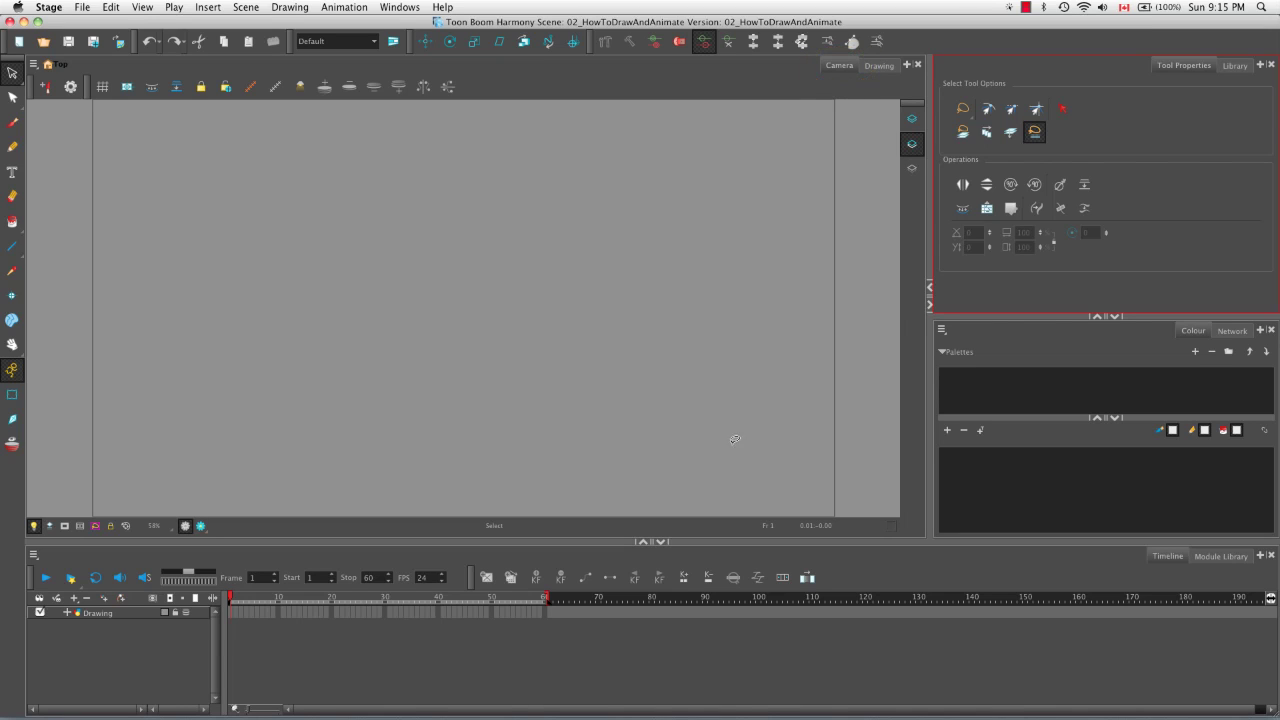
# Enable Use Current Frame as Drawing Name in the Exposure Sheet preferences.
pyautogui.click(54, 10)
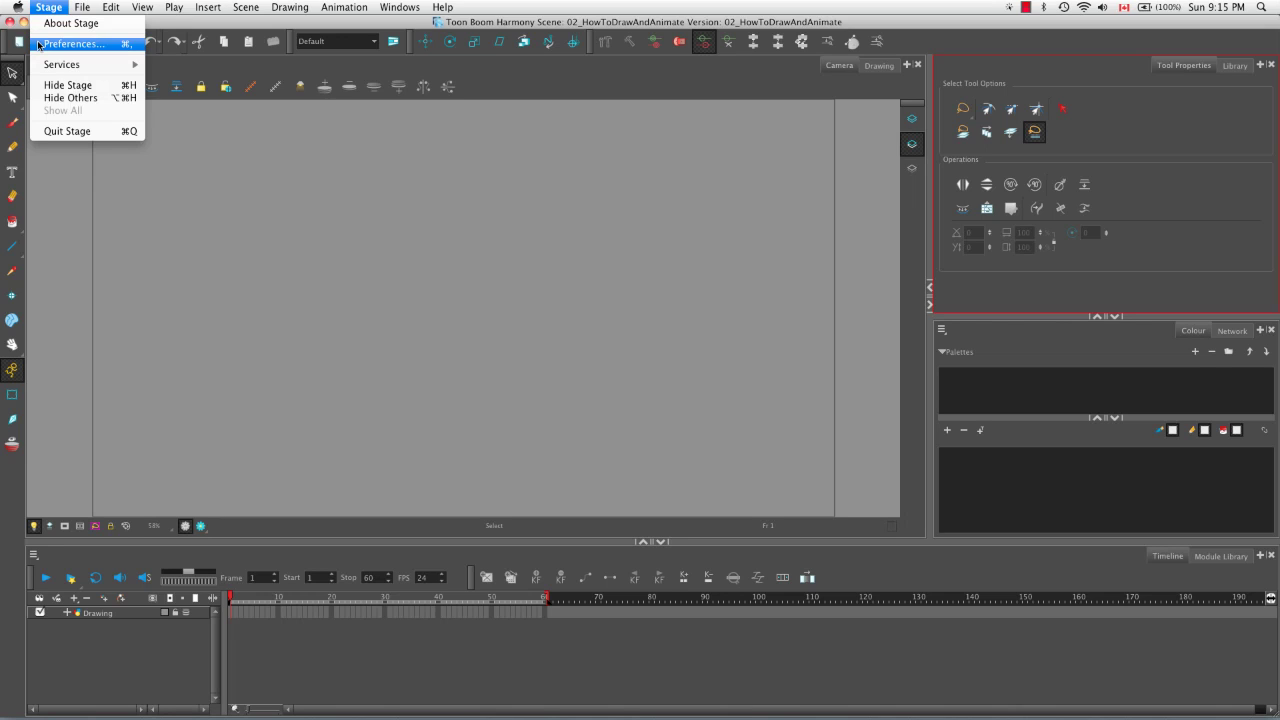
pyautogui.click(38, 45)
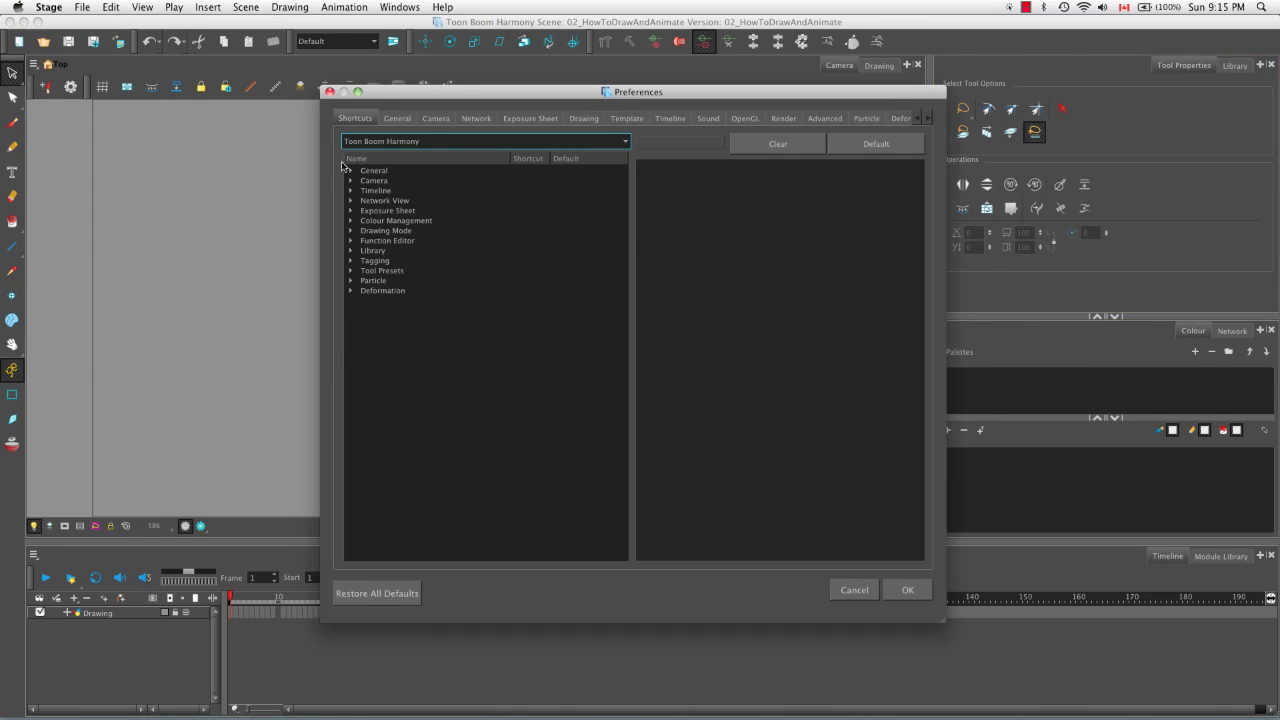
pyautogui.click(521, 123)
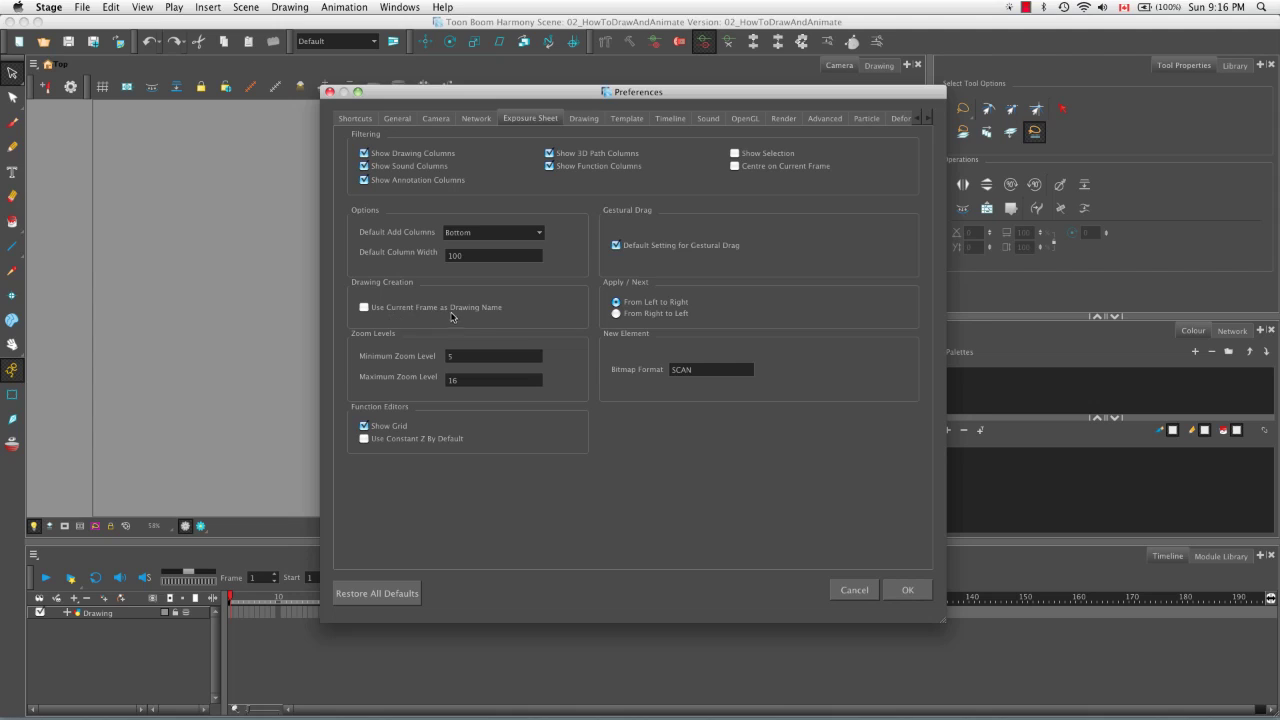
pyautogui.click(364, 309)
pyautogui.click(899, 586)
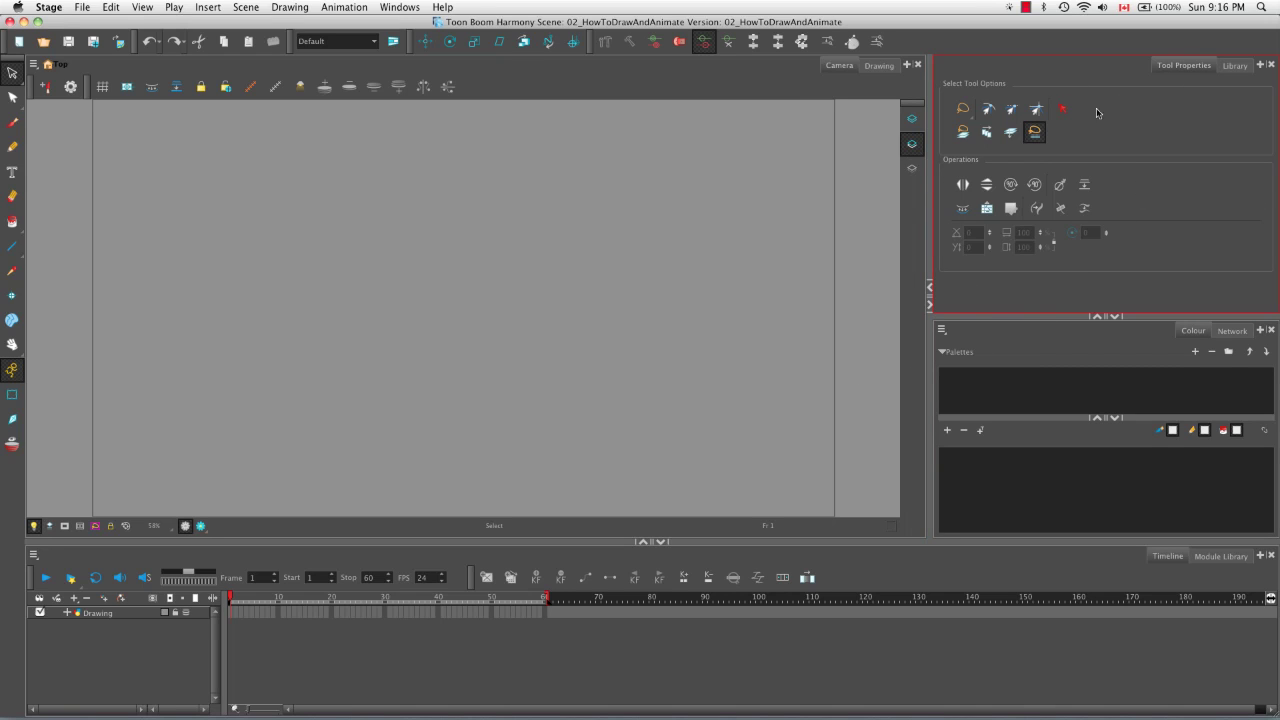
# Add an Xsheet view alongside Tool Properties and Library, and expand it over the Colour view's space.
pyautogui.click(1260, 65)
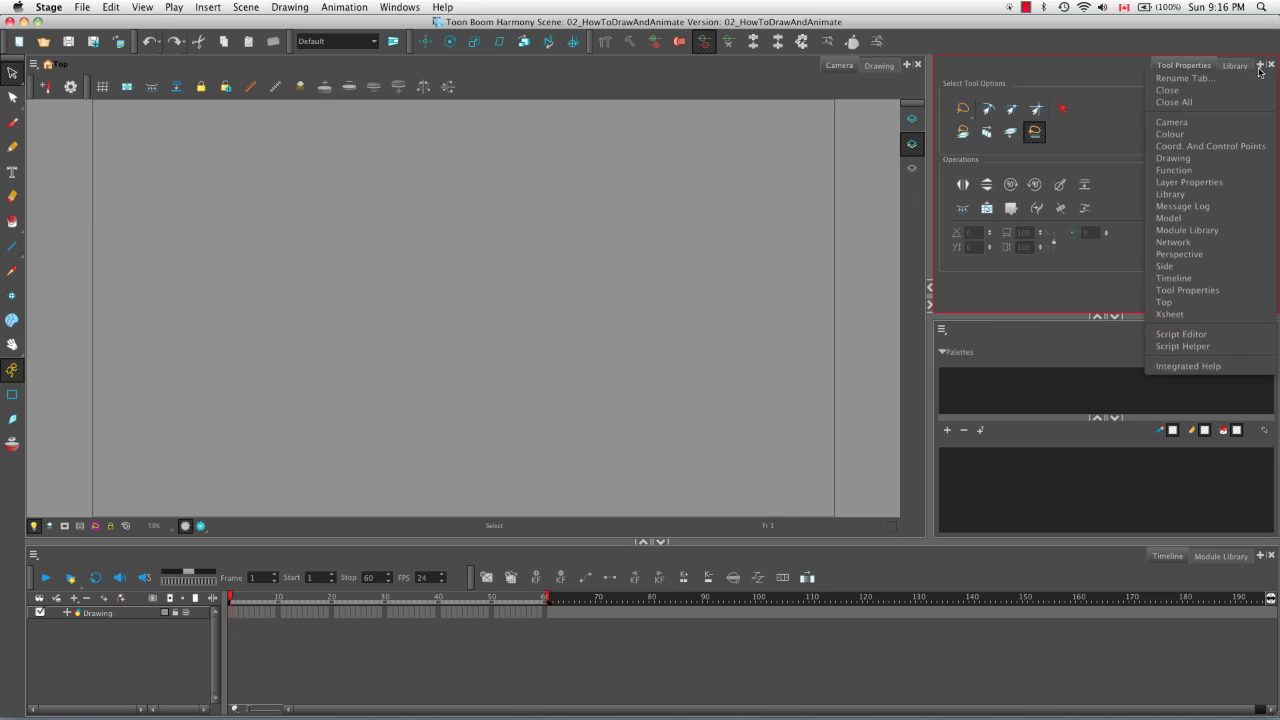
pyautogui.click(1231, 316)
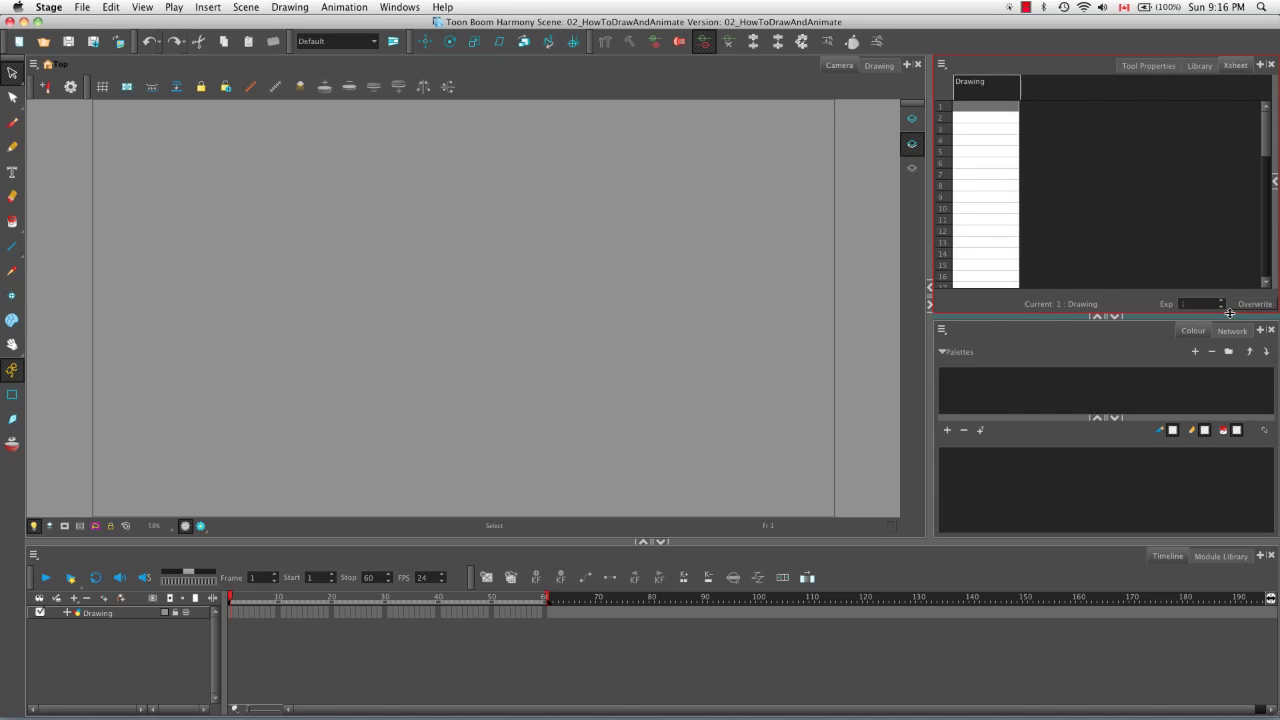
pyautogui.click(1117, 317)
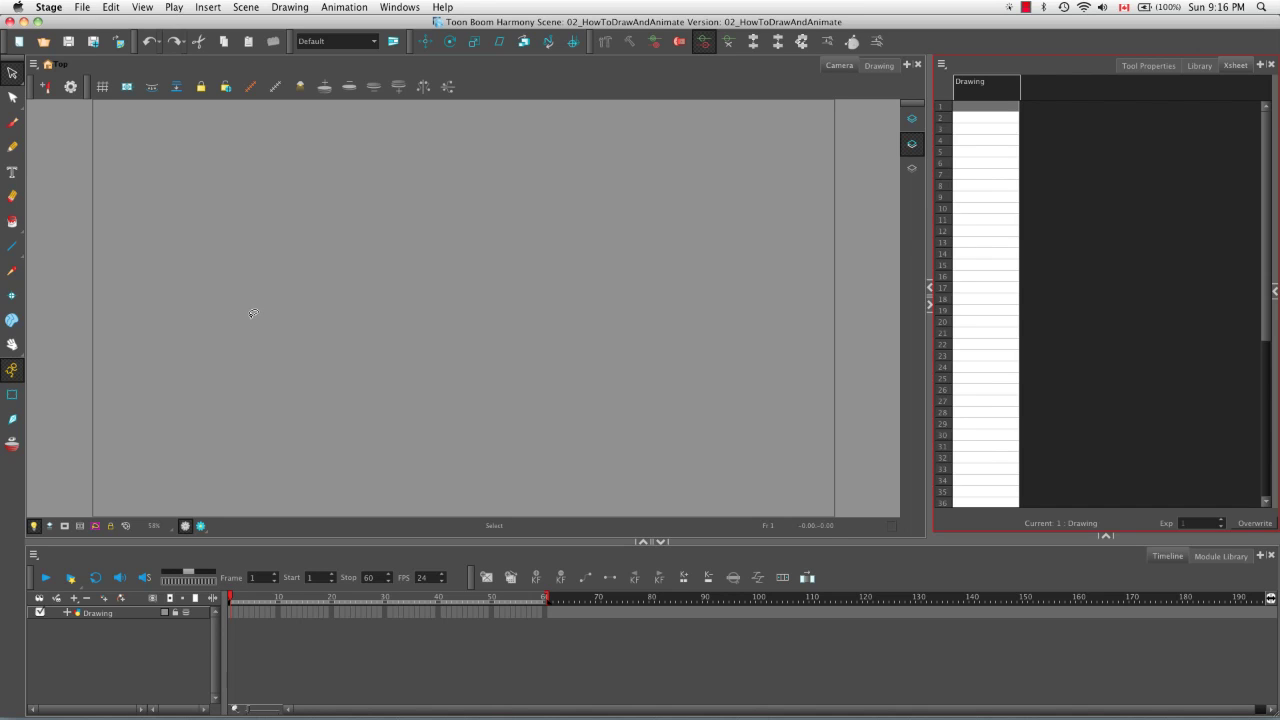
# Activate the Brush tool and show its tool properties.
pyautogui.hotkey('alt', 'b')
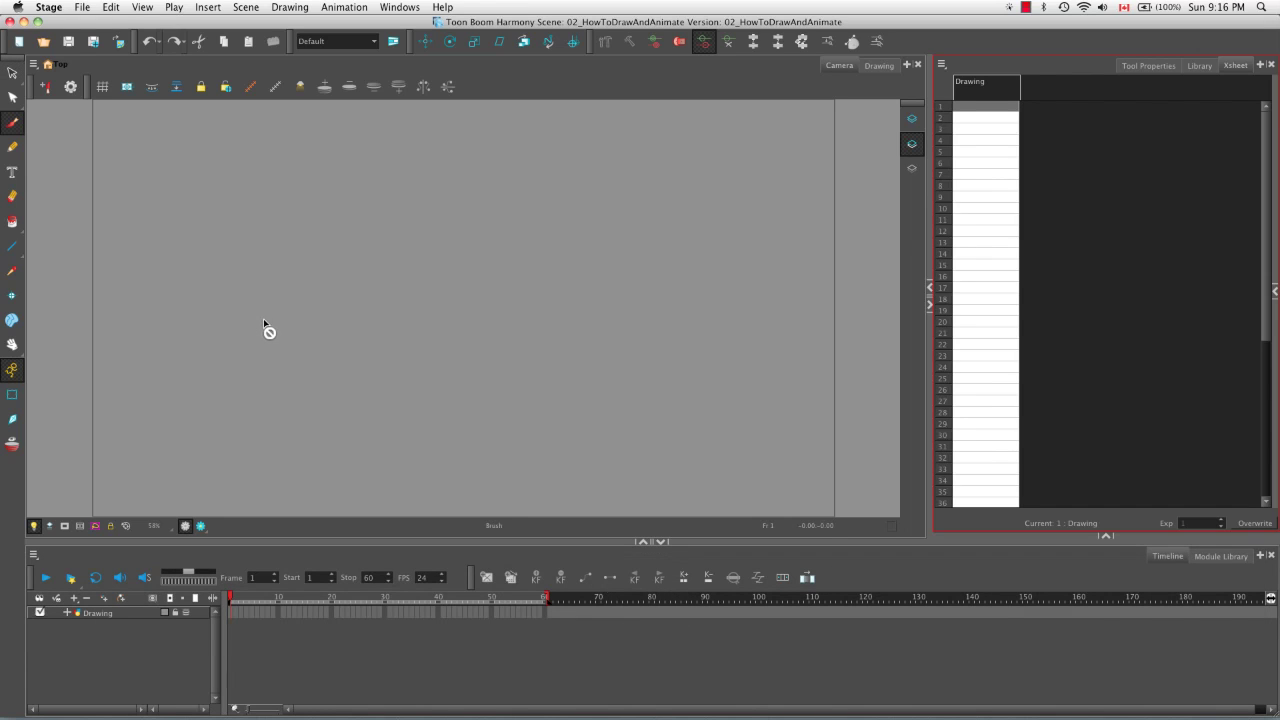
pyautogui.click(1148, 66)
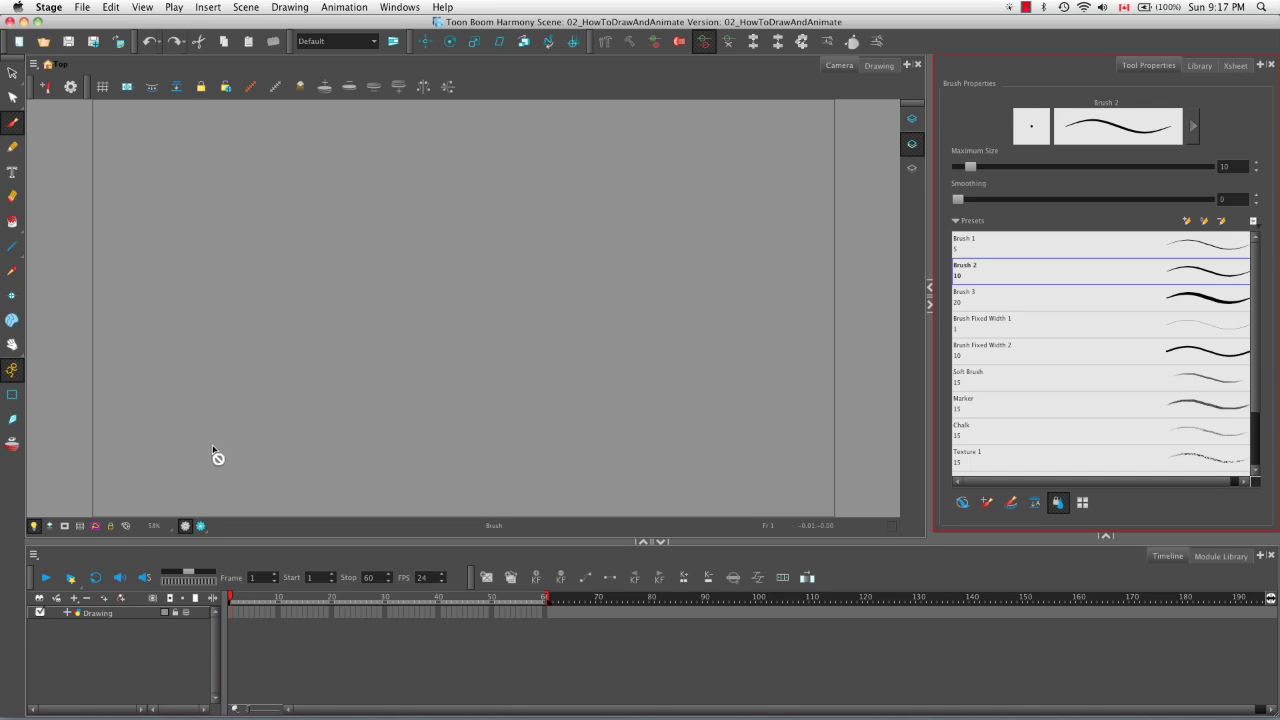
# Rename the existing Drawing layer as Rough in its layer properties.
pyautogui.click(105, 601)
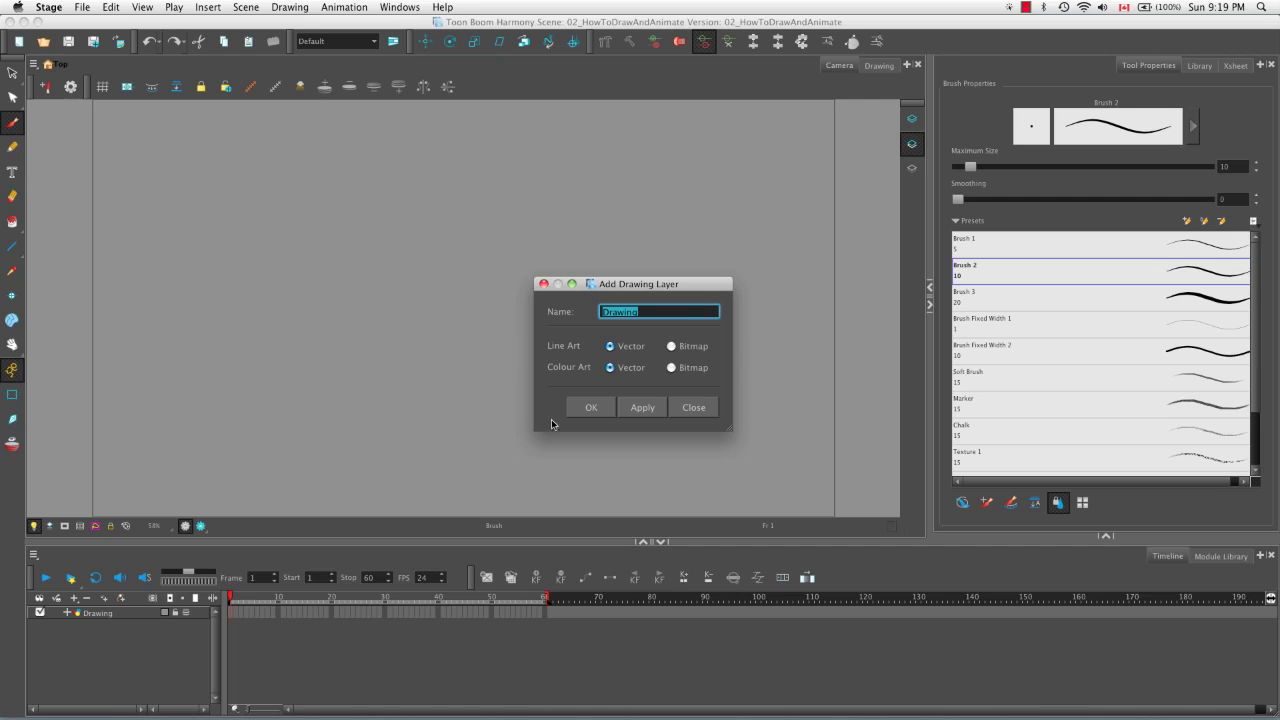
pyautogui.click(700, 410)
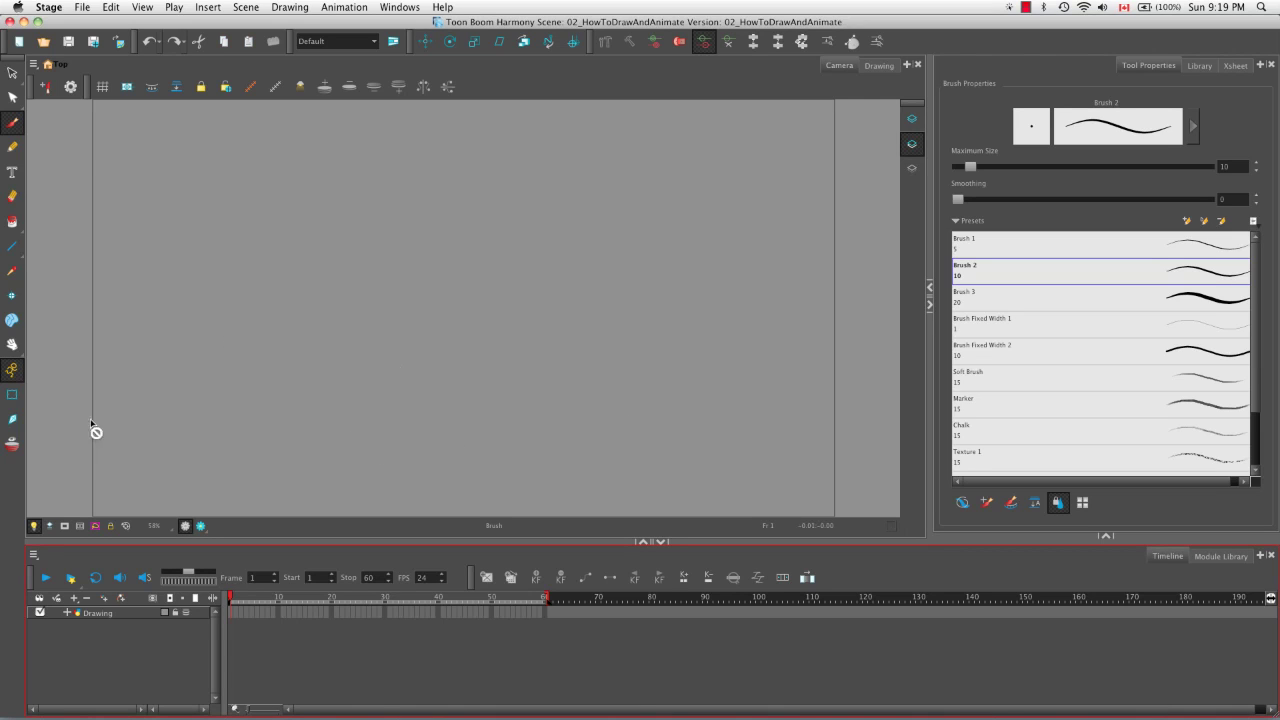
pyautogui.doubleClick(99, 617)
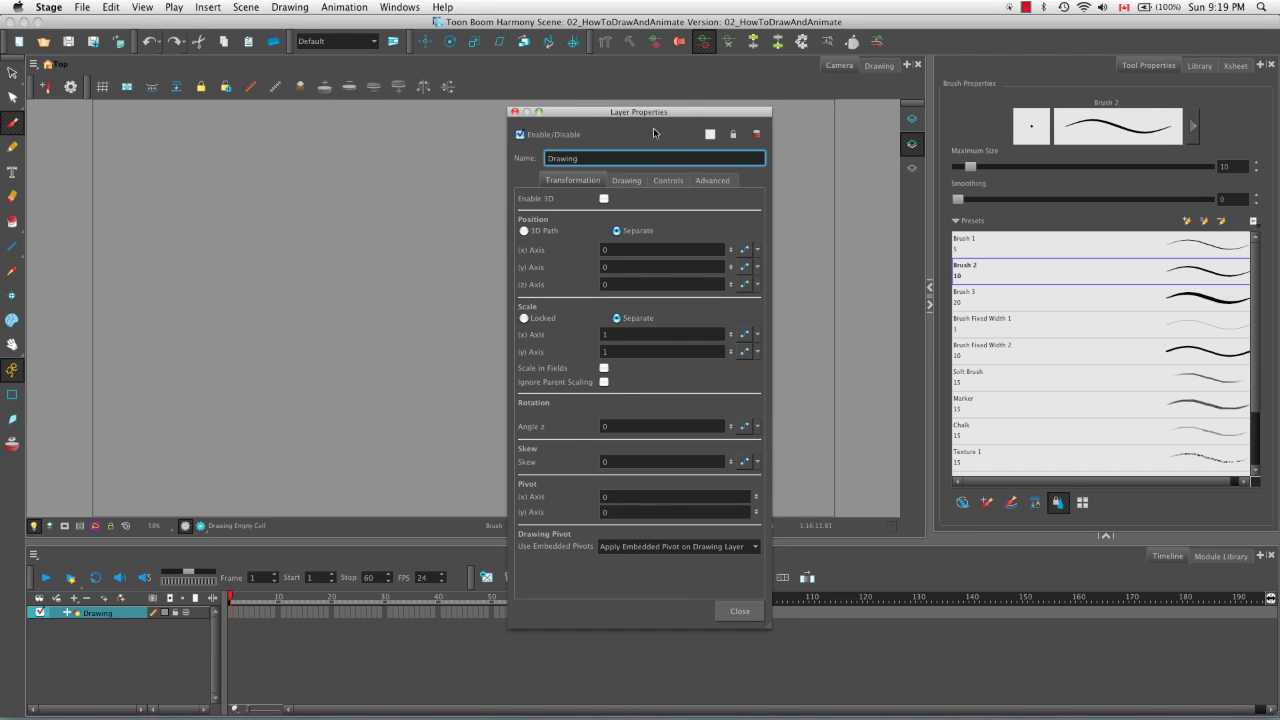
pyautogui.moveTo(580, 158); pyautogui.dragTo(493, 159)
pyautogui.press('BackSpace')
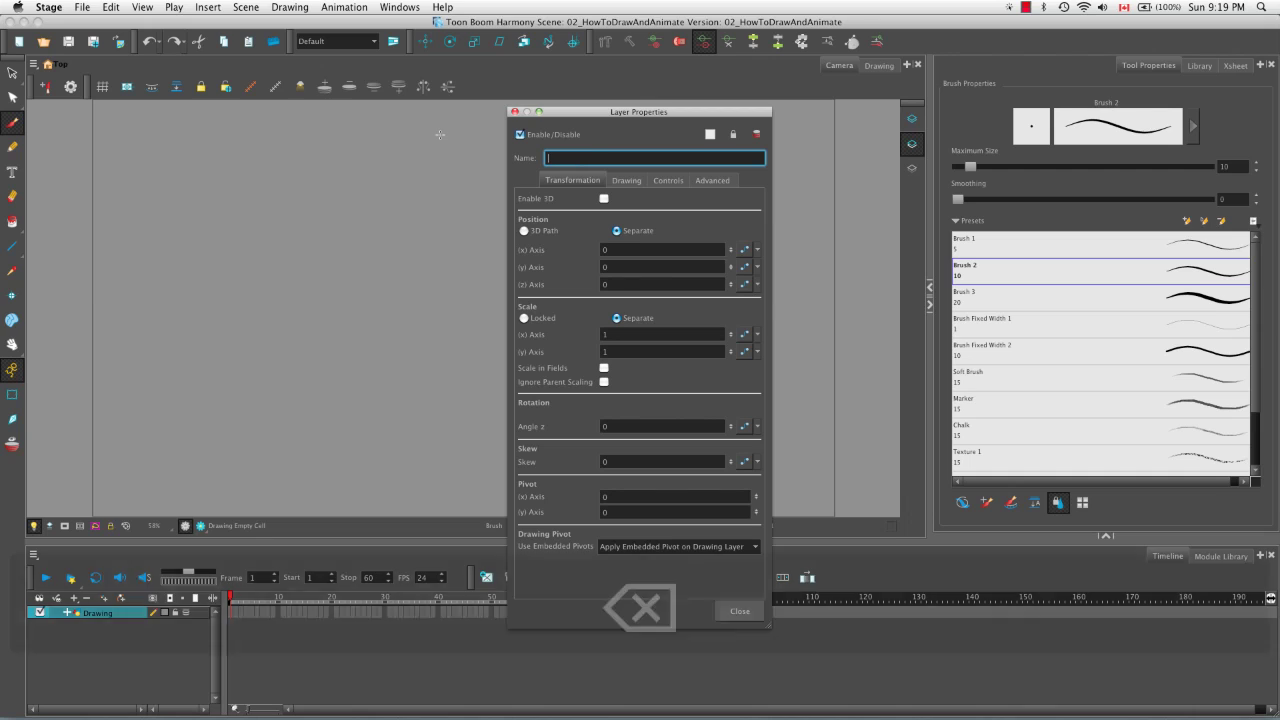
pyautogui.write('Rough')
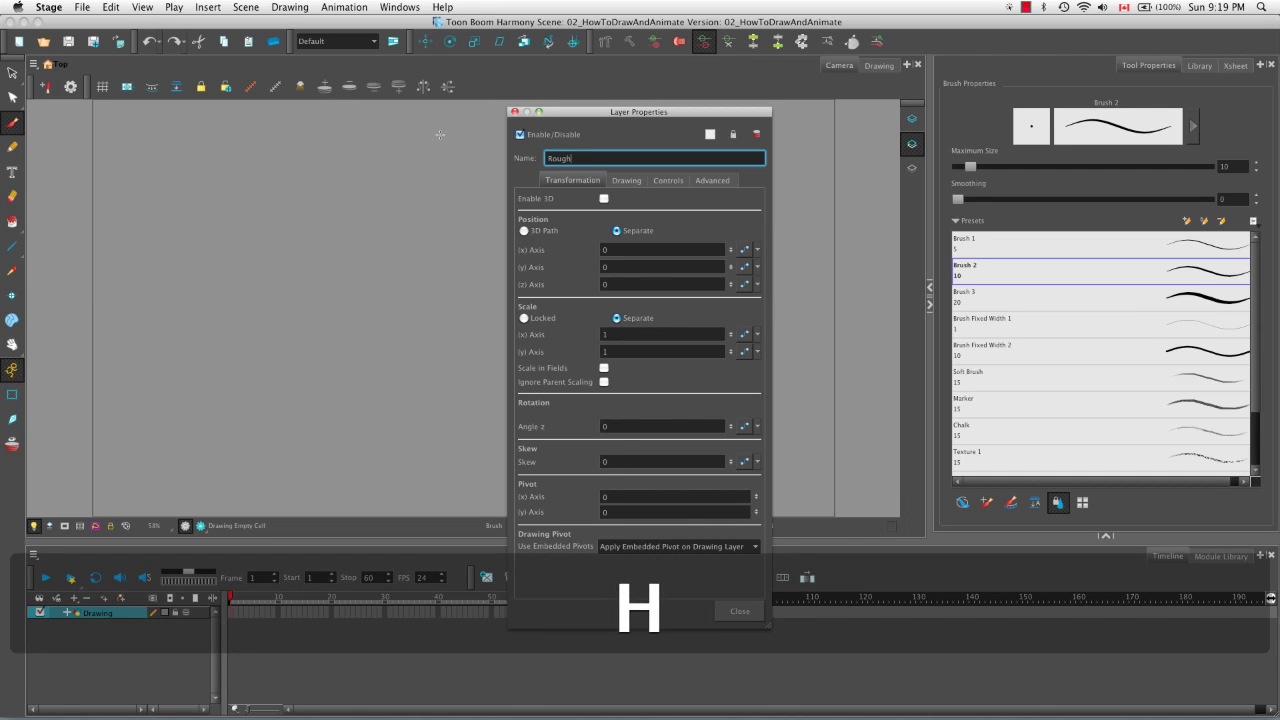
pyautogui.click(738, 611)
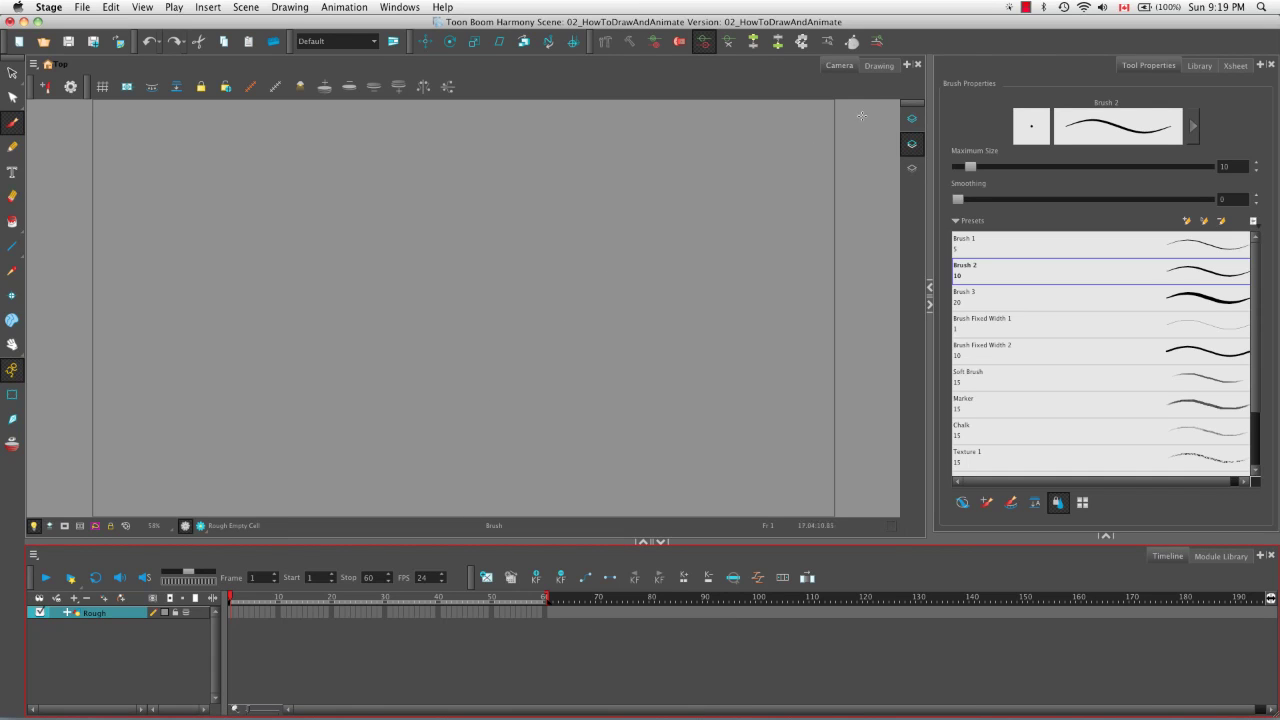
# Switch to the Drawing view and display the grid.
pyautogui.click(876, 67)
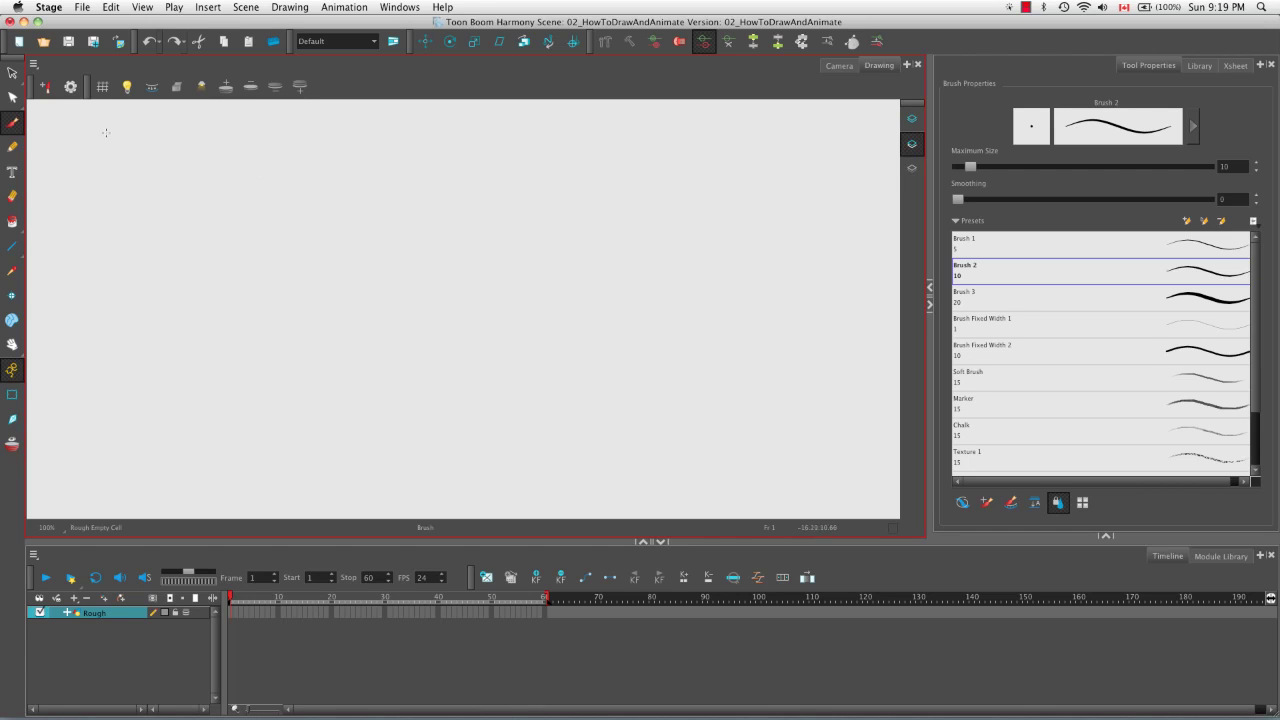
pyautogui.click(104, 89)
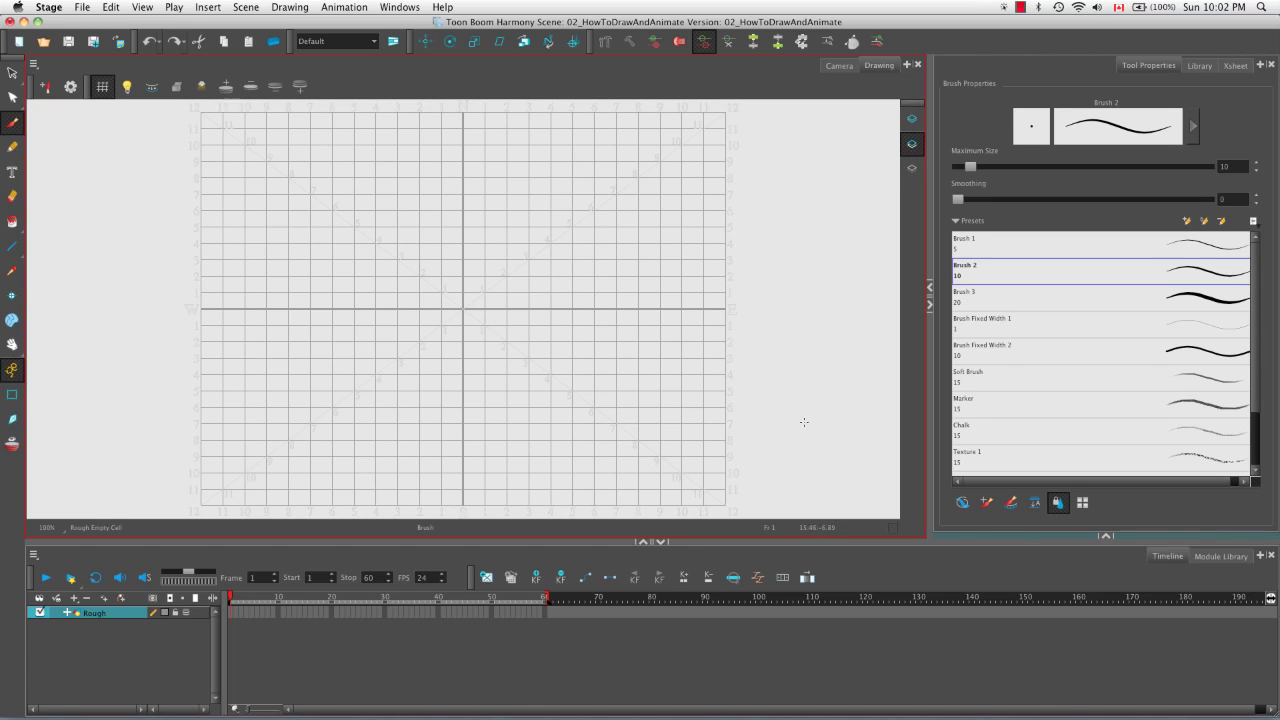
# Add a new colour swatch to the palette and set it to light blue with hue 196, saturation 100 and value 100.
pyautogui.click(1105, 538)
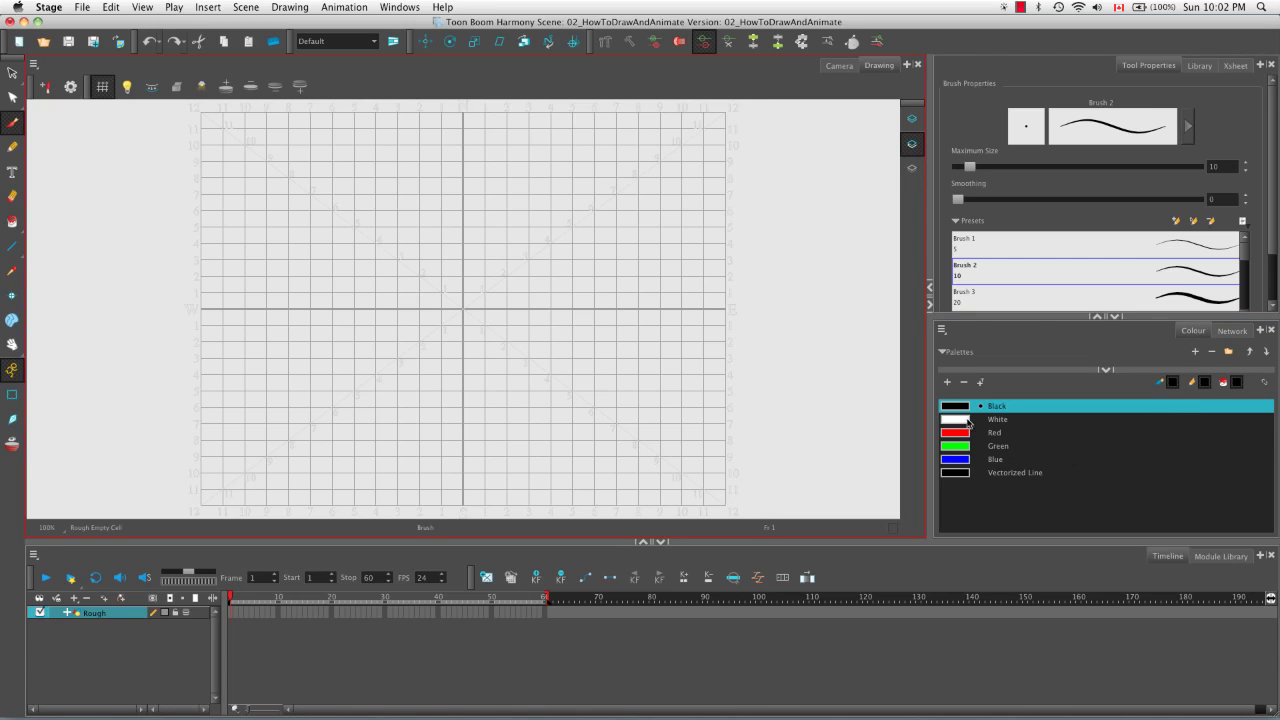
pyautogui.click(948, 383)
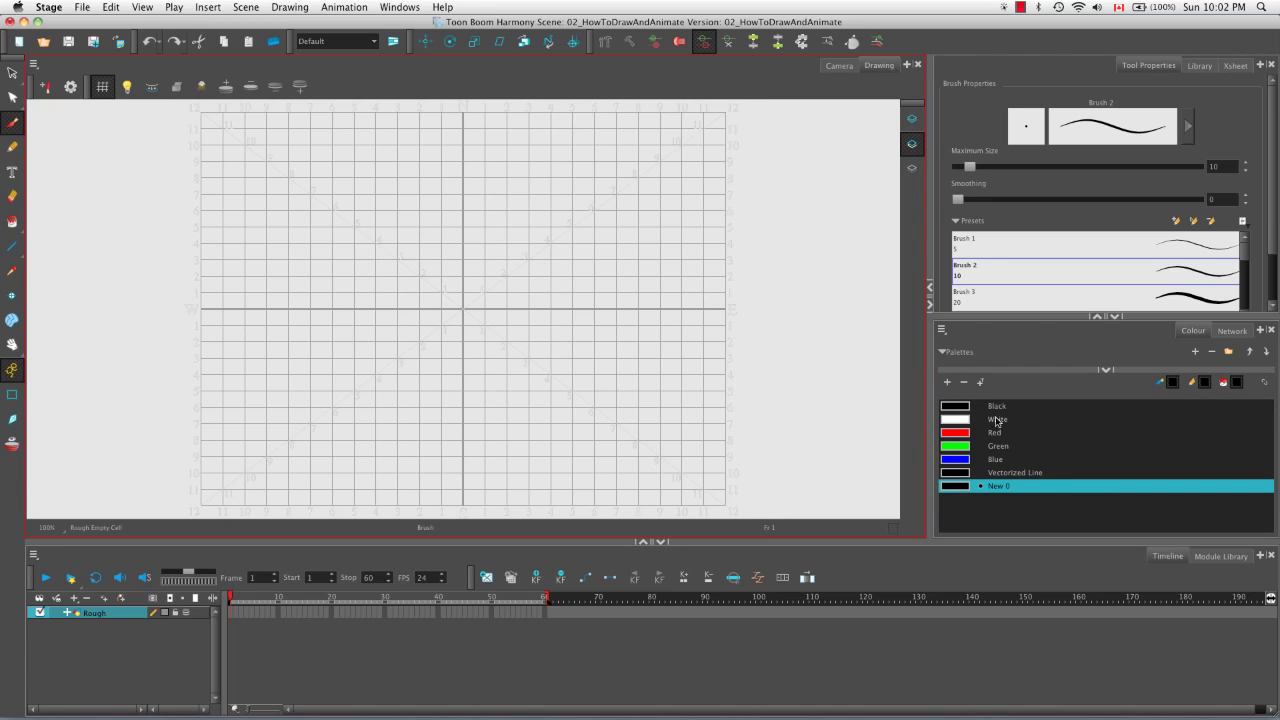
pyautogui.doubleClick(958, 491)
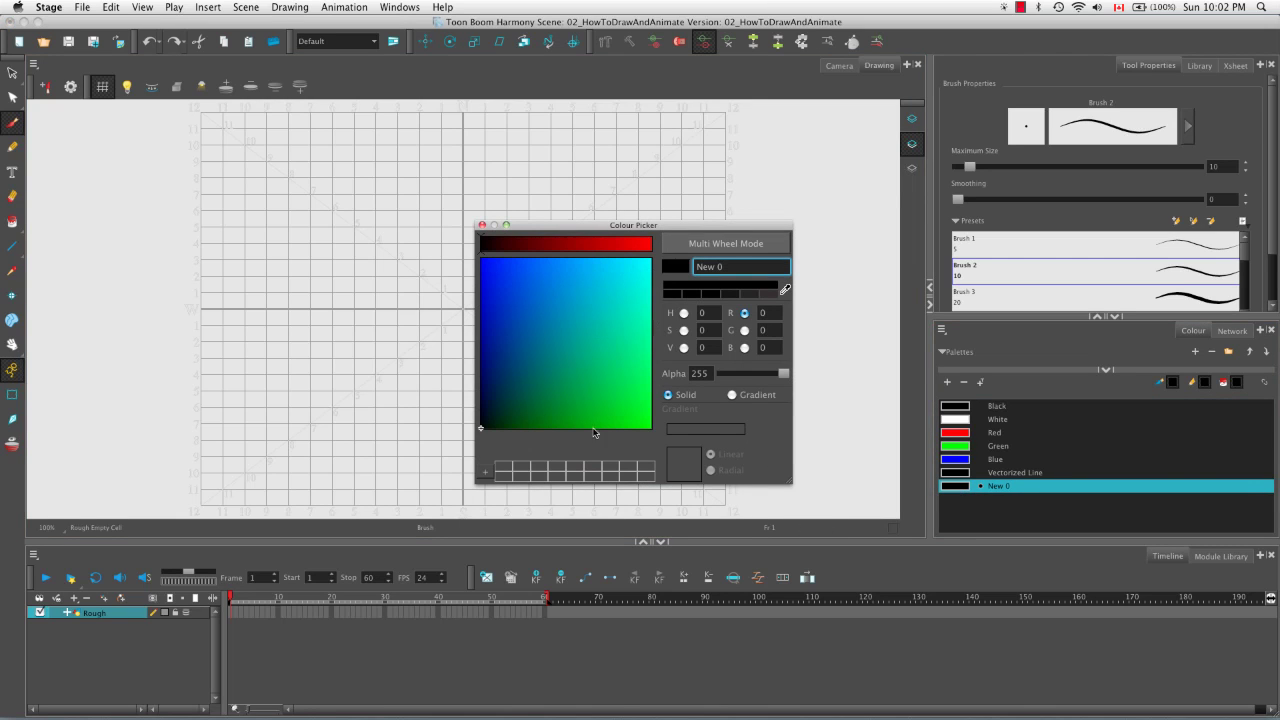
pyautogui.click(684, 313)
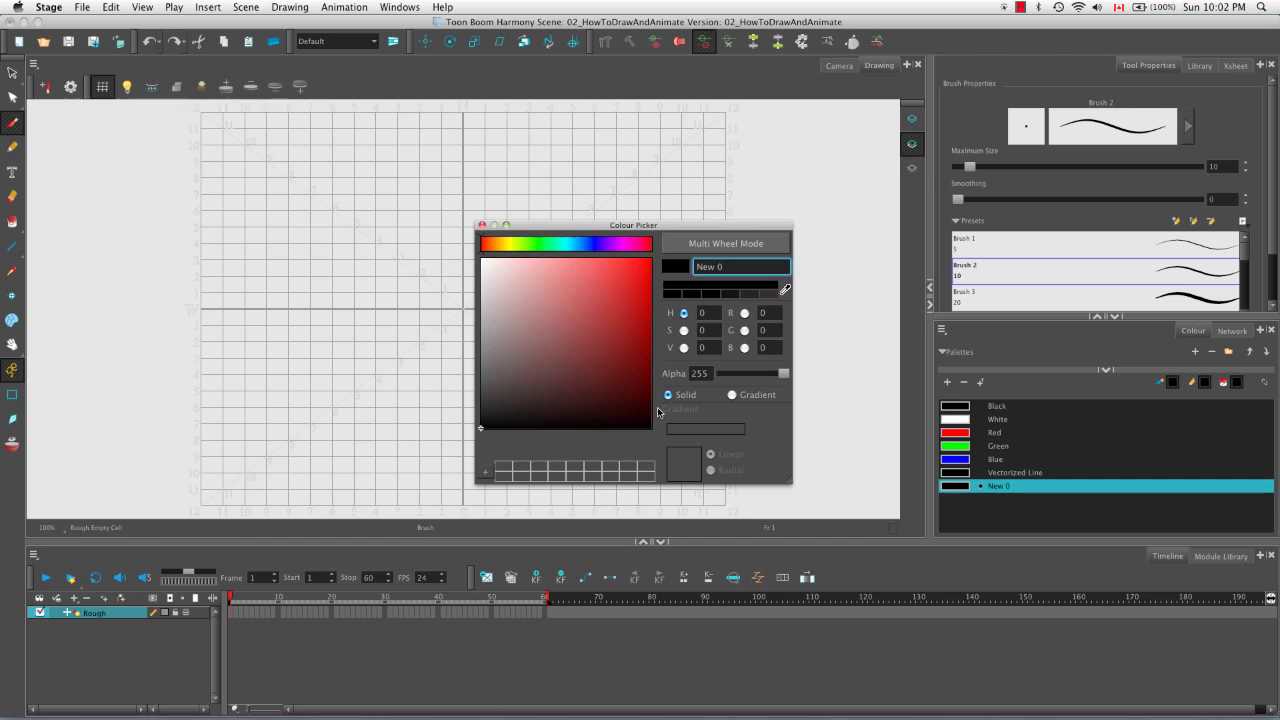
pyautogui.click(572, 244)
pyautogui.moveTo(560, 326); pyautogui.dragTo(654, 248)
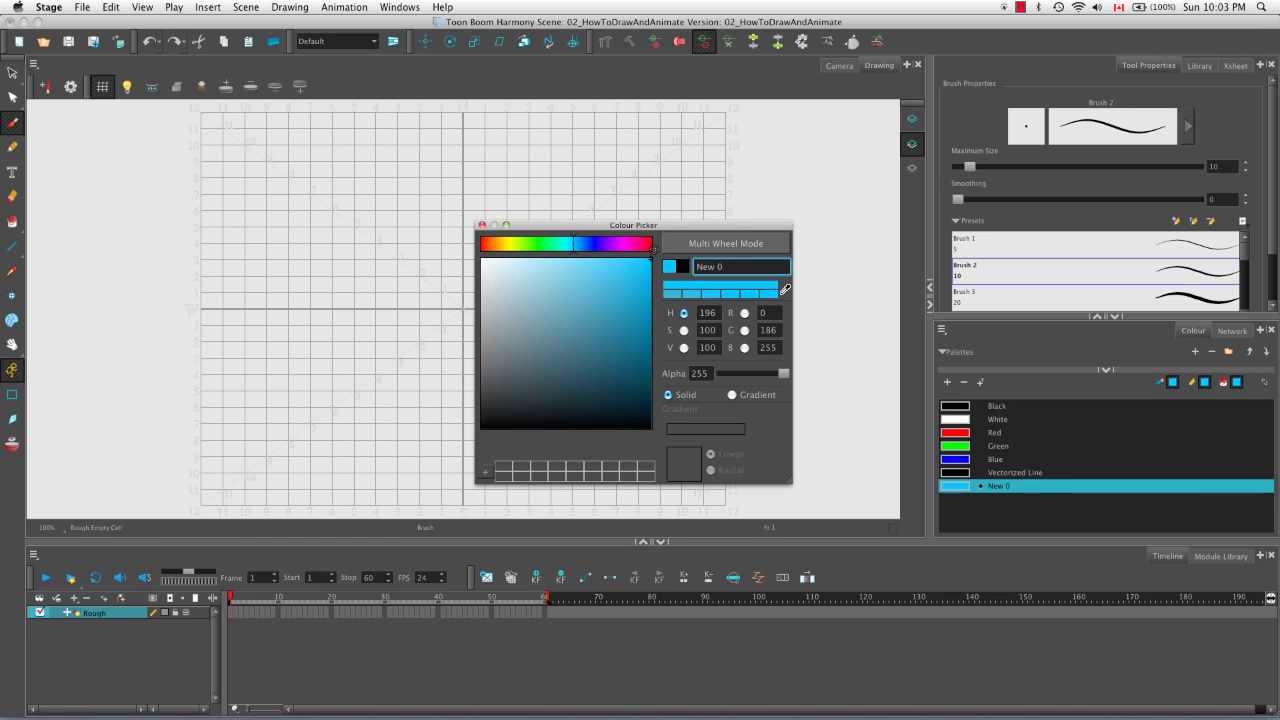
# Name the new light blue swatch Sketch and close the Colour Picker.
pyautogui.doubleClick(720, 266)
pyautogui.press('BackSpace')
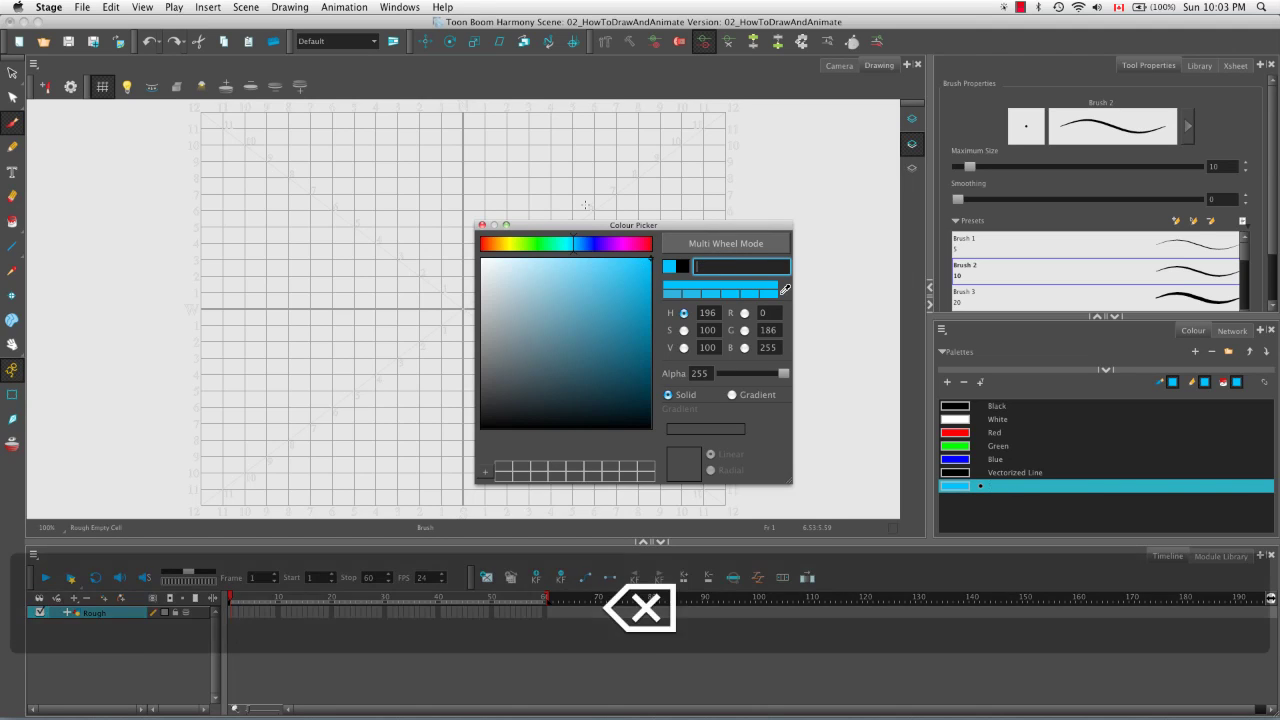
pyautogui.write('Sketch')
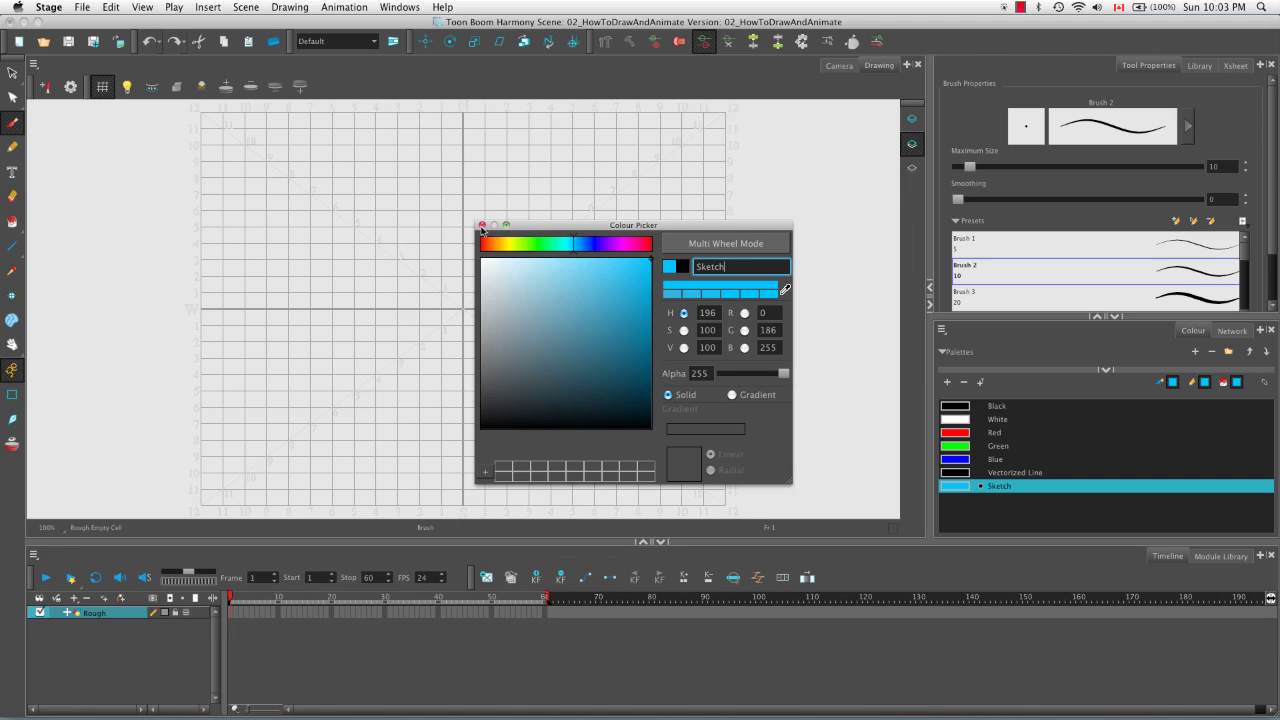
pyautogui.click(482, 226)
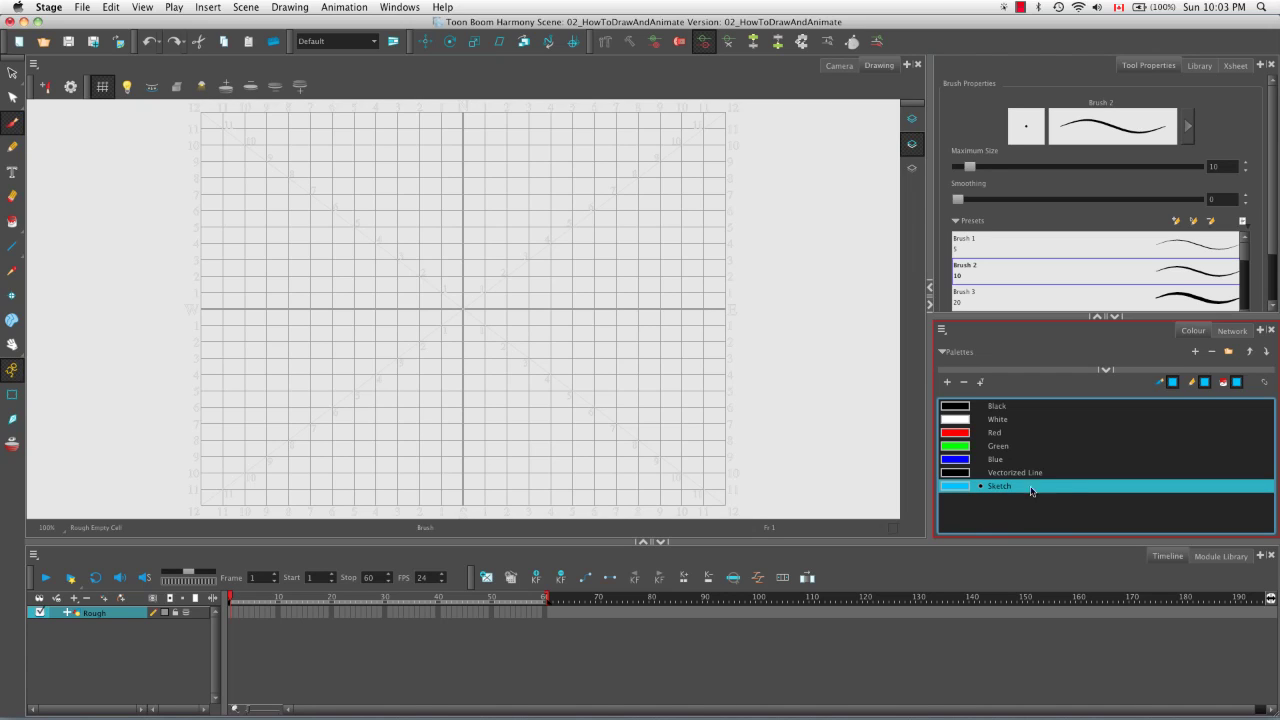
# Show the Xsheet at full height and select frame 1 of the Rough layer for drawing.
pyautogui.click(1116, 317)
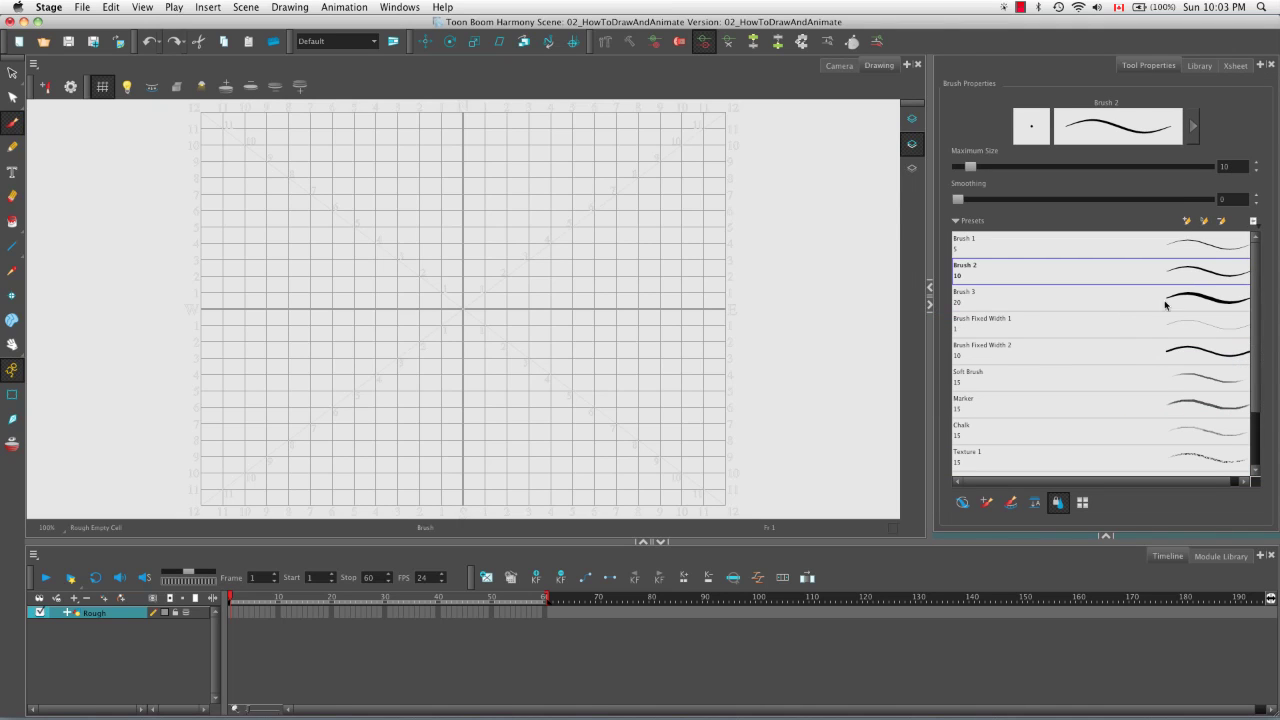
pyautogui.click(1233, 67)
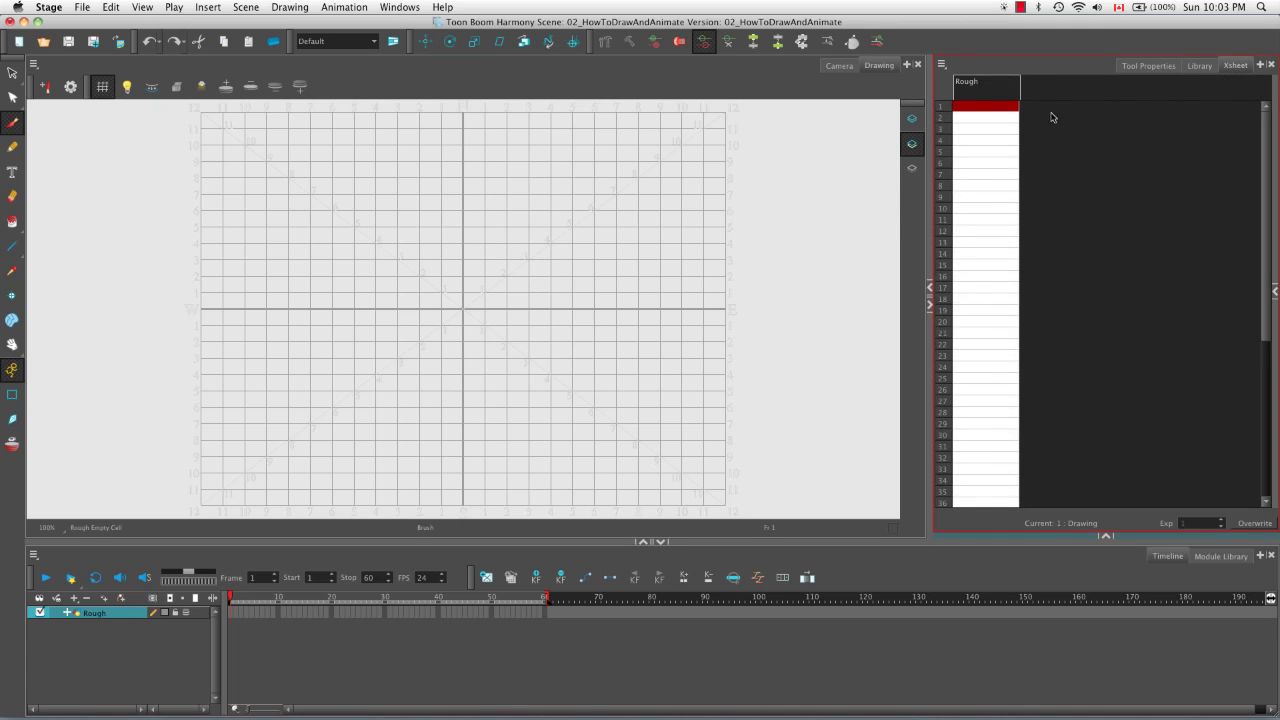
pyautogui.click(977, 109)
pyautogui.click(232, 612)
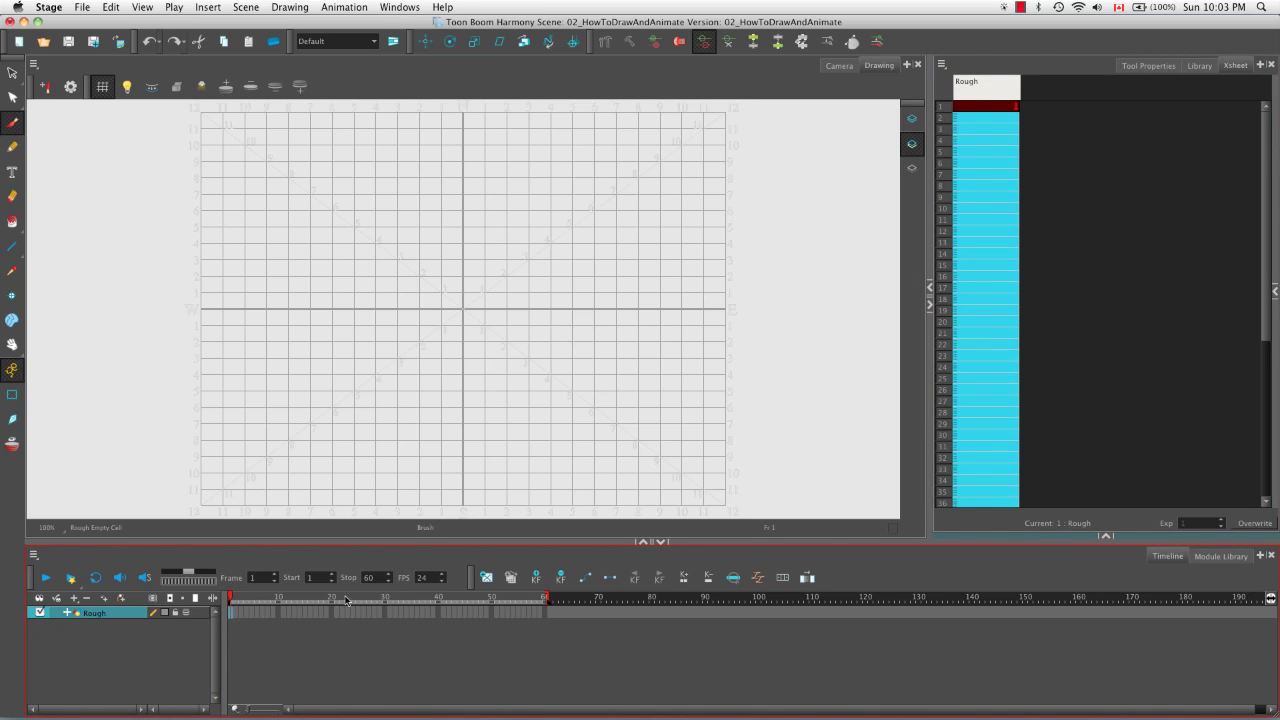
# Rotate the drawing canvas counter-clockwise, zoom in and pan to try out a comfortable sketching angle.
pyautogui.click(582, 529)
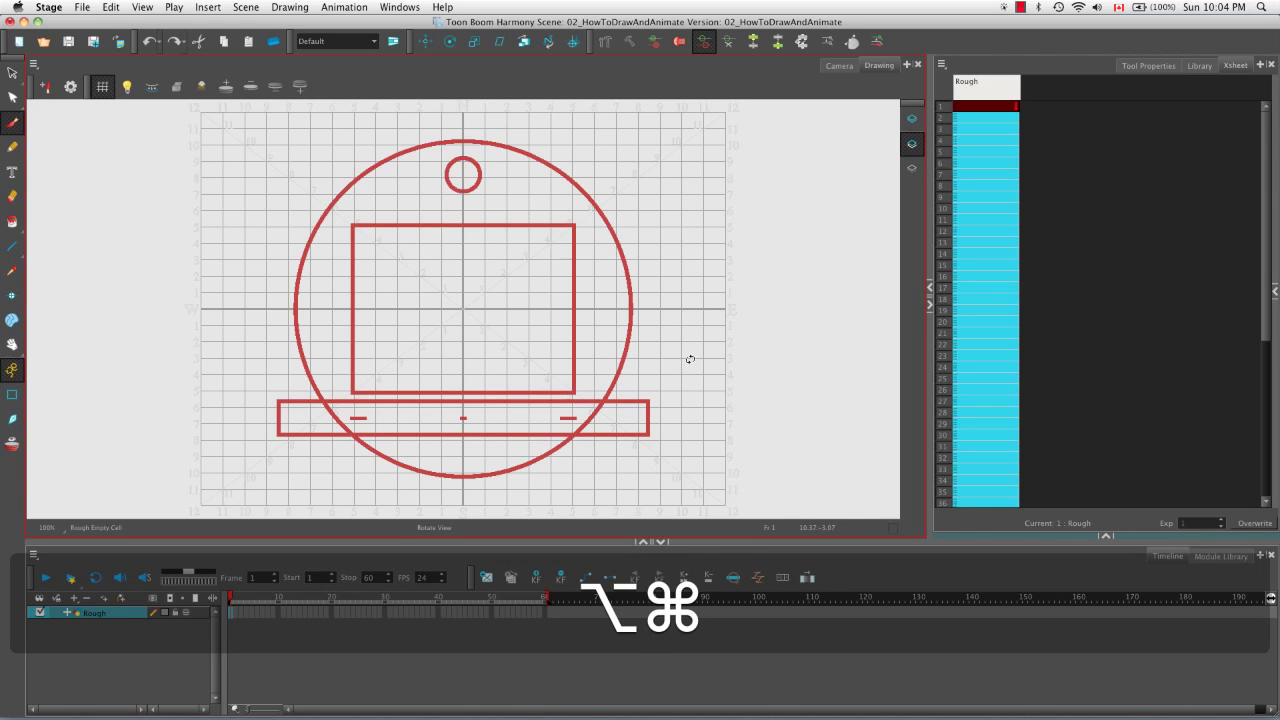
pyautogui.moveTo(686, 363); pyautogui.dragTo(697, 314)
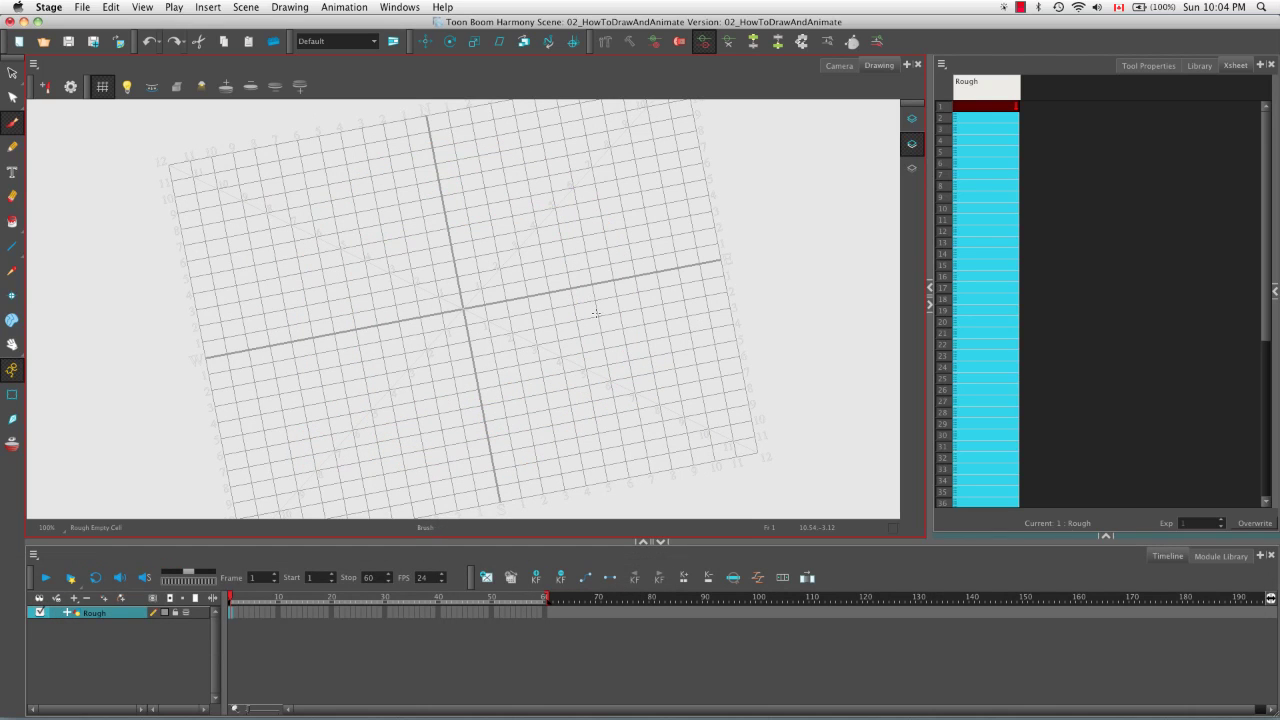
pyautogui.press('2')
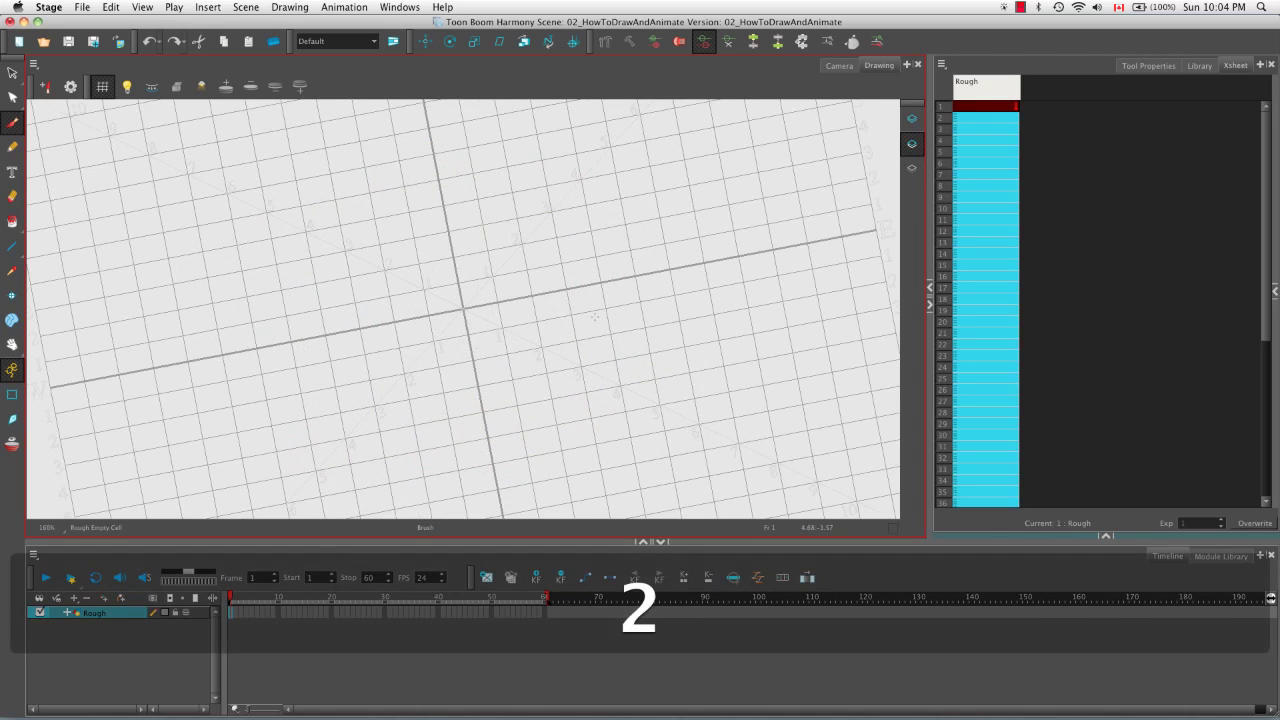
pyautogui.press('space')
pyautogui.moveTo(400, 280); pyautogui.dragTo(603, 310)
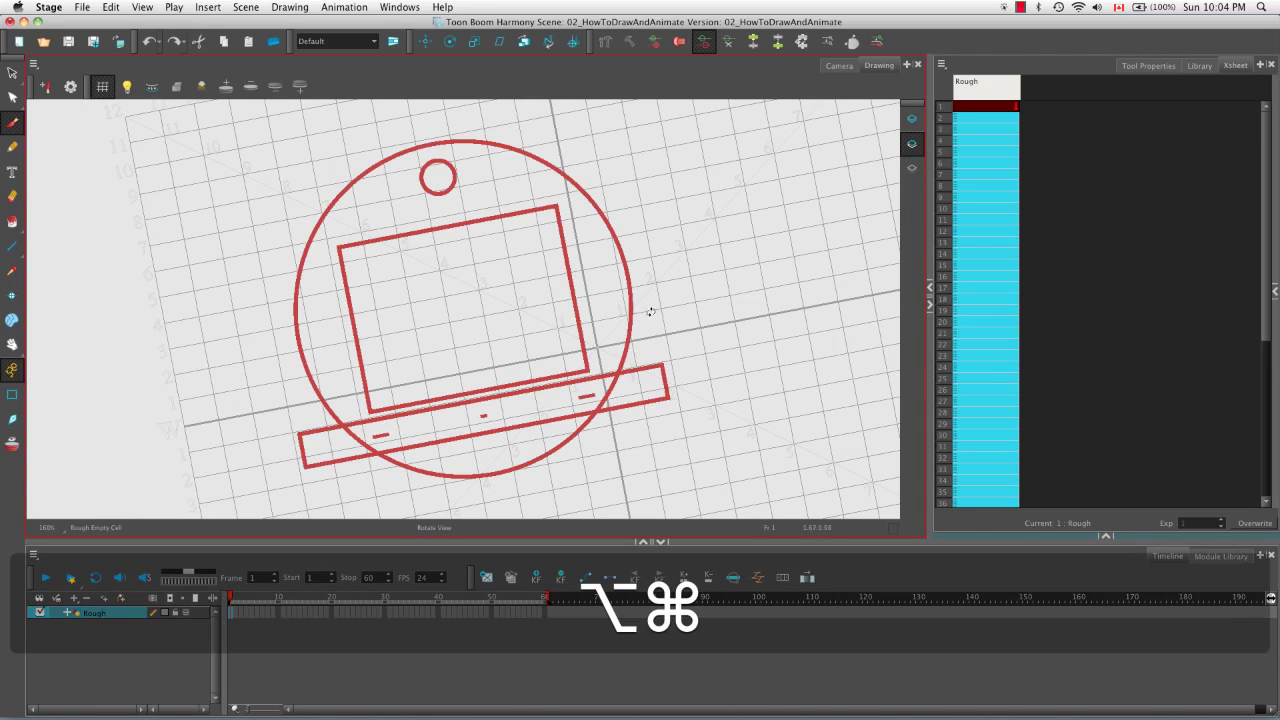
pyautogui.moveTo(651, 309); pyautogui.dragTo(657, 277)
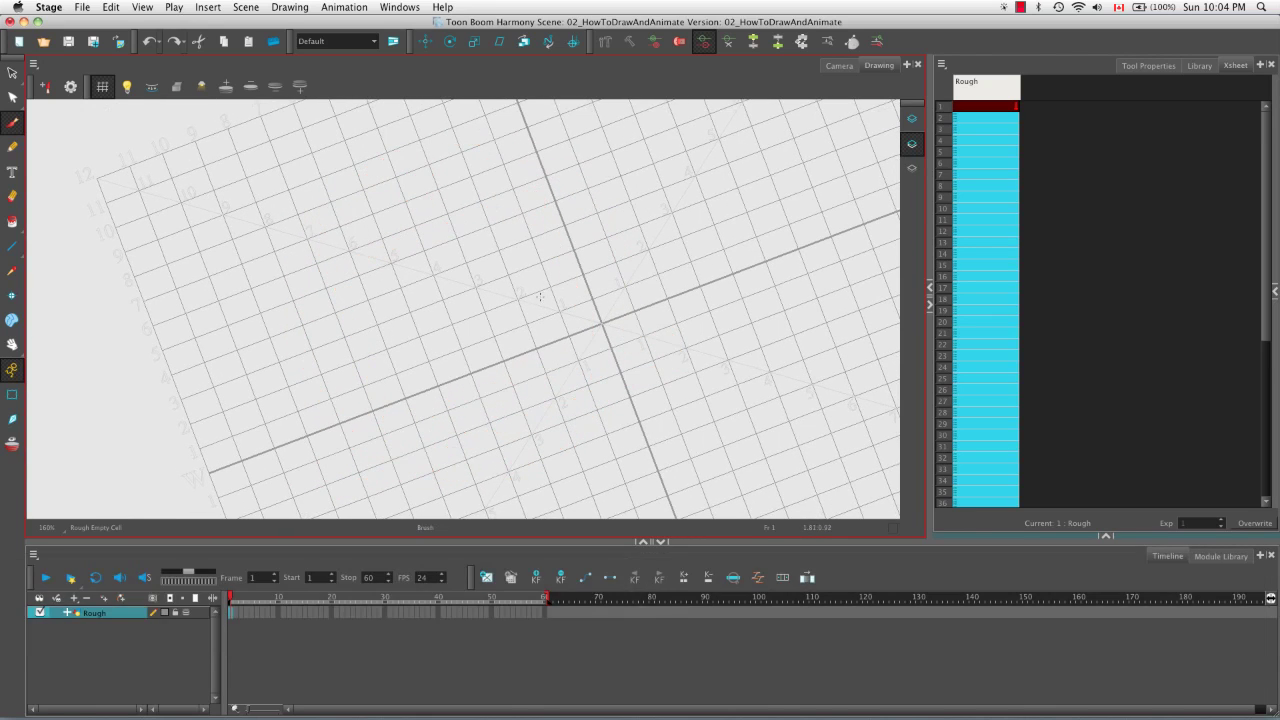
pyautogui.press('space')
pyautogui.moveTo(512, 317)
pyautogui.mouseDown()
pyautogui.moveTo(506, 308)
pyautogui.moveTo(481, 333)
pyautogui.moveTo(474, 358)
pyautogui.mouseUp()
pyautogui.press('2')
pyautogui.press('2')
pyautogui.press('space')
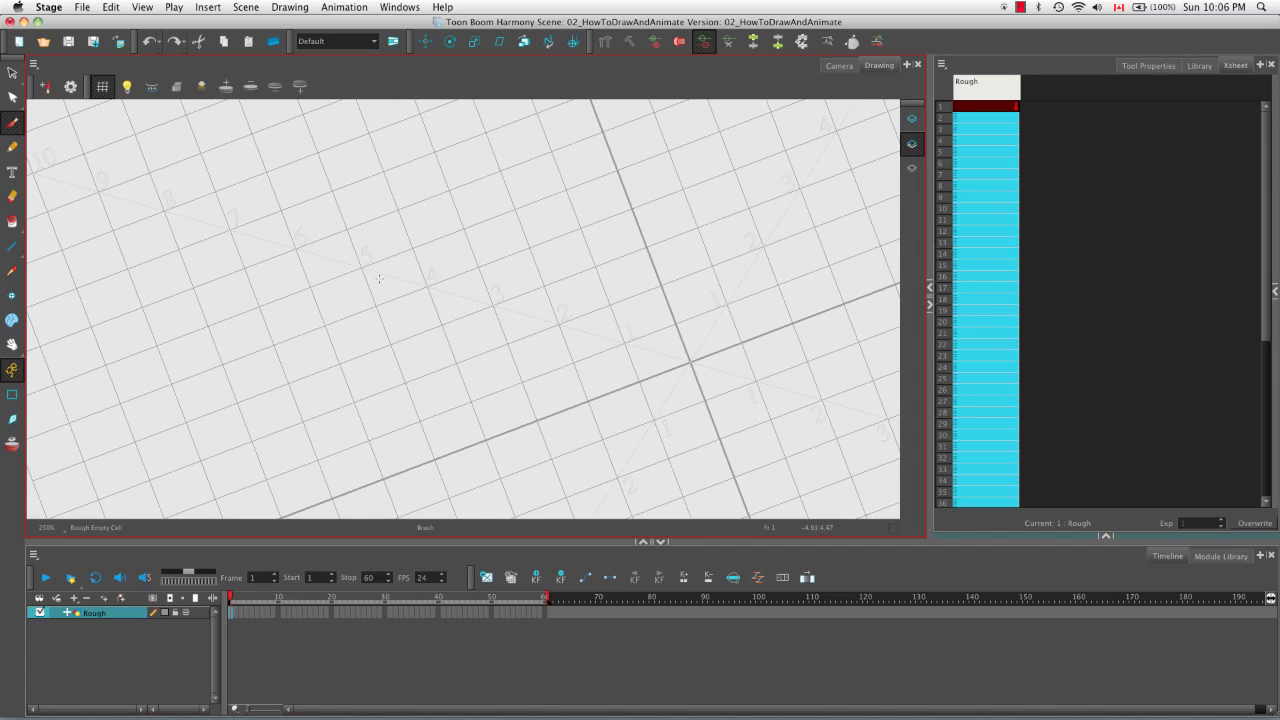
# Sketch the character's chest oval, torso sides, hip block and rib lines in frame 1 of the Rough layer.
pyautogui.moveTo(375, 262)
pyautogui.mouseDown()
pyautogui.moveTo(480, 272)
pyautogui.moveTo(390, 258)
pyautogui.mouseUp()
pyautogui.press('space')
pyautogui.moveTo(426, 329); pyautogui.dragTo(398, 281)
pyautogui.moveTo(301, 262); pyautogui.dragTo(365, 332)
pyautogui.moveTo(312, 286); pyautogui.dragTo(382, 333)
pyautogui.moveTo(451, 221); pyautogui.dragTo(464, 274)
pyautogui.moveTo(453, 230)
pyautogui.mouseDown()
pyautogui.moveTo(468, 313)
pyautogui.moveTo(405, 305)
pyautogui.mouseUp()
pyautogui.press('space')
pyautogui.moveTo(367, 288)
pyautogui.mouseDown()
pyautogui.moveTo(381, 330)
pyautogui.moveTo(452, 359)
pyautogui.moveTo(495, 318)
pyautogui.mouseUp()
pyautogui.moveTo(459, 270)
pyautogui.mouseDown()
pyautogui.moveTo(488, 322)
pyautogui.moveTo(416, 315)
pyautogui.moveTo(451, 325)
pyautogui.mouseUp()
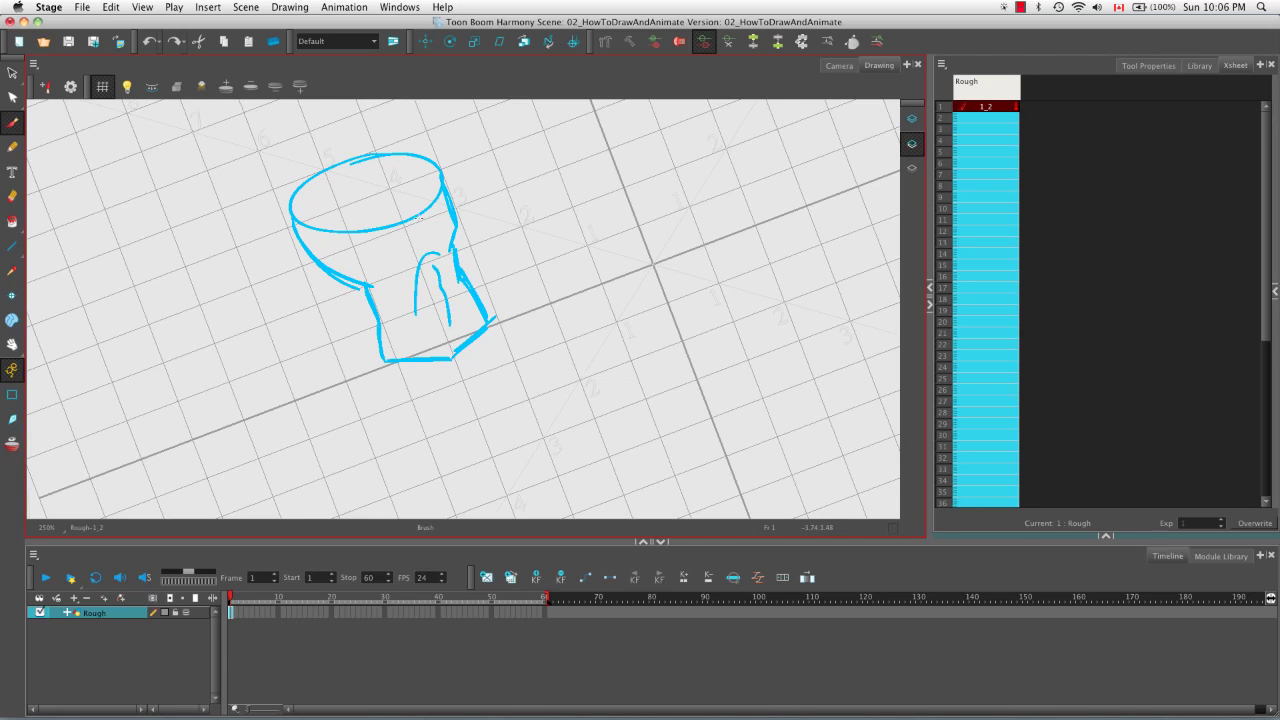
# Add the chest, waist and pelvis contour lines to the frame 1 figure and rough in its thighs.
pyautogui.moveTo(388, 203); pyautogui.dragTo(412, 222)
pyautogui.moveTo(444, 178)
pyautogui.mouseDown()
pyautogui.moveTo(456, 208)
pyautogui.moveTo(384, 236)
pyautogui.moveTo(338, 229)
pyautogui.mouseUp()
pyautogui.moveTo(420, 396)
pyautogui.mouseDown()
pyautogui.moveTo(420, 314)
pyautogui.moveTo(391, 297)
pyautogui.moveTo(411, 343)
pyautogui.mouseUp()
pyautogui.moveTo(431, 224); pyautogui.dragTo(425, 338)
pyautogui.moveTo(422, 198)
pyautogui.mouseDown()
pyautogui.moveTo(372, 214)
pyautogui.moveTo(394, 336)
pyautogui.moveTo(411, 260)
pyautogui.moveTo(386, 292)
pyautogui.moveTo(425, 240)
pyautogui.mouseUp()
pyautogui.moveTo(386, 282)
pyautogui.mouseDown()
pyautogui.moveTo(405, 334)
pyautogui.moveTo(430, 232)
pyautogui.mouseUp()
pyautogui.press('super+z')
pyautogui.moveTo(421, 328)
pyautogui.mouseDown()
pyautogui.moveTo(402, 274)
pyautogui.moveTo(419, 328)
pyautogui.mouseUp()
pyautogui.moveTo(388, 256)
pyautogui.mouseDown()
pyautogui.moveTo(404, 338)
pyautogui.moveTo(426, 318)
pyautogui.moveTo(396, 350)
pyautogui.moveTo(408, 374)
pyautogui.moveTo(422, 388)
pyautogui.moveTo(455, 381)
pyautogui.moveTo(457, 358)
pyautogui.moveTo(446, 358)
pyautogui.mouseUp()
# Complete the frame 1 pose by sketching the knees, calves, ankles and feet of both legs.
pyautogui.press('space')
pyautogui.moveTo(498, 296); pyautogui.dragTo(386, 450)
pyautogui.moveTo(404, 299); pyautogui.dragTo(405, 300)
pyautogui.moveTo(362, 152); pyautogui.dragTo(416, 294)
pyautogui.moveTo(337, 224)
pyautogui.mouseDown()
pyautogui.moveTo(402, 304)
pyautogui.moveTo(403, 268)
pyautogui.moveTo(445, 340)
pyautogui.mouseUp()
pyautogui.press('space')
pyautogui.moveTo(418, 244); pyautogui.dragTo(432, 326)
pyautogui.moveTo(399, 284)
pyautogui.mouseDown()
pyautogui.moveTo(452, 322)
pyautogui.moveTo(481, 397)
pyautogui.moveTo(532, 346)
pyautogui.mouseUp()
pyautogui.moveTo(424, 247)
pyautogui.mouseDown()
pyautogui.moveTo(437, 296)
pyautogui.moveTo(420, 244)
pyautogui.moveTo(479, 354)
pyautogui.moveTo(529, 345)
pyautogui.moveTo(521, 331)
pyautogui.moveTo(483, 350)
pyautogui.mouseUp()
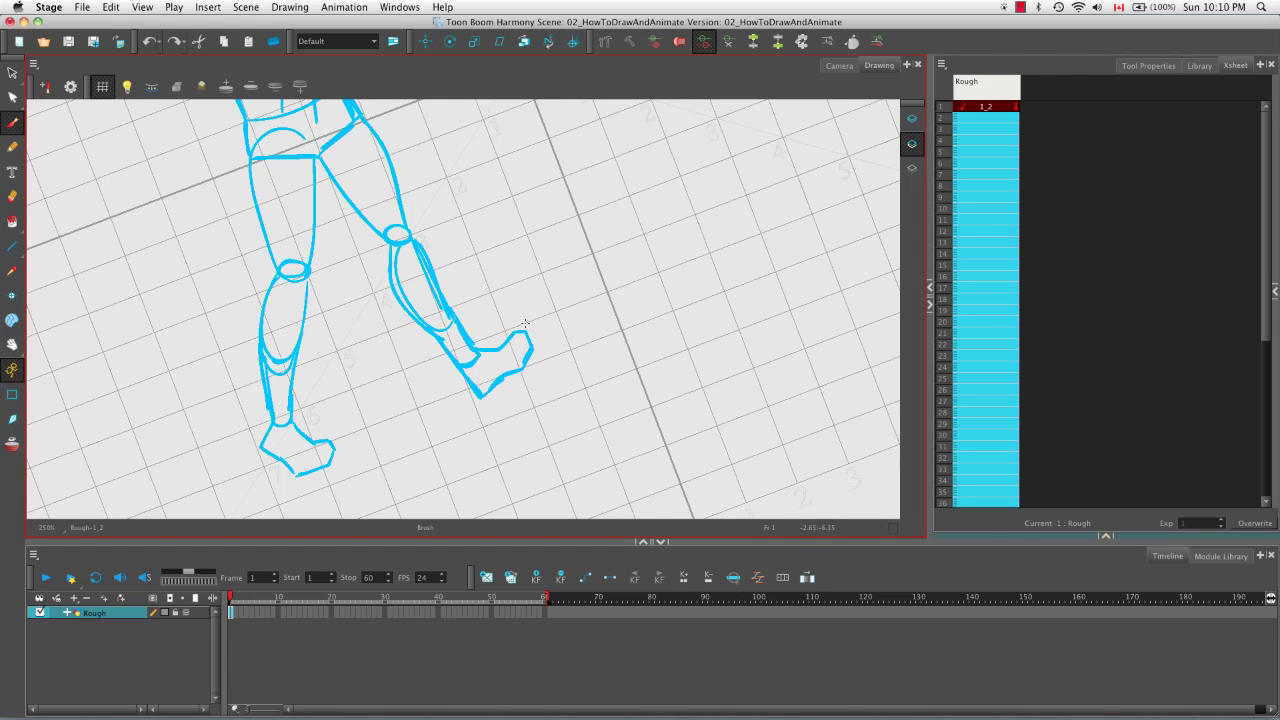
pyautogui.scroll(-4, 486, 296)
pyautogui.moveTo(517, 268)
pyautogui.mouseDown()
pyautogui.moveTo(591, 289)
pyautogui.moveTo(560, 240)
pyautogui.mouseUp()
pyautogui.moveTo(454, 137); pyautogui.dragTo(469, 211)
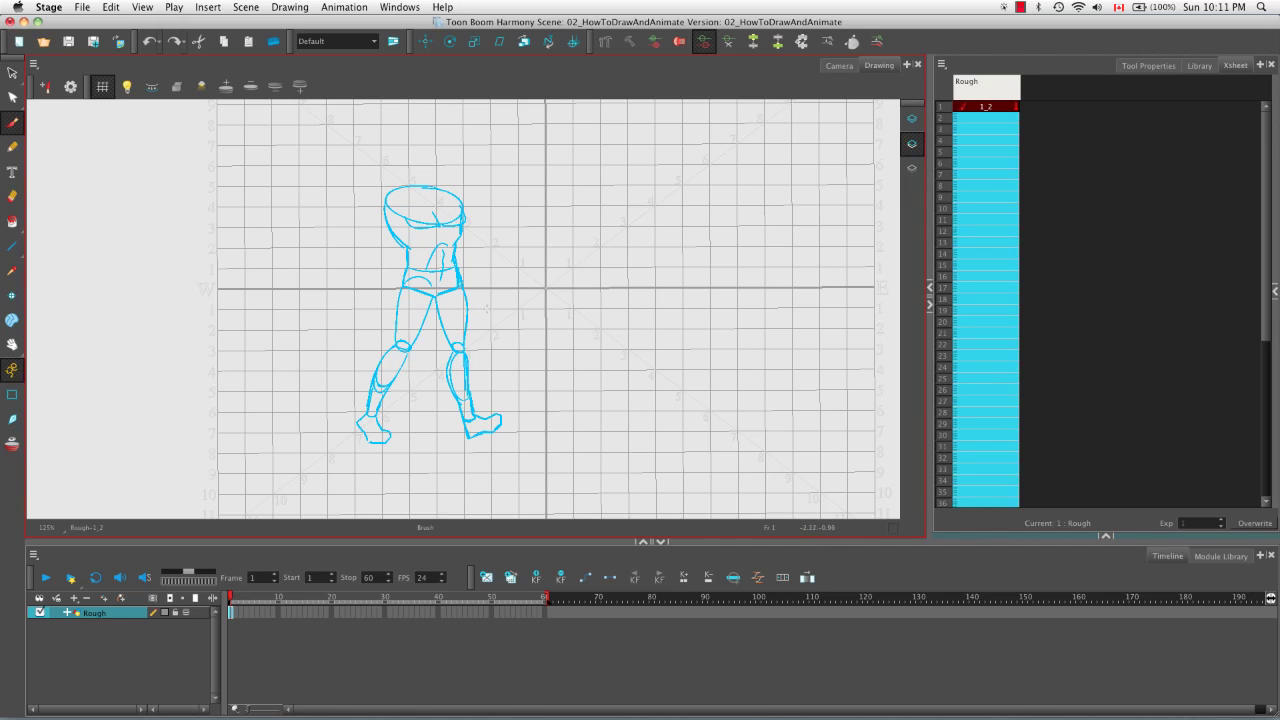
# Display the Xsheet View toolbar and mark the frame 1 drawing as a key drawing.
pyautogui.click(995, 108)
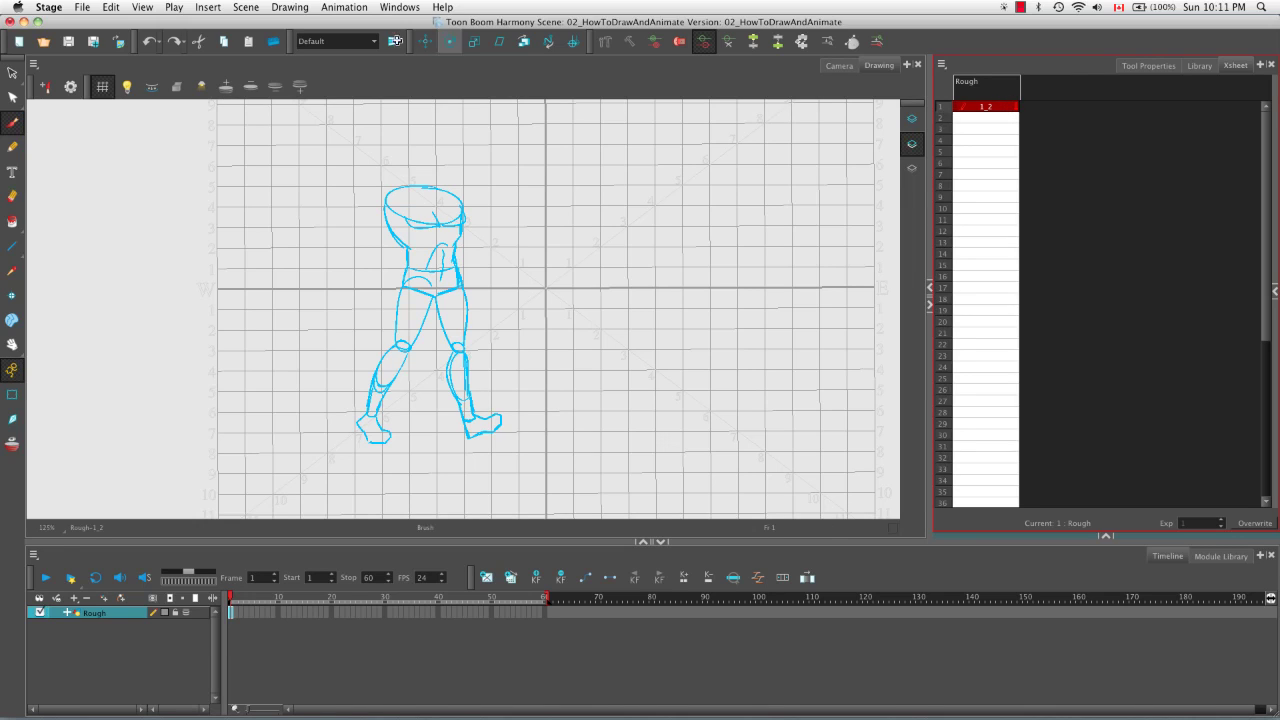
pyautogui.click(398, 8)
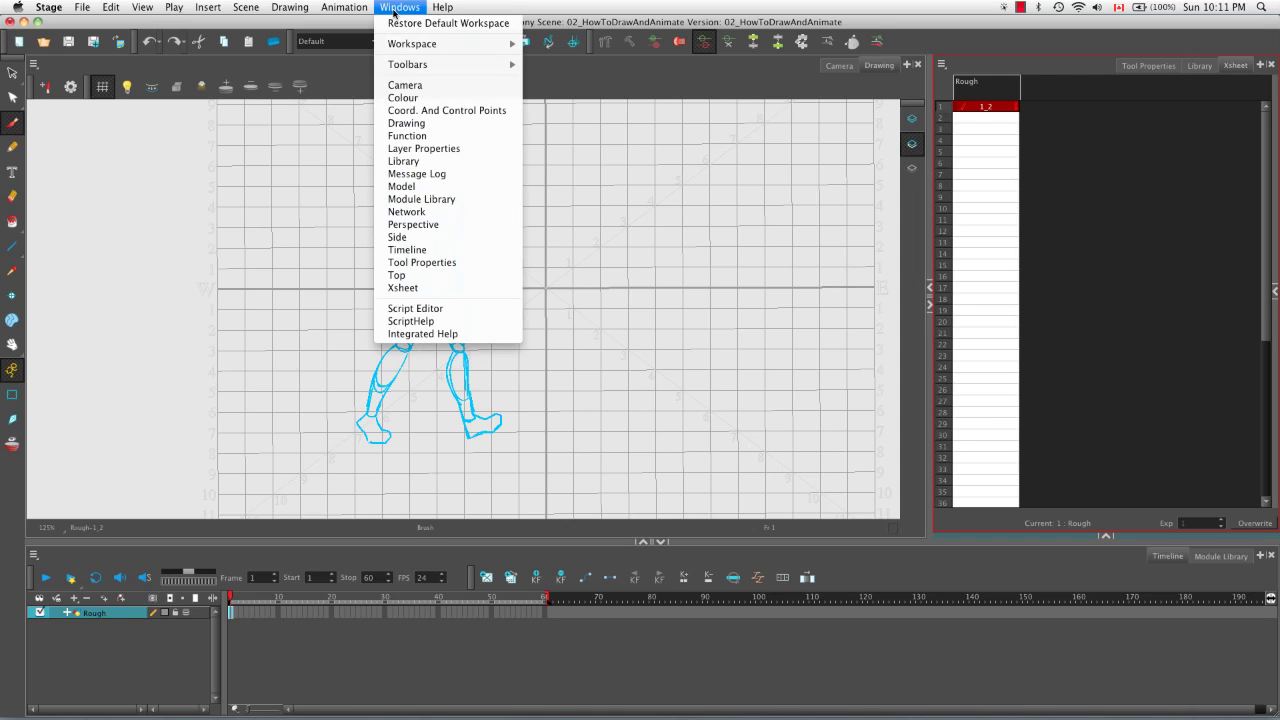
pyautogui.moveTo(415, 66)
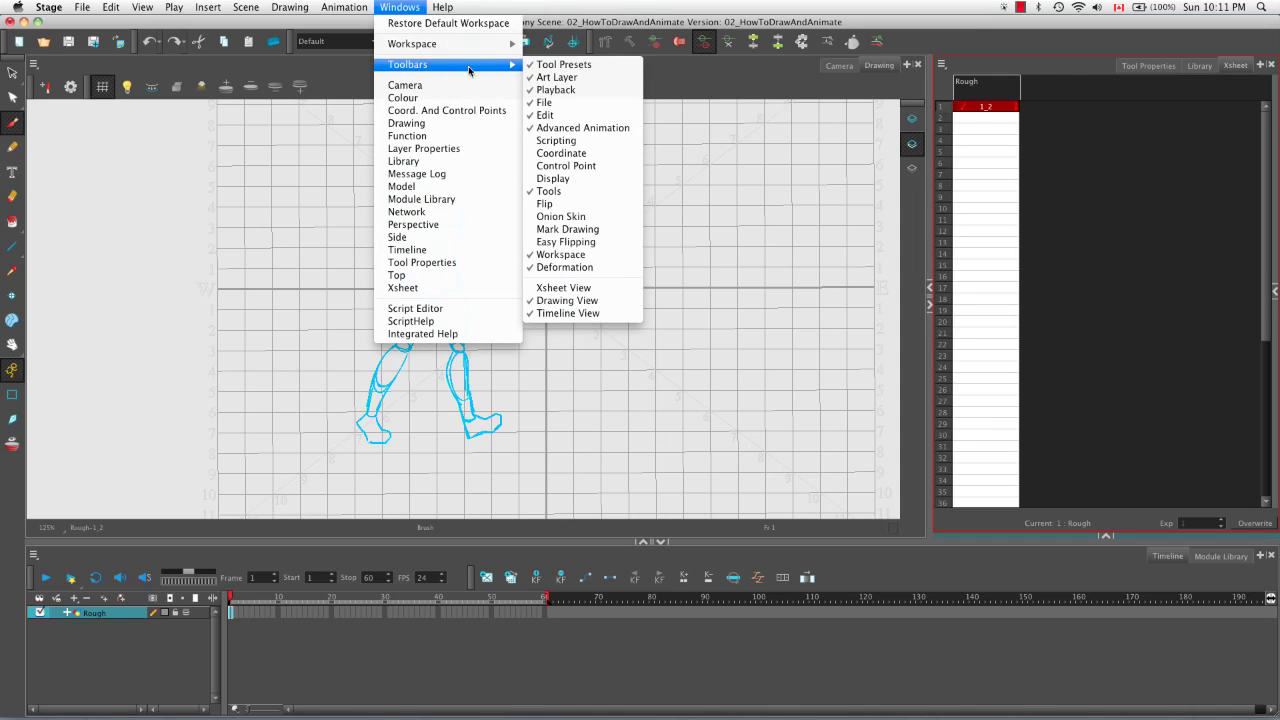
pyautogui.click(535, 289)
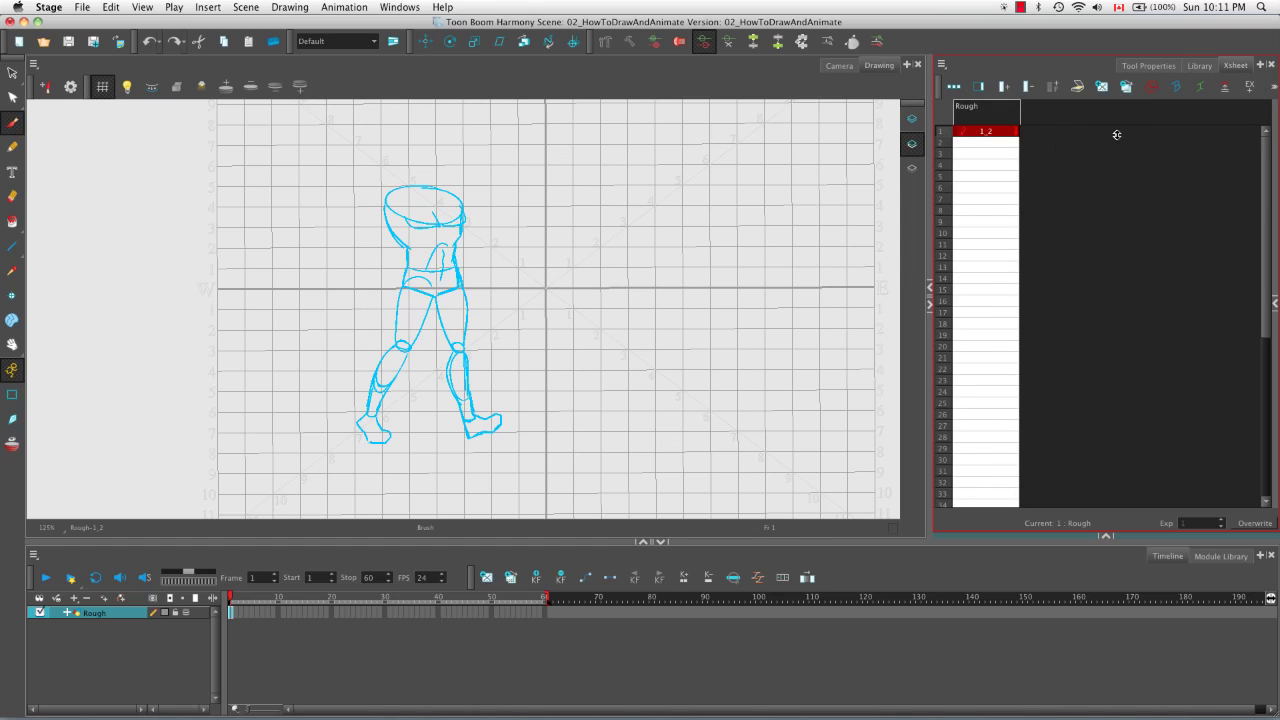
pyautogui.click(1151, 92)
# Enable onion skin and move the playhead to frame 4 for the second pose.
pyautogui.click(12, 443)
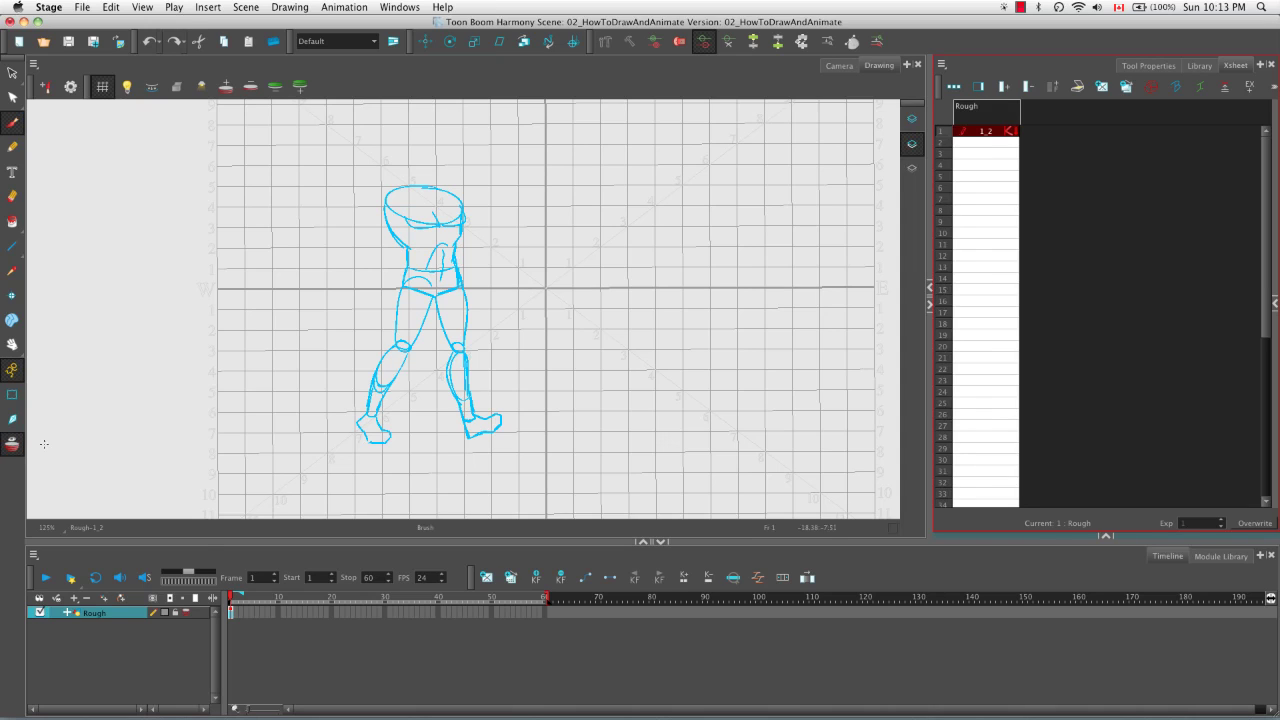
pyautogui.click(240, 597)
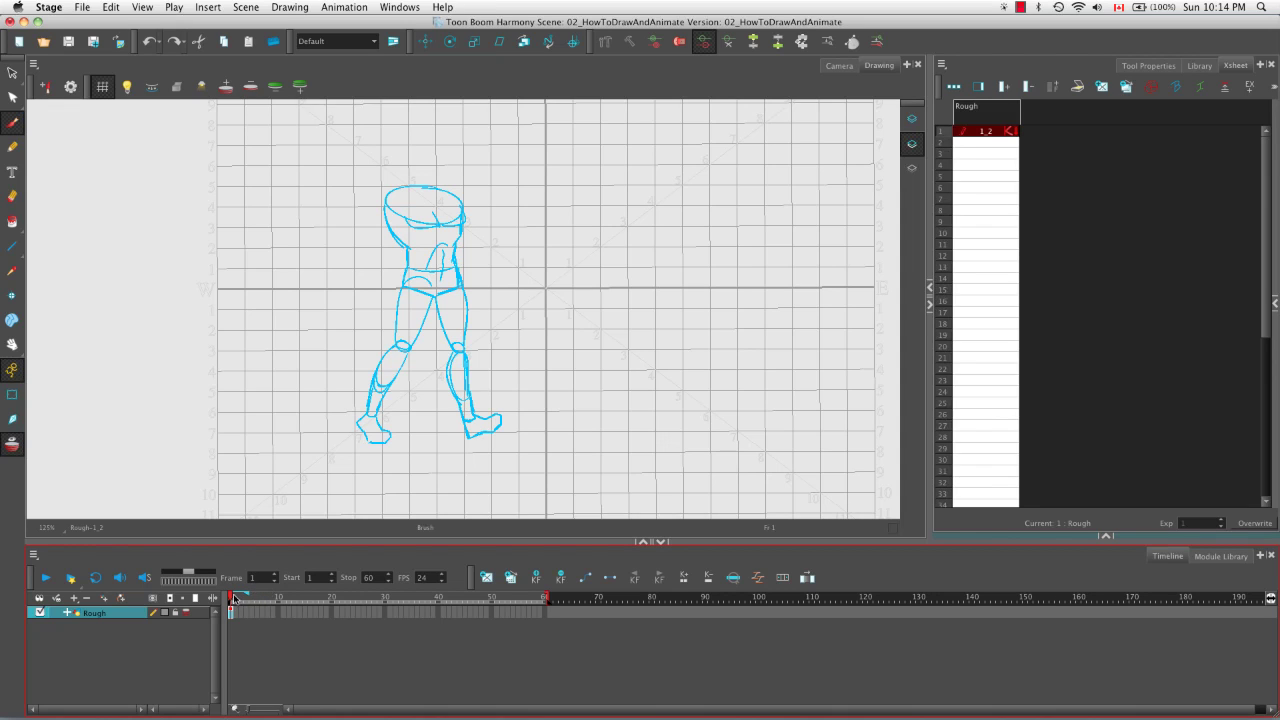
pyautogui.moveTo(231, 598); pyautogui.dragTo(248, 600)
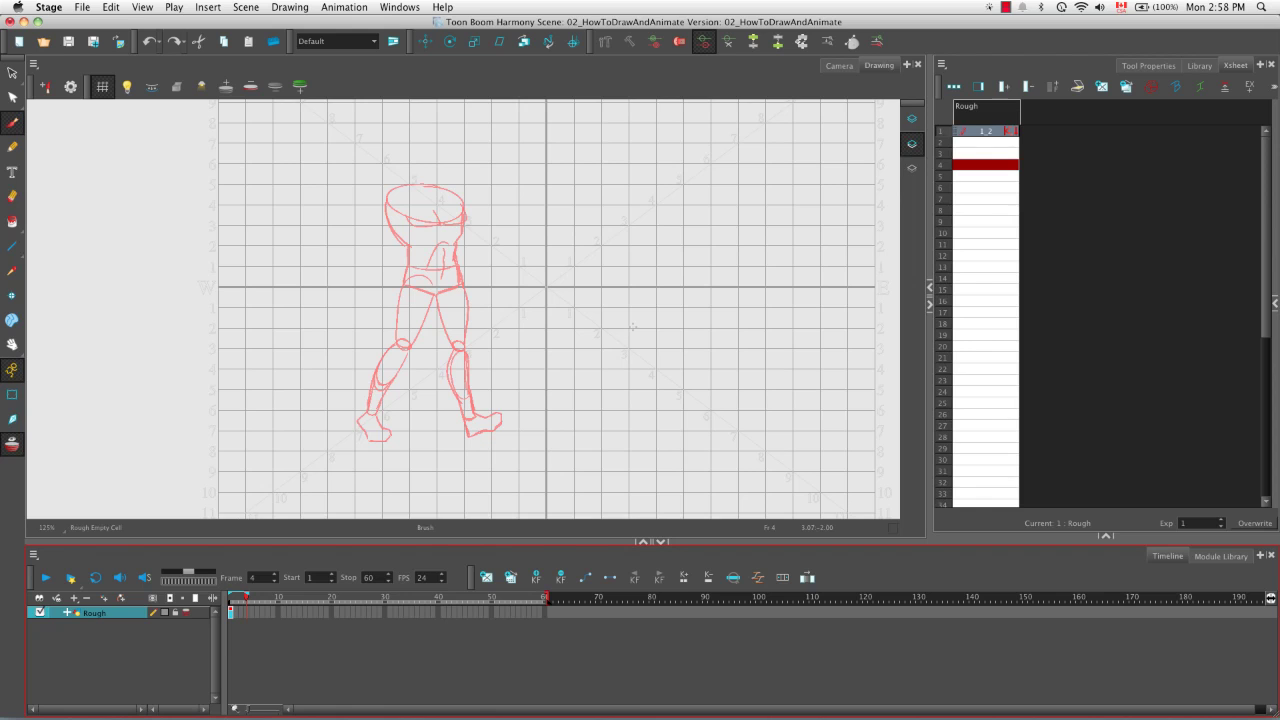
# Draw the second pose's chest oval and back contour at frame 4, using the onion-skinned first pose as reference.
pyautogui.press('alt+super')
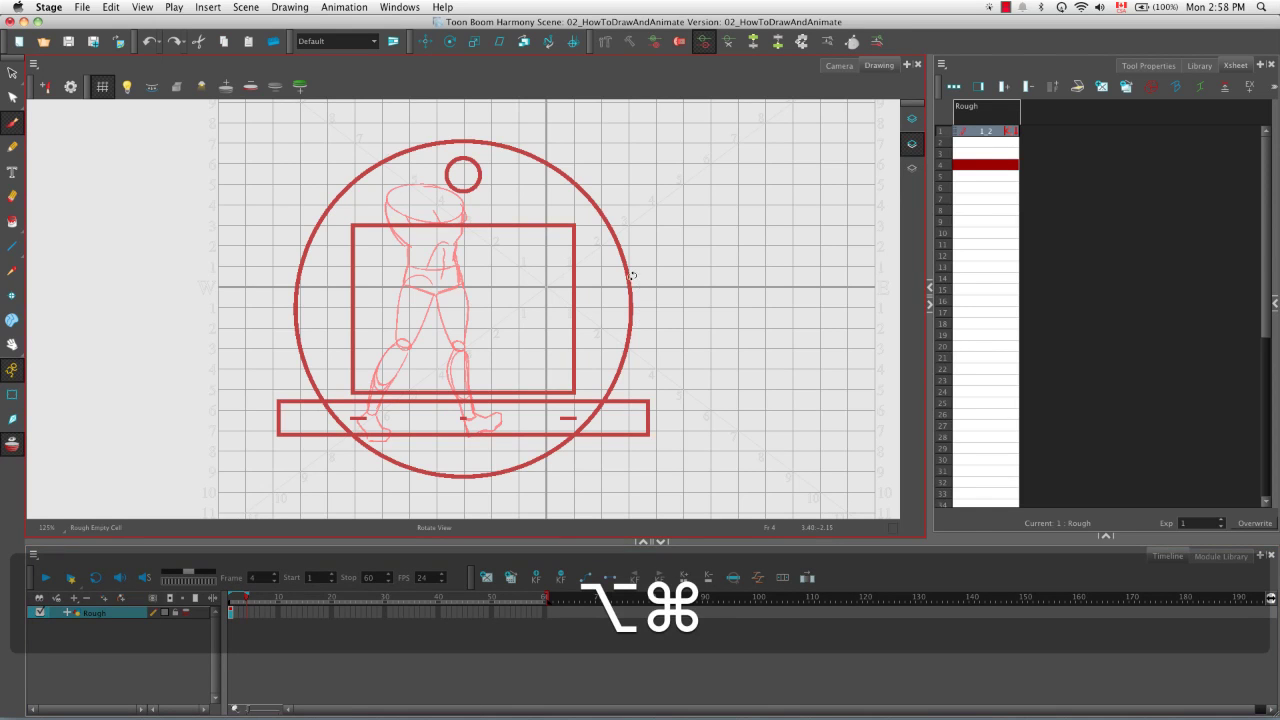
pyautogui.moveTo(634, 273); pyautogui.dragTo(600, 200)
pyautogui.press('2')
pyautogui.press('space')
pyautogui.press('2')
pyautogui.press('space')
pyautogui.scroll(2, 410, 243)
pyautogui.moveTo(511, 331); pyautogui.dragTo(508, 336)
pyautogui.press('space')
pyautogui.moveTo(363, 315)
pyautogui.mouseDown()
pyautogui.moveTo(298, 223)
pyautogui.moveTo(322, 347)
pyautogui.mouseUp()
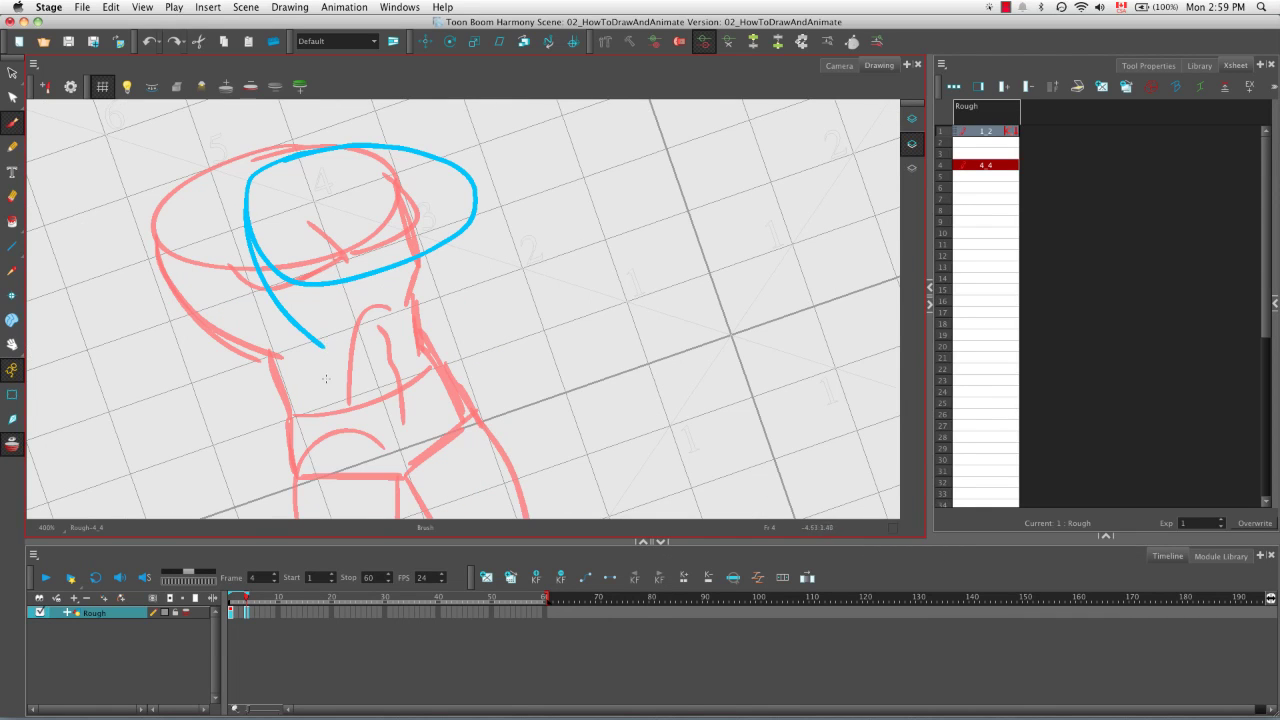
# Draw the frame 4 figure's hip block, front torso contour and curved waist line.
pyautogui.moveTo(322, 347)
pyautogui.mouseDown()
pyautogui.moveTo(340, 392)
pyautogui.moveTo(340, 342)
pyautogui.moveTo(347, 412)
pyautogui.moveTo(464, 404)
pyautogui.moveTo(510, 362)
pyautogui.moveTo(473, 262)
pyautogui.mouseUp()
pyautogui.moveTo(475, 189); pyautogui.dragTo(471, 145)
pyautogui.moveTo(335, 346); pyautogui.dragTo(484, 293)
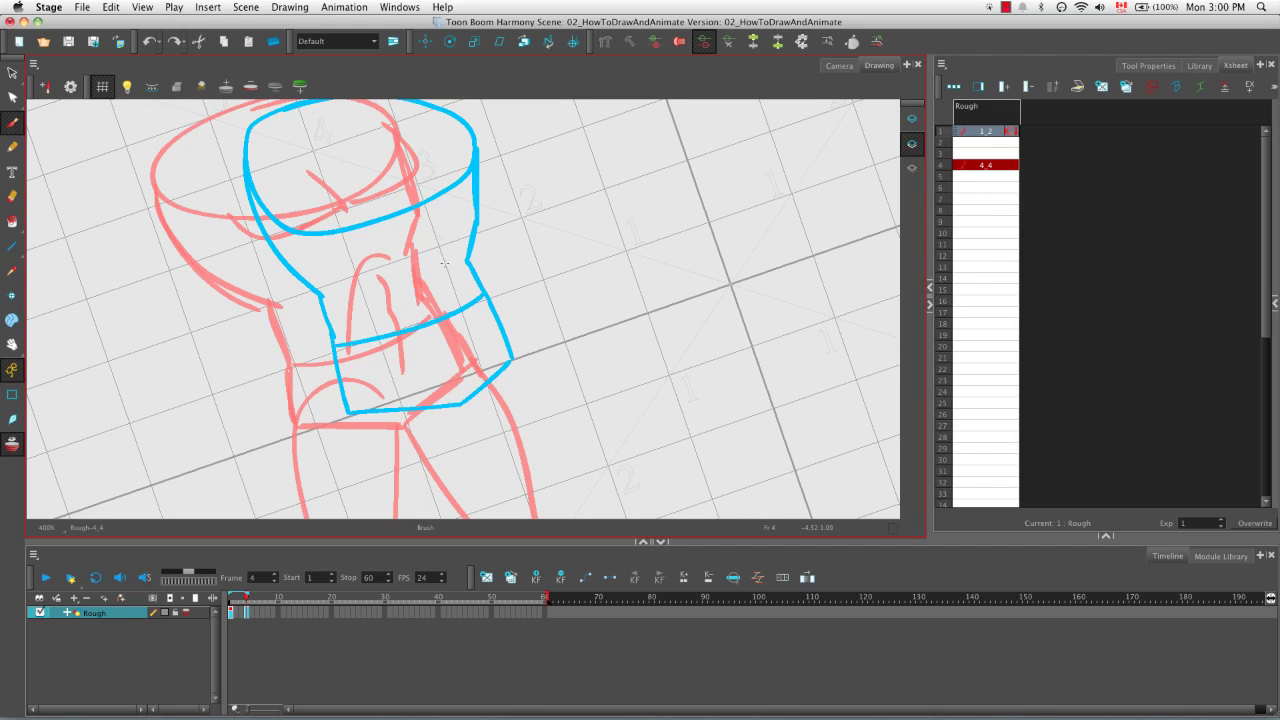
# Add the rib cage and chest detail lines to the frame 4 torso and reinforce its upper contour.
pyautogui.moveTo(394, 308)
pyautogui.mouseDown()
pyautogui.moveTo(429, 227)
pyautogui.moveTo(452, 302)
pyautogui.mouseUp()
pyautogui.moveTo(392, 152)
pyautogui.mouseDown()
pyautogui.moveTo(424, 196)
pyautogui.moveTo(403, 240)
pyautogui.moveTo(470, 224)
pyautogui.mouseUp()
pyautogui.press('space')
pyautogui.moveTo(296, 152); pyautogui.dragTo(422, 146)
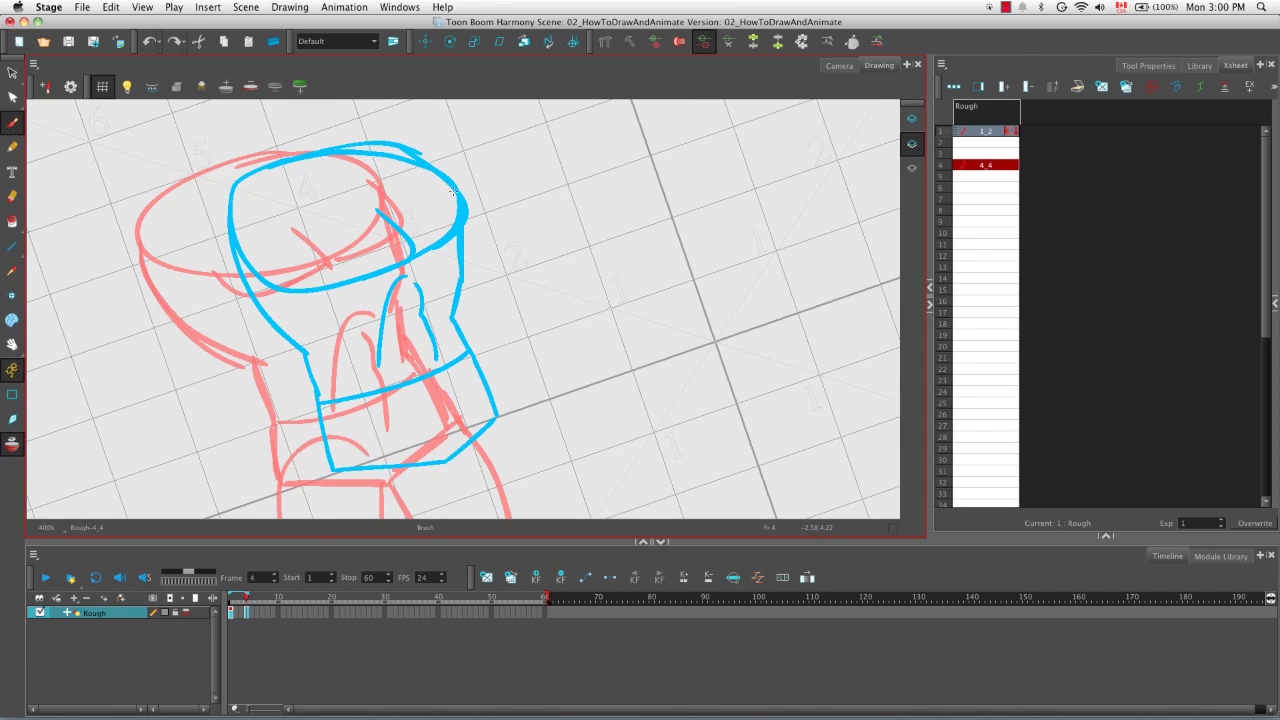
pyautogui.moveTo(298, 265); pyautogui.dragTo(321, 287)
# Draw the outer thigh line and knee circle of the frame 4 figure's rear leg.
pyautogui.press('space')
pyautogui.moveTo(429, 320); pyautogui.dragTo(412, 70)
pyautogui.moveTo(440, 378)
pyautogui.mouseDown()
pyautogui.moveTo(412, 388)
pyautogui.moveTo(440, 379)
pyautogui.mouseUp()
pyautogui.press('alt+super')
pyautogui.moveTo(561, 346); pyautogui.dragTo(474, 266)
pyautogui.press('space')
pyautogui.moveTo(451, 209); pyautogui.dragTo(465, 183)
pyautogui.moveTo(376, 140); pyautogui.dragTo(386, 350)
pyautogui.press('alt+super')
pyautogui.moveTo(594, 220); pyautogui.dragTo(454, 333)
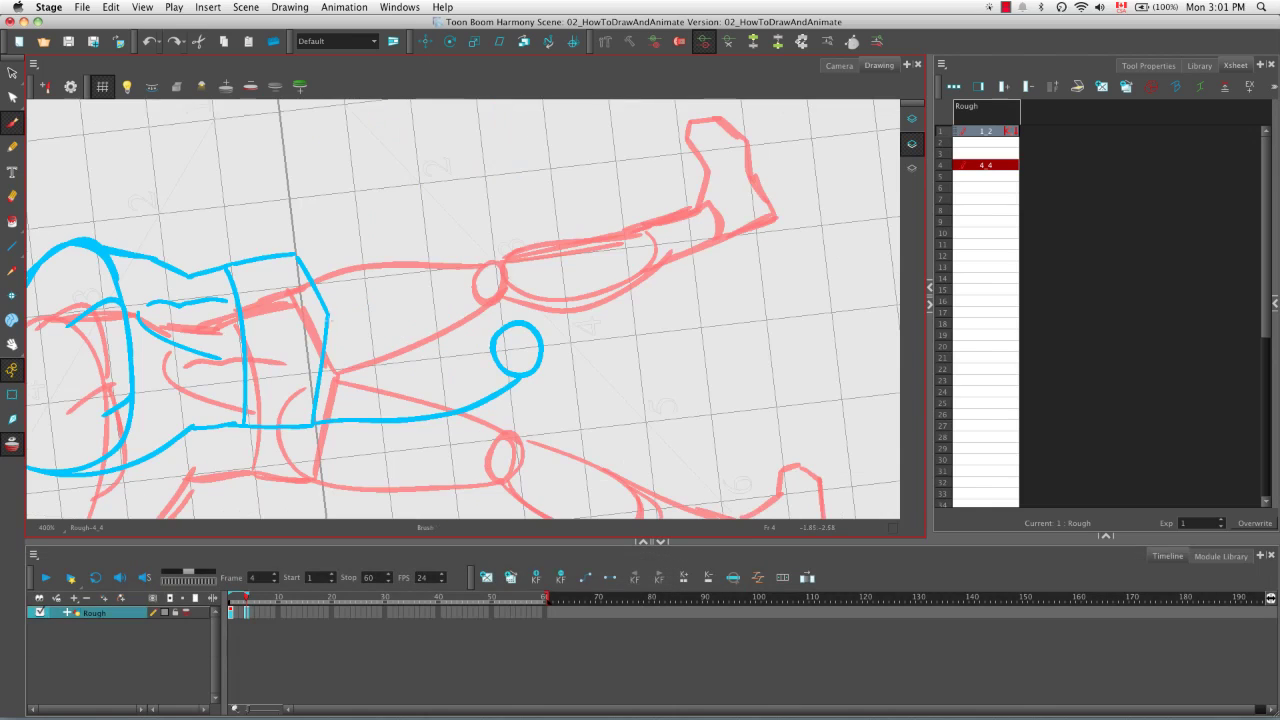
# Complete the frame 4 figure's rear leg with the inner thigh, calf, ankle and foot.
pyautogui.press('alt+super')
pyautogui.moveTo(283, 396)
pyautogui.mouseDown()
pyautogui.moveTo(337, 314)
pyautogui.moveTo(376, 378)
pyautogui.mouseUp()
pyautogui.press('alt+super')
pyautogui.moveTo(297, 381)
pyautogui.mouseDown()
pyautogui.moveTo(487, 261)
pyautogui.moveTo(470, 330)
pyautogui.moveTo(420, 300)
pyautogui.mouseUp()
pyautogui.press('alt+super')
pyautogui.press('space')
pyautogui.moveTo(380, 396); pyautogui.dragTo(410, 412)
pyautogui.moveTo(476, 316); pyautogui.dragTo(412, 408)
pyautogui.moveTo(418, 314)
pyautogui.mouseDown()
pyautogui.moveTo(384, 398)
pyautogui.moveTo(385, 321)
pyautogui.moveTo(406, 388)
pyautogui.moveTo(433, 414)
pyautogui.moveTo(442, 320)
pyautogui.mouseUp()
pyautogui.press('space')
pyautogui.moveTo(470, 404); pyautogui.dragTo(433, 416)
pyautogui.press('space')
pyautogui.moveTo(509, 297)
pyautogui.mouseDown()
pyautogui.moveTo(503, 338)
pyautogui.moveTo(408, 298)
pyautogui.moveTo(436, 290)
pyautogui.mouseUp()
# Draw the thigh and knee of the frame 4 figure's front leg.
pyautogui.press('1')
pyautogui.press('space')
pyautogui.moveTo(356, 212); pyautogui.dragTo(410, 298)
pyautogui.moveTo(382, 140); pyautogui.dragTo(441, 296)
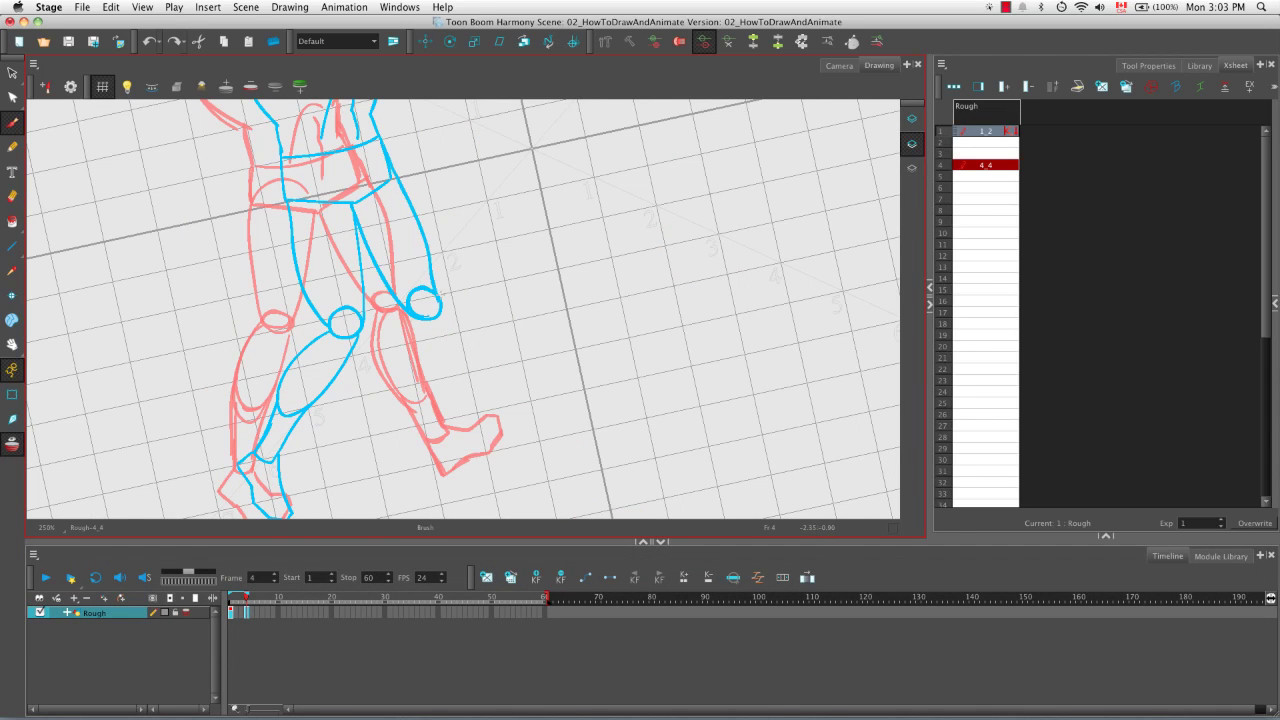
# Complete the frame 4 figure's front leg with the calf, ankle and foot.
pyautogui.moveTo(428, 242); pyautogui.dragTo(437, 405)
pyautogui.press('space')
pyautogui.moveTo(430, 322)
pyautogui.mouseDown()
pyautogui.moveTo(423, 264)
pyautogui.moveTo(437, 388)
pyautogui.mouseUp()
pyautogui.moveTo(440, 270)
pyautogui.mouseDown()
pyautogui.moveTo(454, 370)
pyautogui.moveTo(440, 388)
pyautogui.mouseUp()
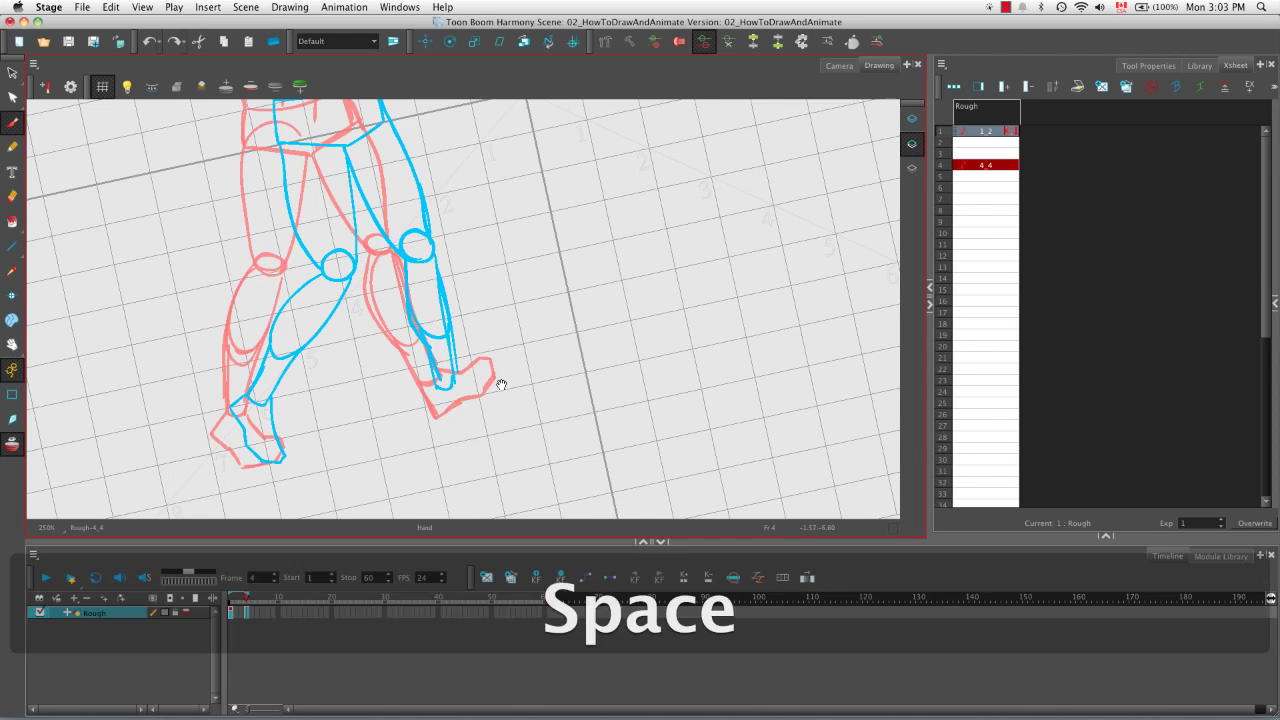
pyautogui.press('2')
pyautogui.moveTo(389, 318)
pyautogui.mouseDown()
pyautogui.moveTo(383, 365)
pyautogui.moveTo(437, 369)
pyautogui.moveTo(471, 359)
pyautogui.moveTo(481, 338)
pyautogui.mouseUp()
pyautogui.press('space')
pyautogui.moveTo(458, 203); pyautogui.dragTo(491, 308)
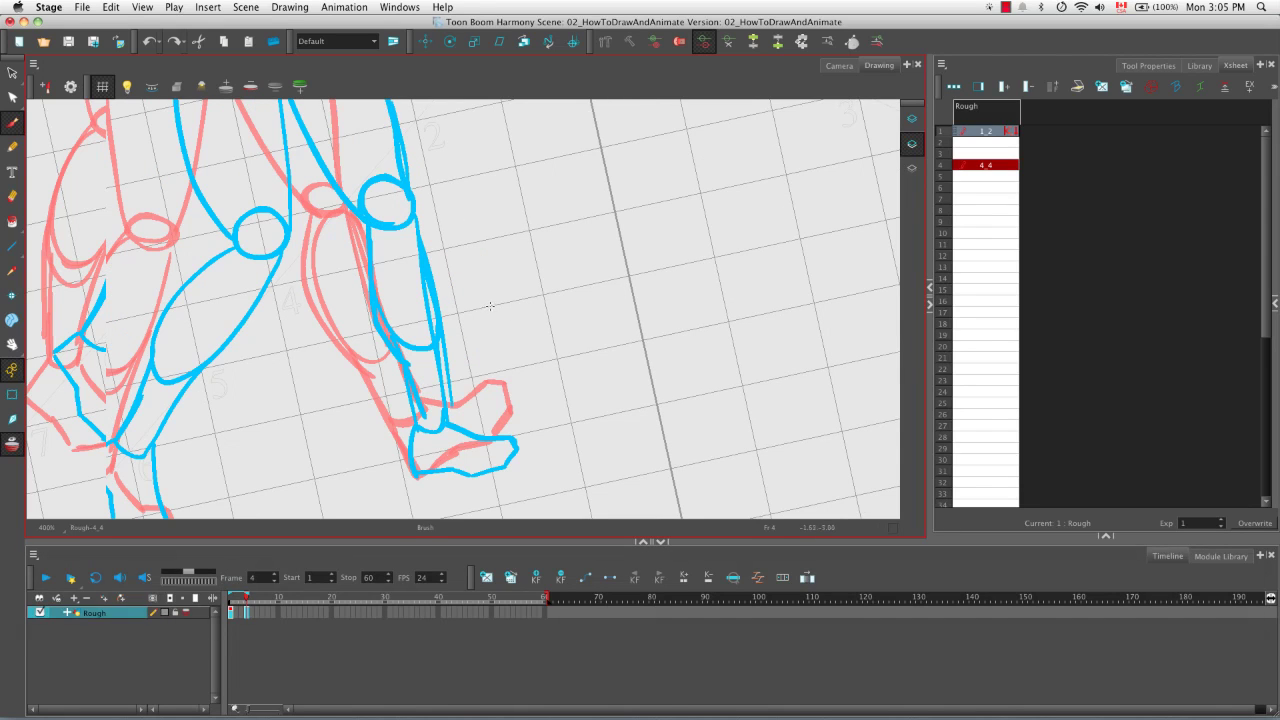
# Reset the drawing view and mark the frame 4 drawing as a key drawing.
pyautogui.press('1')
pyautogui.press('space')
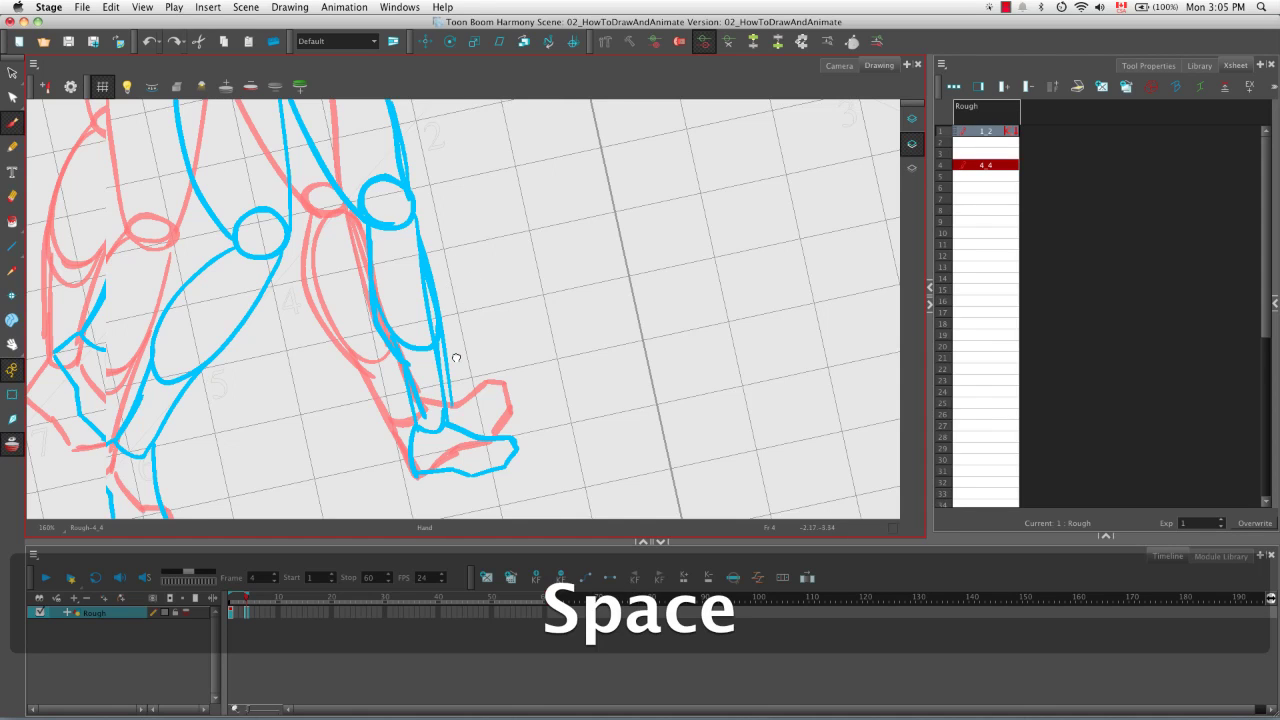
pyautogui.scroll(-5, 458, 345)
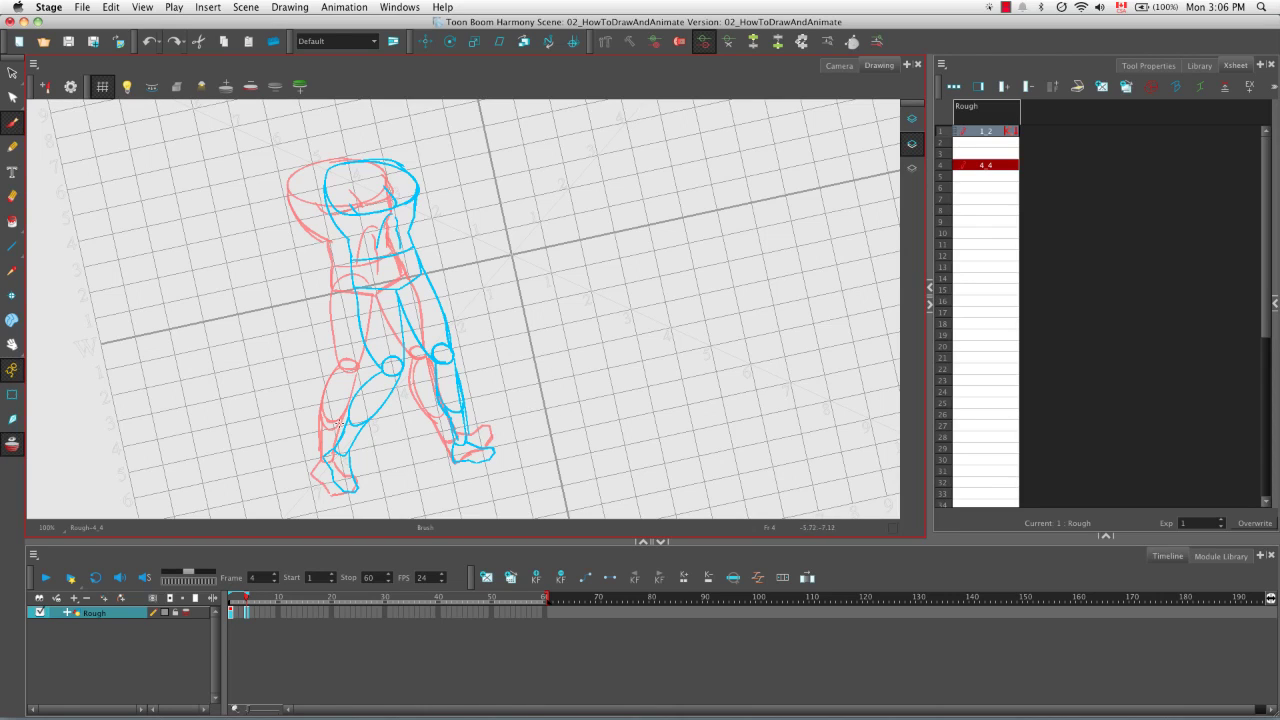
pyautogui.moveTo(352, 486); pyautogui.dragTo(341, 433)
pyautogui.hotkey('shift', 'm')
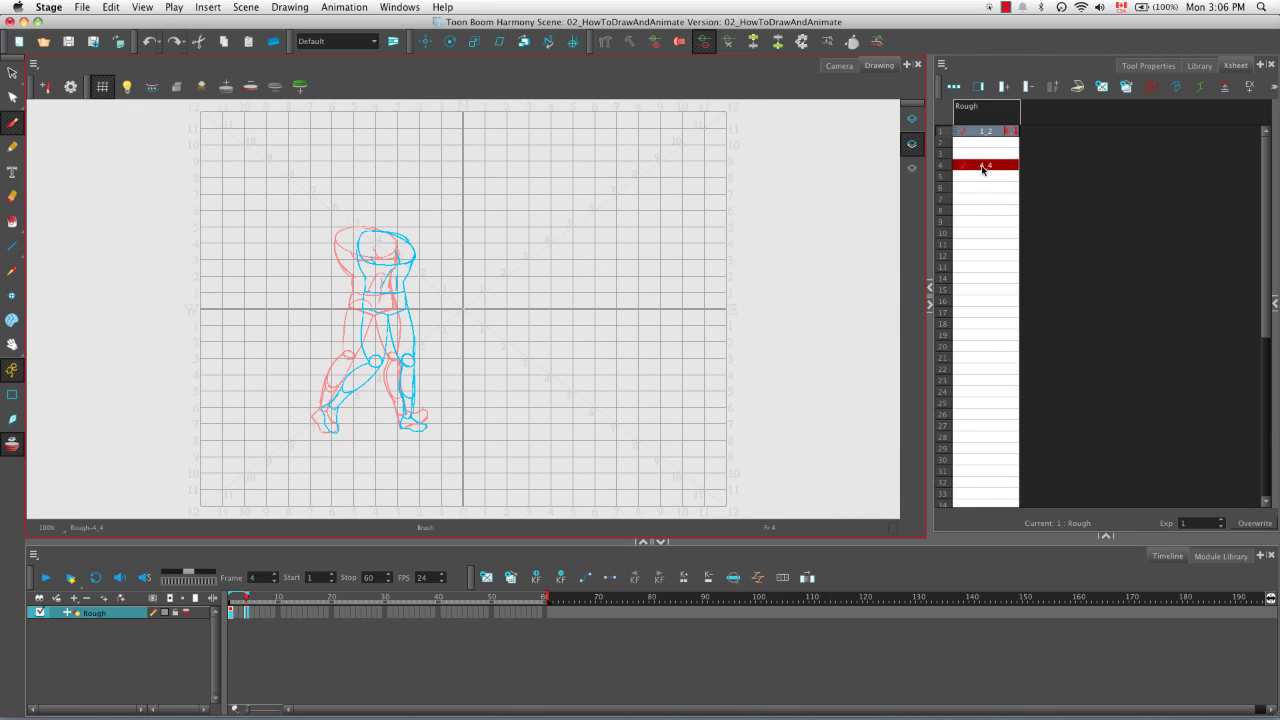
pyautogui.click(994, 166)
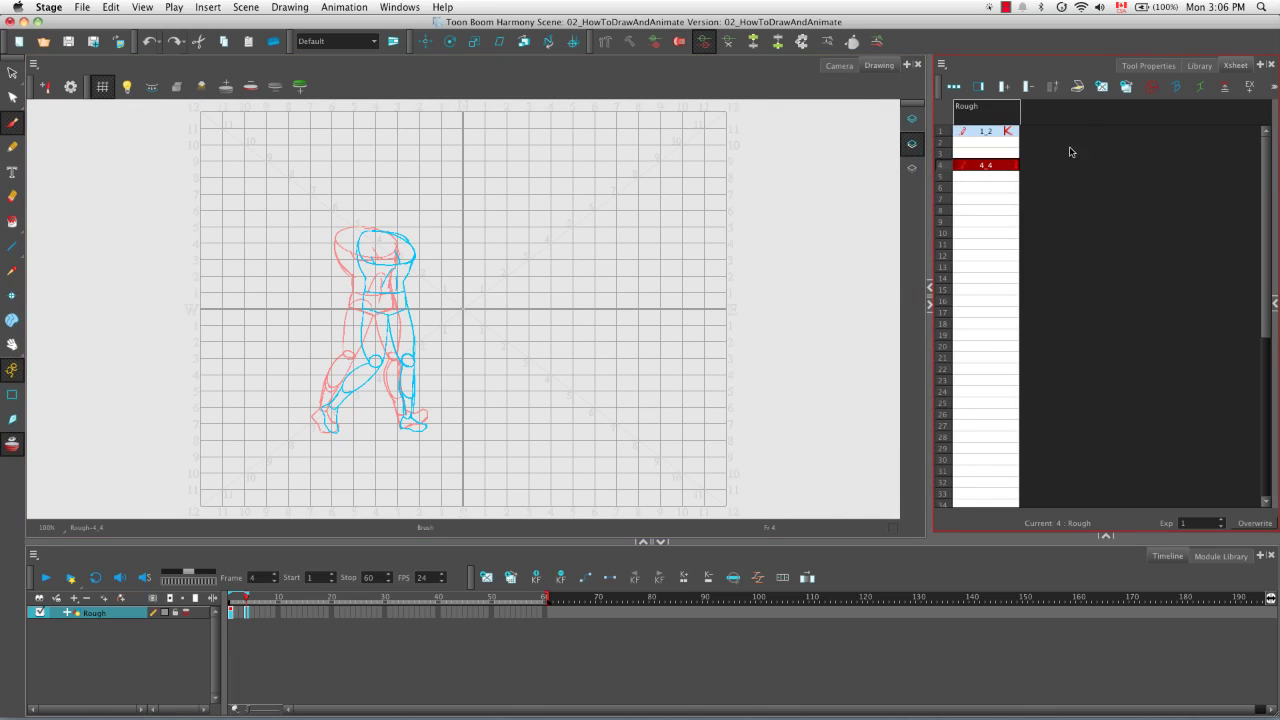
pyautogui.click(1149, 89)
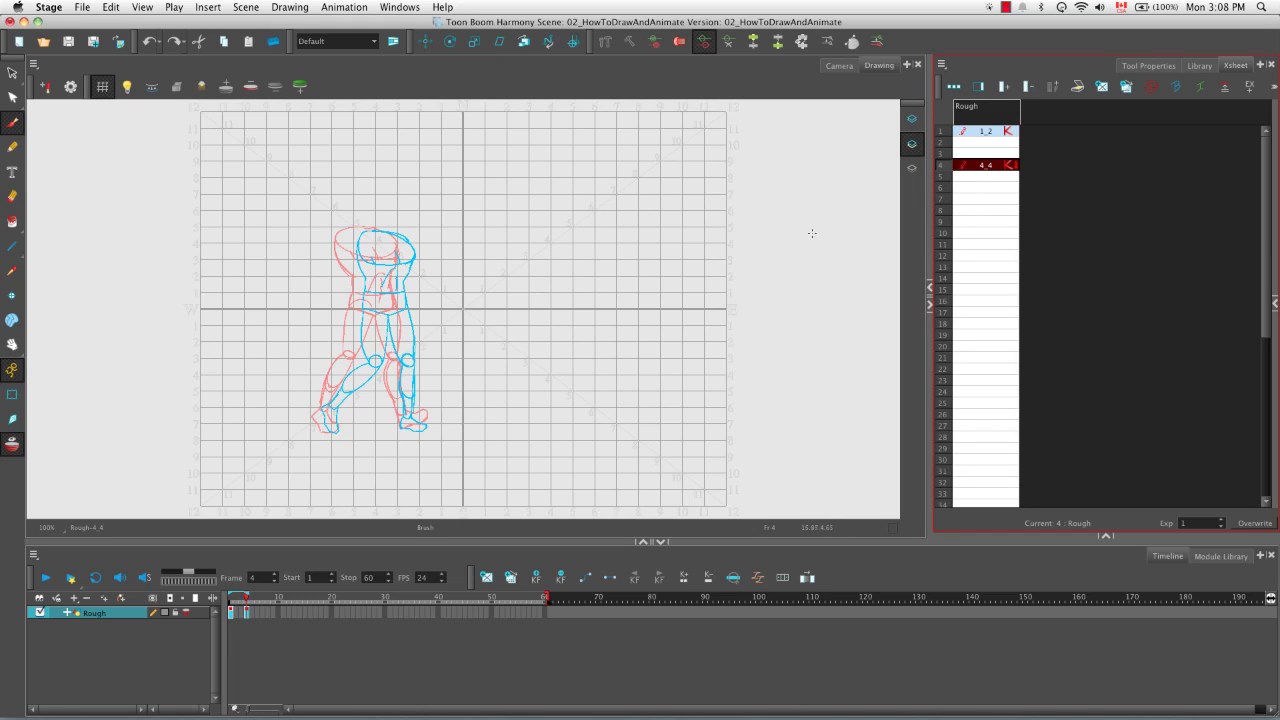
# Save the scene.
pyautogui.click(68, 42)
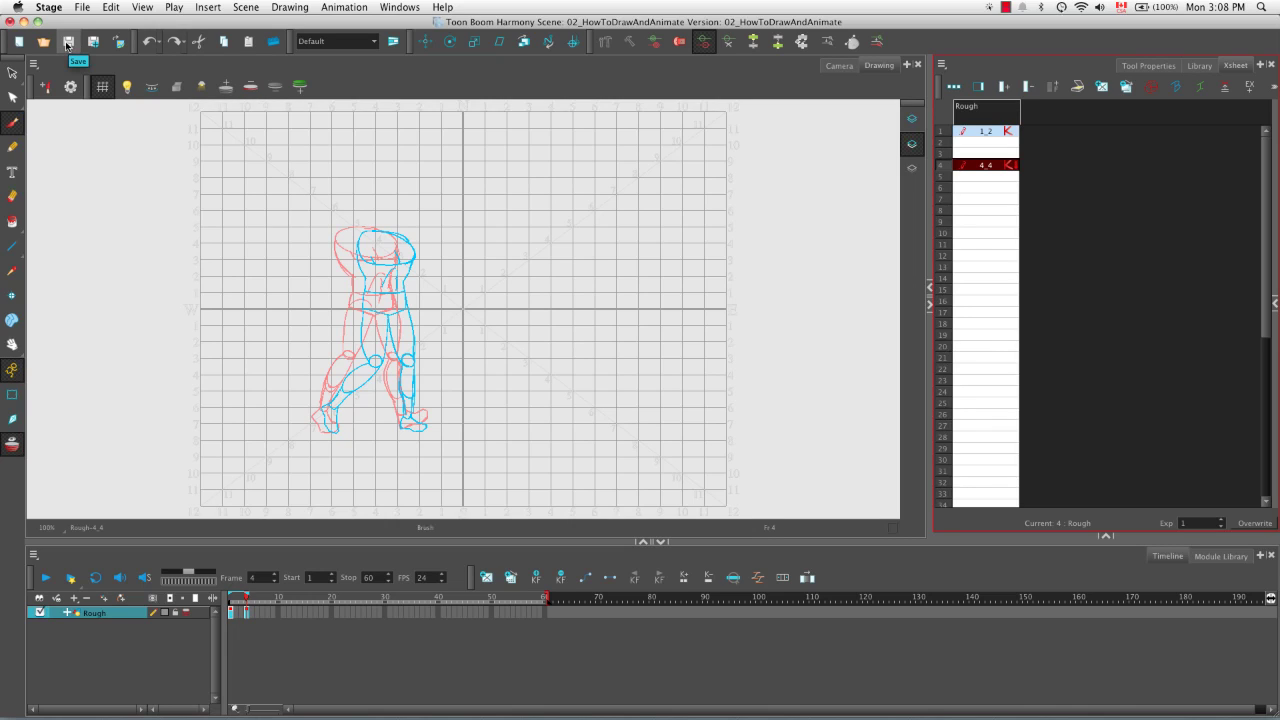
pyautogui.click(68, 45)
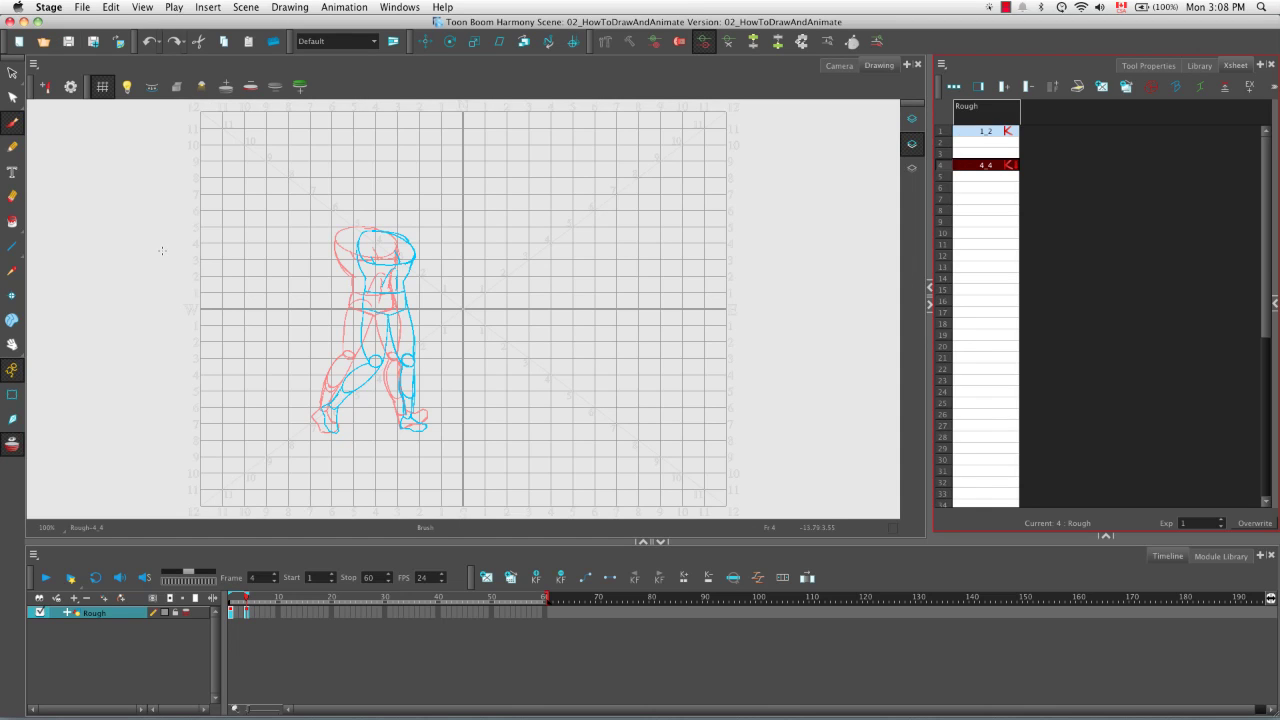
pyautogui.press('super+s')
# Select frame 2 of the Rough layer and extend the onion skin forward to include the frame 4 drawing.
pyautogui.click(965, 143)
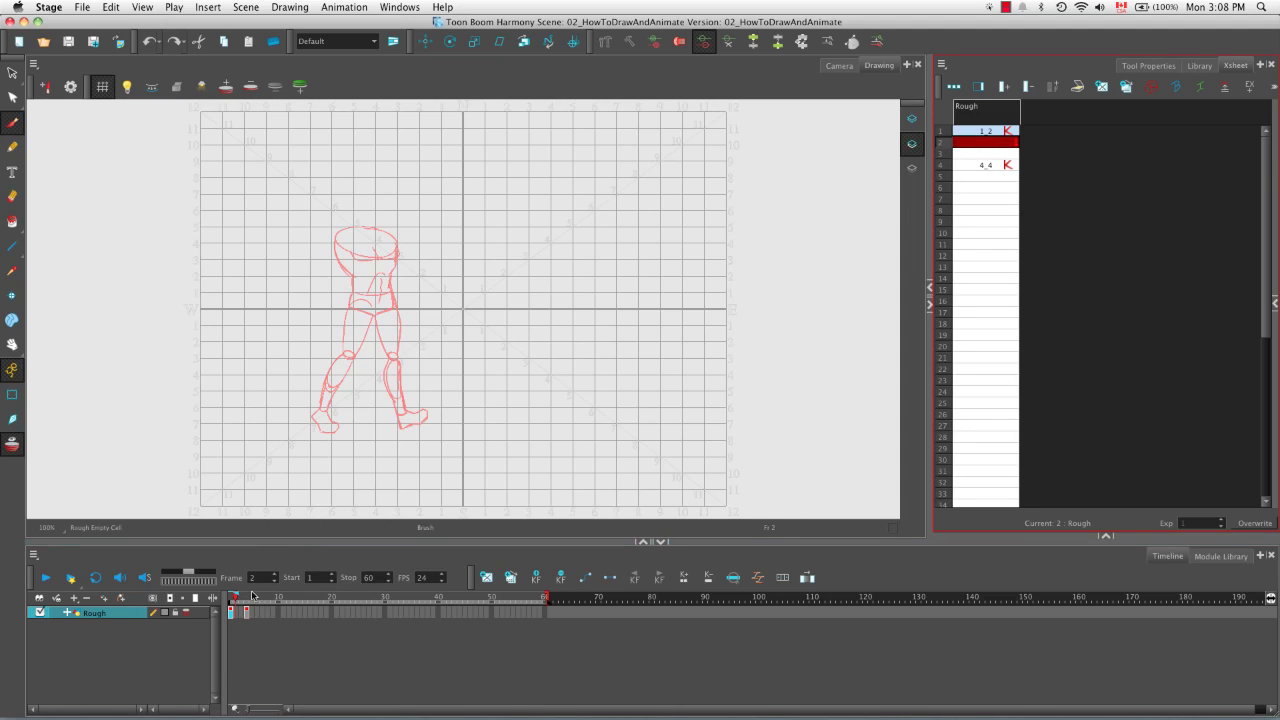
pyautogui.moveTo(236, 595); pyautogui.dragTo(246, 593)
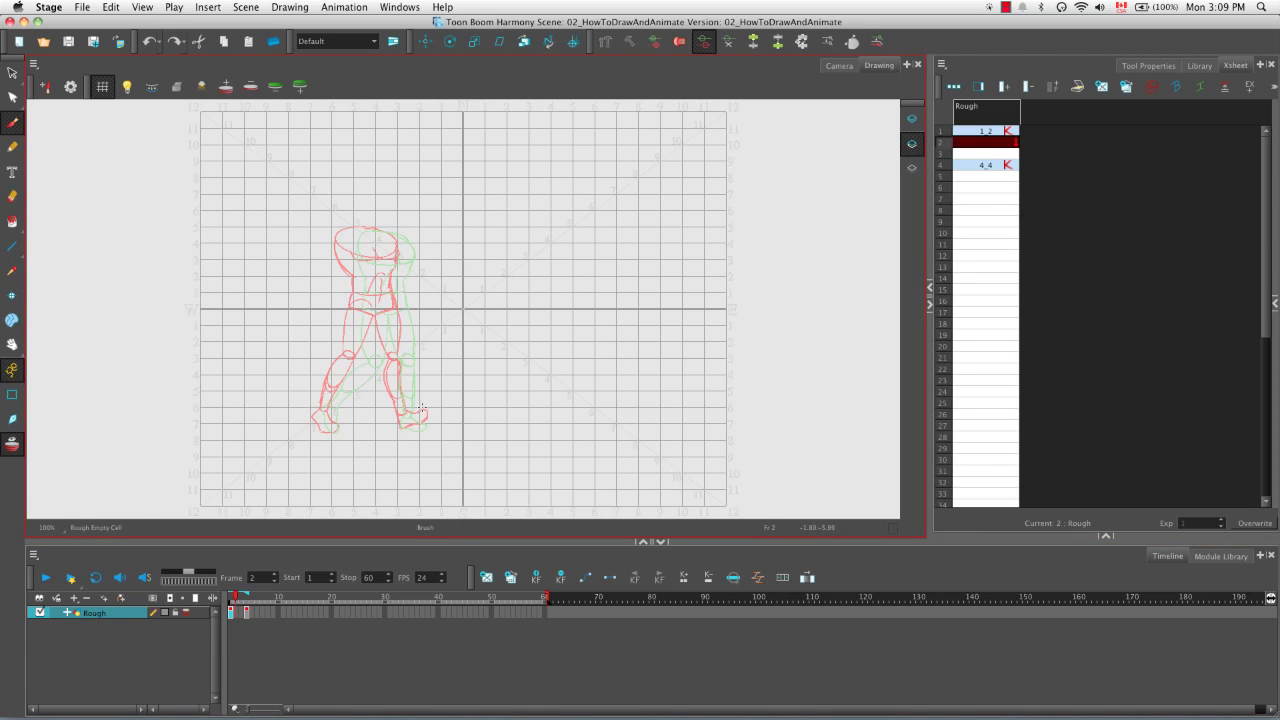
# Draw the in-between chest oval at frame 2, positioned between the onion-skinned key poses.
pyautogui.press('2')
pyautogui.press('2')
pyautogui.press('2')
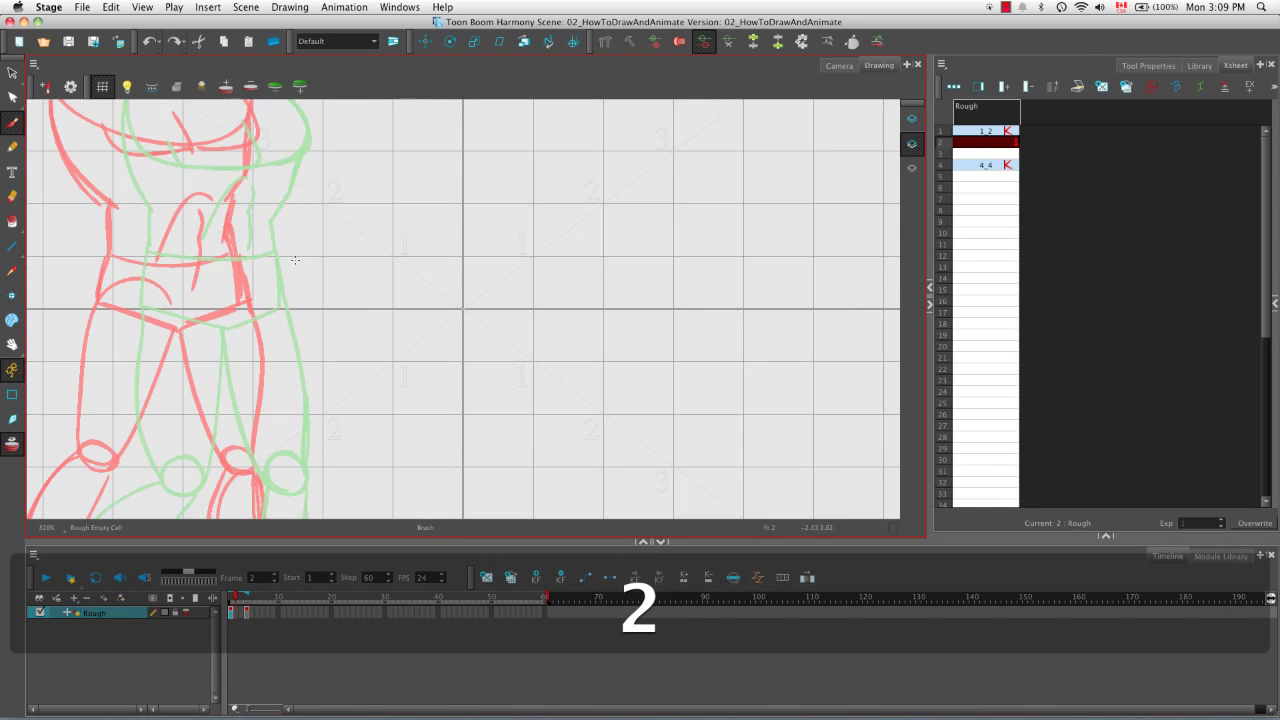
pyautogui.moveTo(223, 257); pyautogui.dragTo(565, 383)
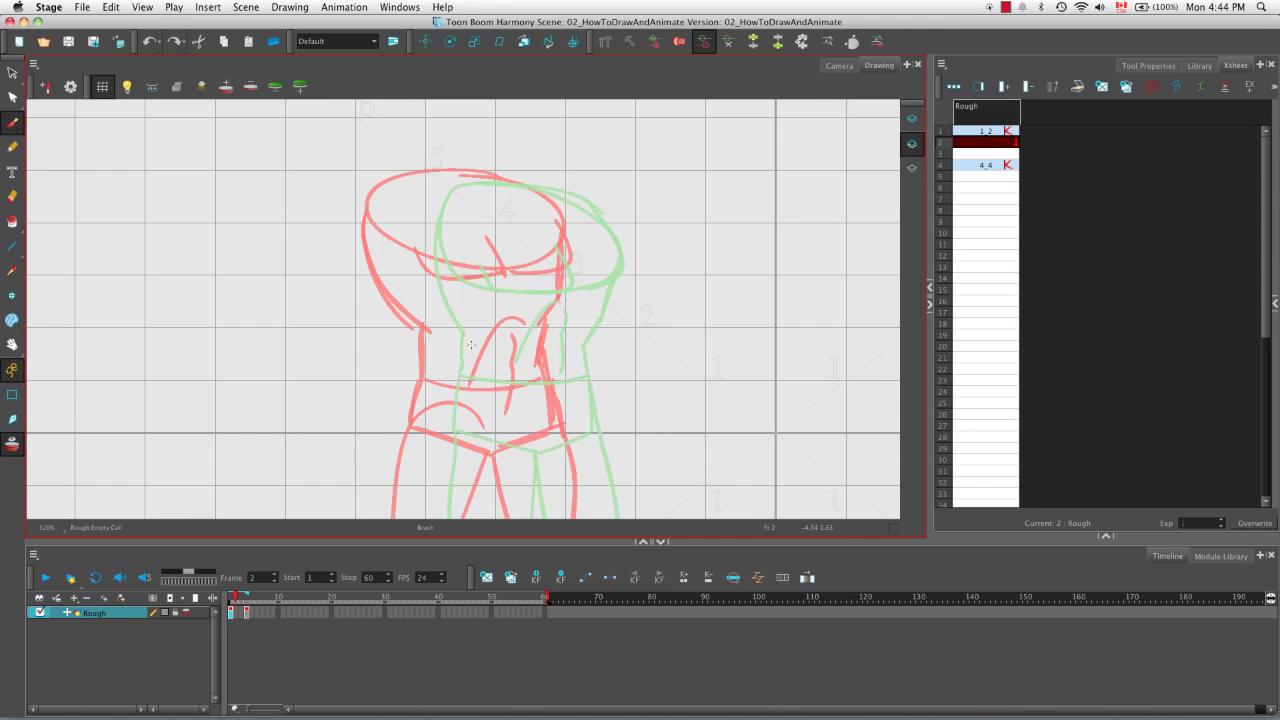
pyautogui.moveTo(470, 344)
pyautogui.mouseDown()
pyautogui.moveTo(503, 307)
pyautogui.moveTo(244, 295)
pyautogui.moveTo(320, 266)
pyautogui.moveTo(380, 189)
pyautogui.moveTo(312, 173)
pyautogui.moveTo(208, 264)
pyautogui.mouseUp()
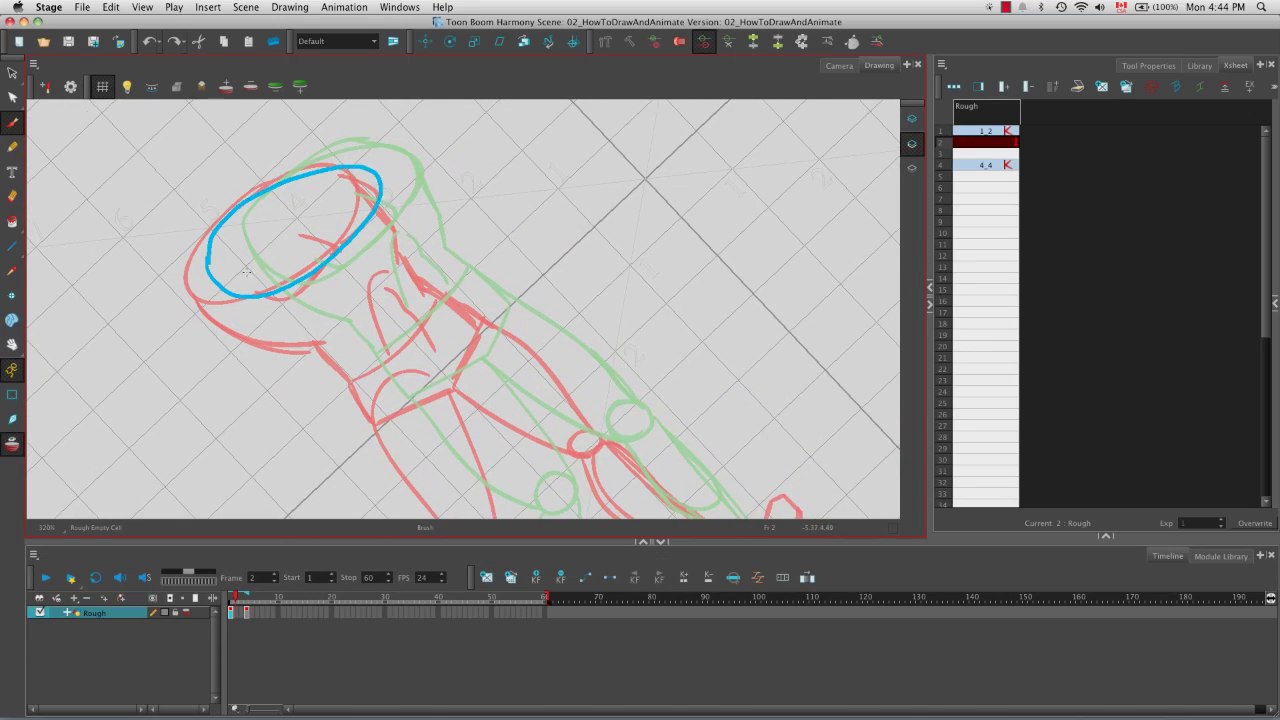
# Draw the frame 2 figure's torso sides, hip block and curved waist line between the two key poses.
pyautogui.press('super+alt')
pyautogui.moveTo(426, 257)
pyautogui.mouseDown()
pyautogui.moveTo(205, 240)
pyautogui.moveTo(195, 205)
pyautogui.moveTo(261, 316)
pyautogui.moveTo(250, 311)
pyautogui.moveTo(300, 265)
pyautogui.moveTo(319, 326)
pyautogui.moveTo(310, 315)
pyautogui.moveTo(312, 365)
pyautogui.moveTo(413, 370)
pyautogui.moveTo(450, 340)
pyautogui.mouseUp()
pyautogui.press('space')
pyautogui.moveTo(438, 292); pyautogui.dragTo(454, 336)
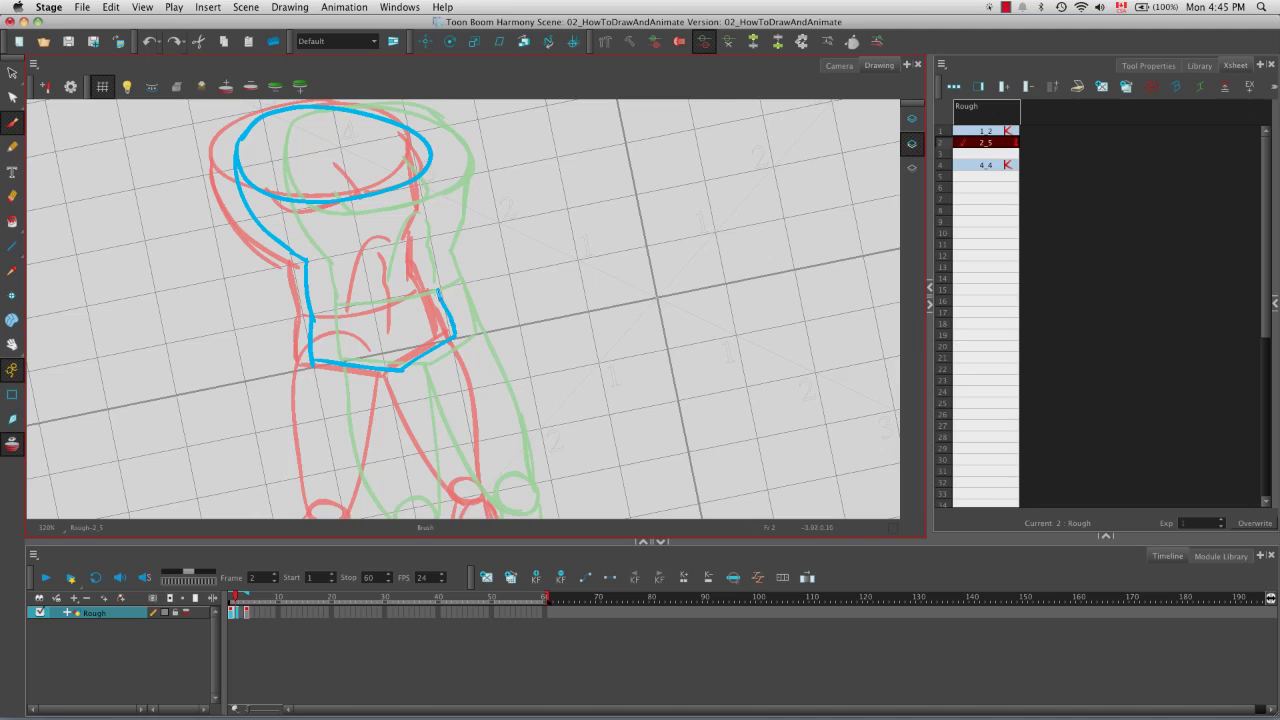
pyautogui.moveTo(426, 252)
pyautogui.mouseDown()
pyautogui.moveTo(435, 276)
pyautogui.moveTo(423, 262)
pyautogui.mouseUp()
pyautogui.moveTo(435, 206); pyautogui.dragTo(424, 236)
pyautogui.moveTo(432, 158); pyautogui.dragTo(436, 206)
pyautogui.moveTo(312, 318)
pyautogui.mouseDown()
pyautogui.moveTo(375, 315)
pyautogui.moveTo(428, 290)
pyautogui.mouseUp()
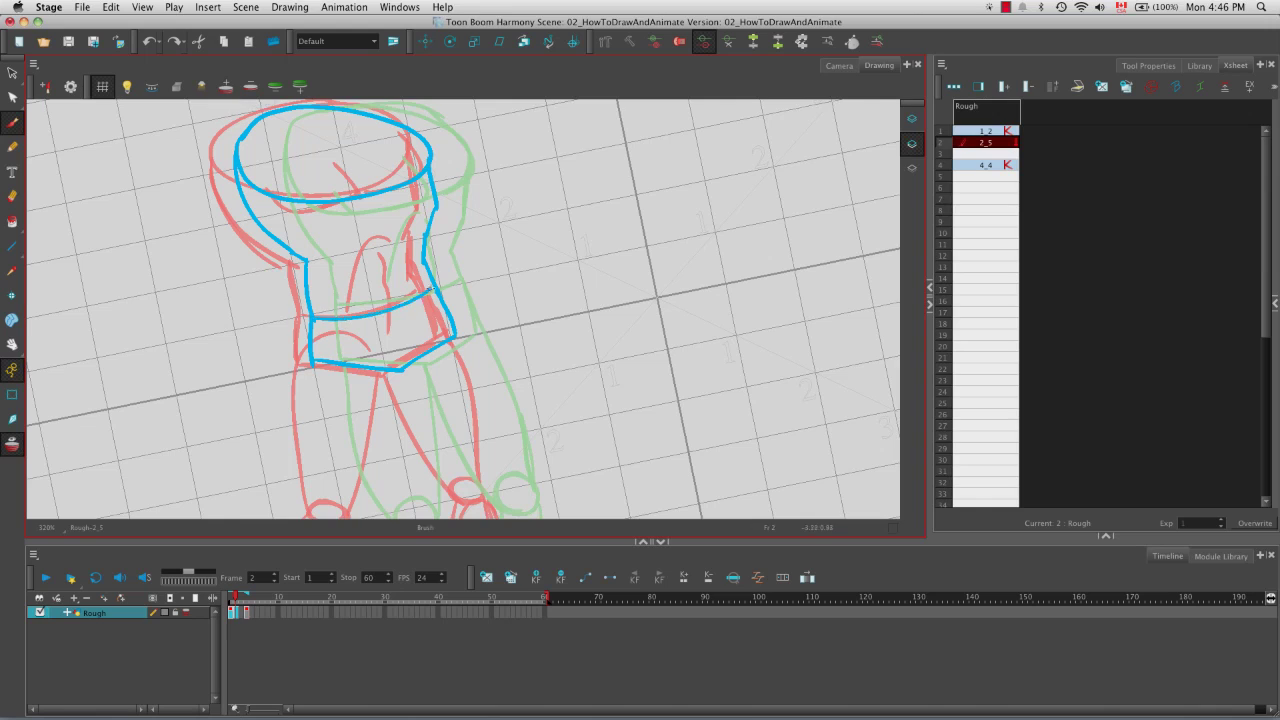
# Add the rib cage lines and the short chest curve to the frame 2 torso.
pyautogui.moveTo(391, 231); pyautogui.dragTo(357, 300)
pyautogui.moveTo(397, 243); pyautogui.dragTo(401, 295)
pyautogui.moveTo(362, 162); pyautogui.dragTo(370, 193)
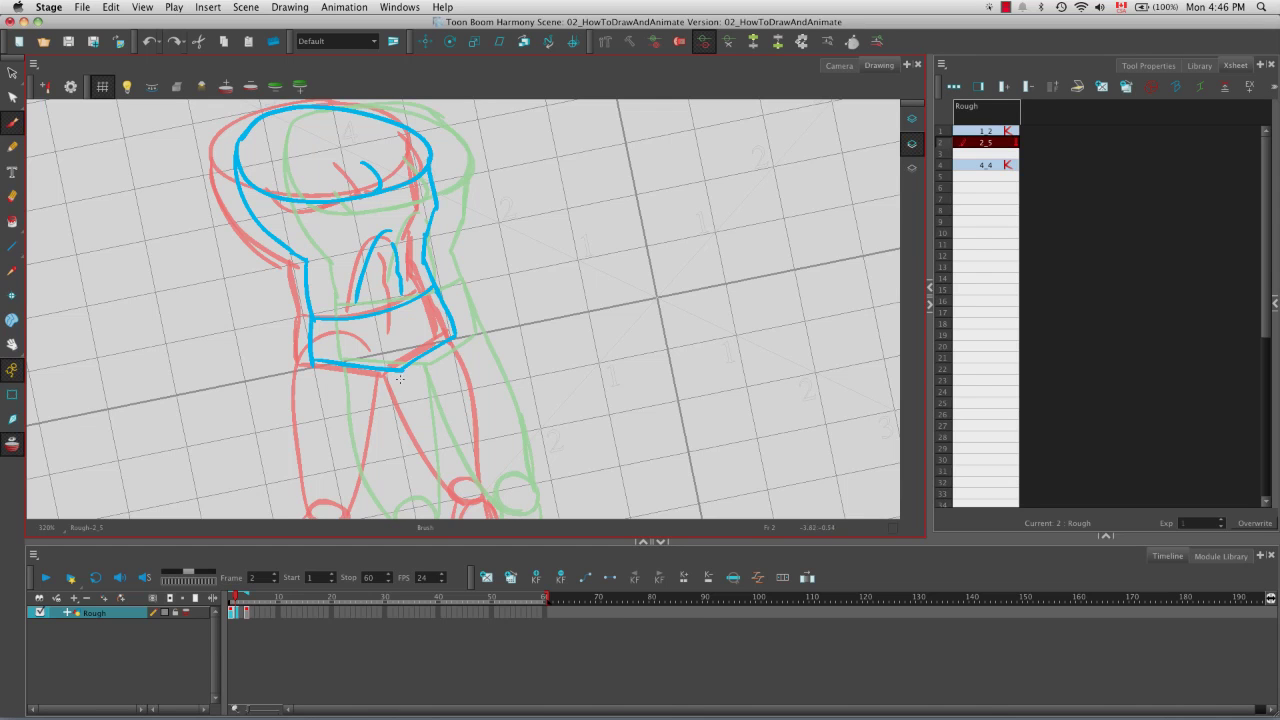
# Draw the thigh, knee circle and calf of the frame 2 figure's rear leg.
pyautogui.press('space')
pyautogui.moveTo(376, 446); pyautogui.dragTo(400, 286)
pyautogui.keyDown('alt'); pyautogui.keyDown('super'); pyautogui.moveTo(512, 290); pyautogui.dragTo(488, 354); pyautogui.keyUp('super'); pyautogui.keyUp('alt')
pyautogui.press('space')
pyautogui.moveTo(388, 252)
pyautogui.mouseDown()
pyautogui.moveTo(300, 303)
pyautogui.moveTo(288, 293)
pyautogui.moveTo(437, 231)
pyautogui.mouseUp()
pyautogui.keyDown('alt'); pyautogui.keyDown('super'); pyautogui.moveTo(437, 231); pyautogui.dragTo(489, 387); pyautogui.keyUp('super'); pyautogui.keyUp('alt')
pyautogui.moveTo(467, 311); pyautogui.dragTo(632, 291)
pyautogui.moveTo(632, 298)
pyautogui.keyDown('alt'); pyautogui.keyDown('super'); pyautogui.mouseDown()
pyautogui.moveTo(624, 352)
pyautogui.moveTo(308, 345)
pyautogui.moveTo(496, 248)
pyautogui.moveTo(496, 276)
pyautogui.moveTo(371, 312)
pyautogui.mouseUp(); pyautogui.keyUp('super'); pyautogui.keyUp('alt')
pyautogui.press('space')
pyautogui.moveTo(467, 245)
pyautogui.mouseDown()
pyautogui.moveTo(375, 290)
pyautogui.moveTo(569, 277)
pyautogui.moveTo(465, 302)
pyautogui.mouseUp()
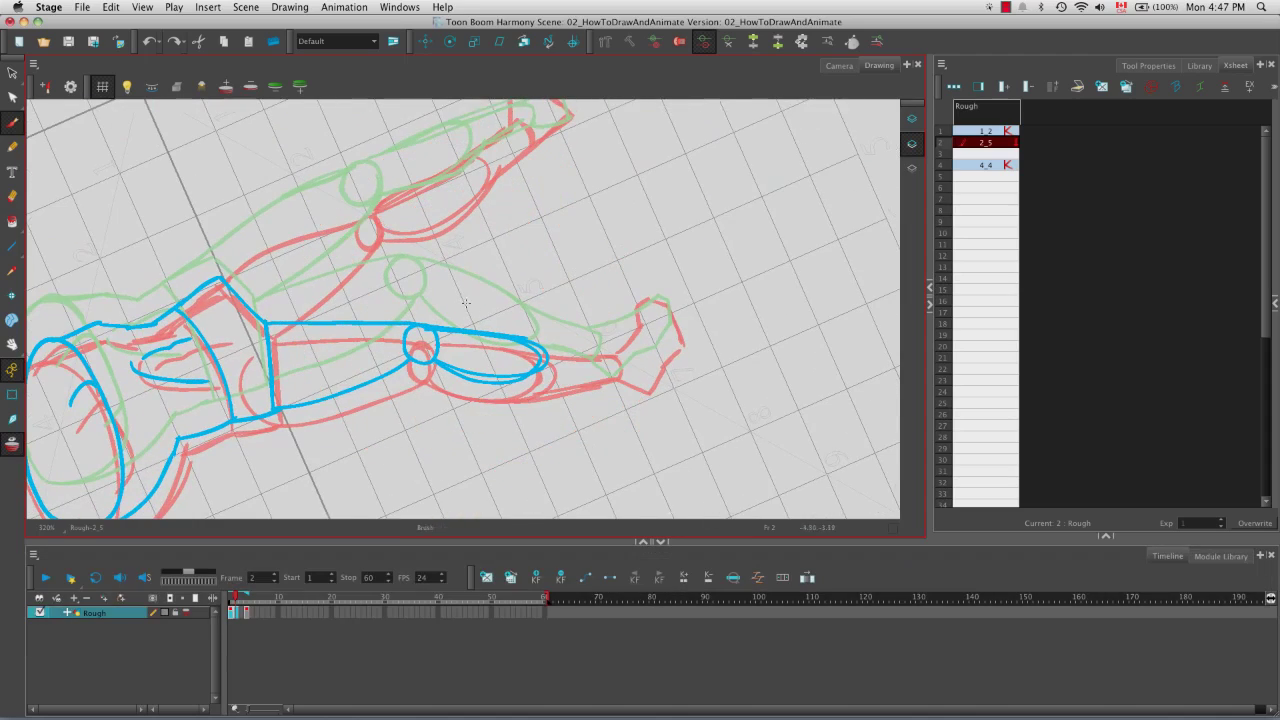
pyautogui.moveTo(549, 339)
pyautogui.mouseDown()
pyautogui.moveTo(610, 362)
pyautogui.moveTo(545, 370)
pyautogui.moveTo(445, 333)
pyautogui.mouseUp()
# Draw the rear leg's shin and foot, plus the front leg's inner thigh line and knee circle, on the frame 2 figure.
pyautogui.moveTo(430, 255)
pyautogui.mouseDown()
pyautogui.moveTo(434, 337)
pyautogui.moveTo(404, 371)
pyautogui.moveTo(466, 408)
pyautogui.mouseUp()
pyautogui.moveTo(446, 342); pyautogui.dragTo(480, 397)
pyautogui.press('space')
pyautogui.moveTo(597, 280)
pyautogui.mouseDown()
pyautogui.moveTo(488, 310)
pyautogui.moveTo(466, 342)
pyautogui.moveTo(480, 306)
pyautogui.moveTo(414, 314)
pyautogui.mouseUp()
pyautogui.press('space')
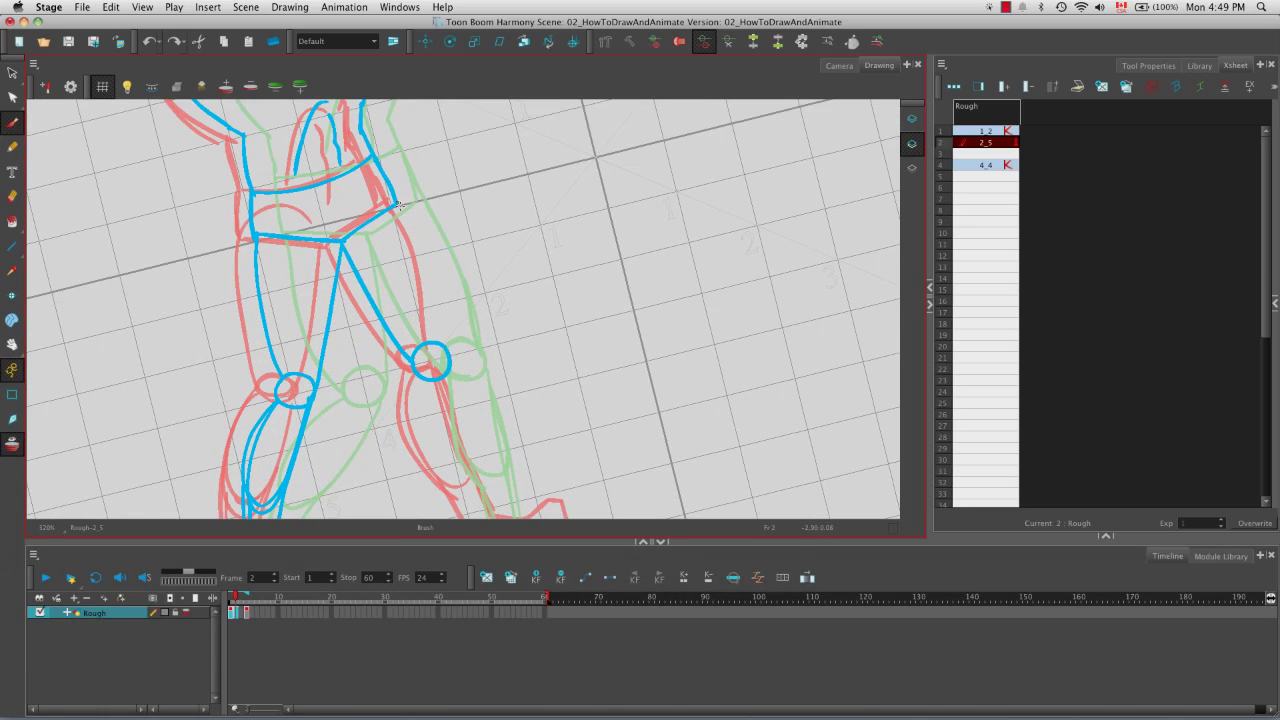
# Complete the frame 2 figure's front leg with the outer thigh line, calf, shin and foot, following the onion-skinned poses.
pyautogui.press('space')
pyautogui.moveTo(417, 376)
pyautogui.mouseDown()
pyautogui.moveTo(322, 226)
pyautogui.moveTo(380, 326)
pyautogui.mouseUp()
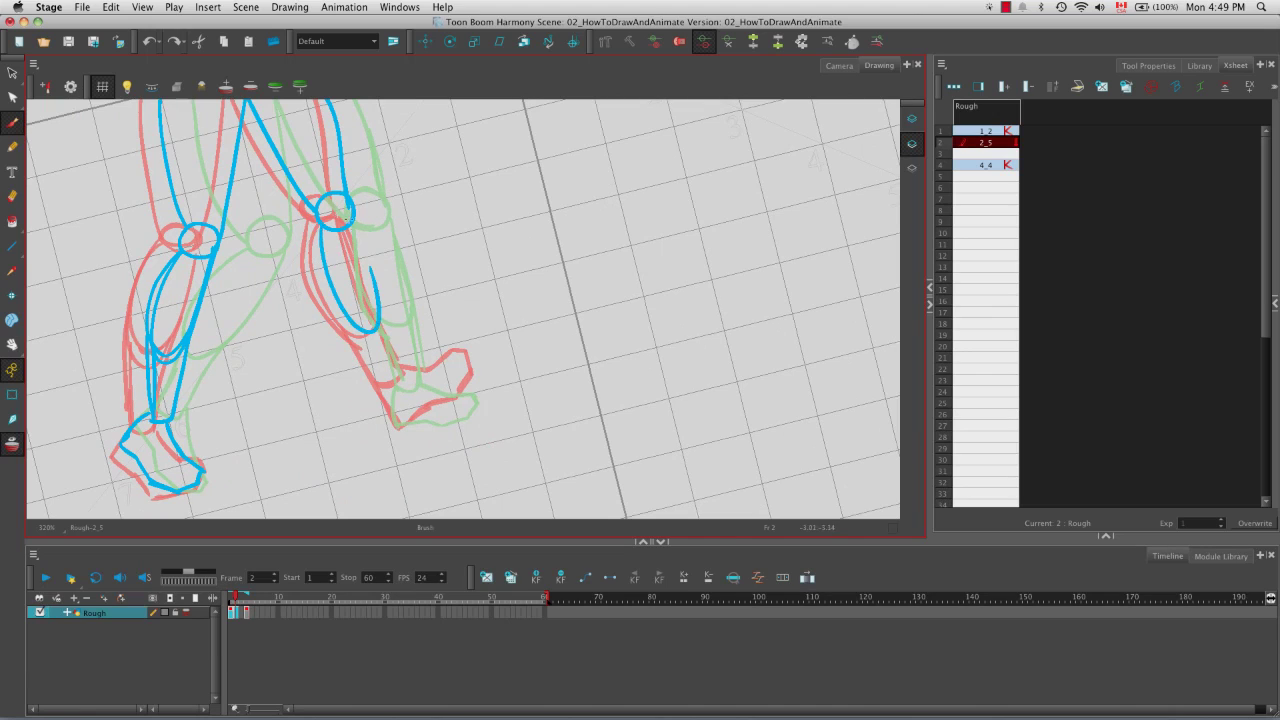
pyautogui.moveTo(352, 218)
pyautogui.mouseDown()
pyautogui.moveTo(394, 384)
pyautogui.moveTo(408, 372)
pyautogui.moveTo(384, 300)
pyautogui.mouseUp()
pyautogui.press('space')
pyautogui.moveTo(415, 410)
pyautogui.mouseDown()
pyautogui.moveTo(405, 366)
pyautogui.moveTo(390, 382)
pyautogui.moveTo(466, 350)
pyautogui.mouseUp()
pyautogui.moveTo(400, 326)
pyautogui.mouseDown()
pyautogui.moveTo(458, 328)
pyautogui.moveTo(467, 351)
pyautogui.mouseUp()
pyautogui.press('space')
pyautogui.moveTo(466, 294); pyautogui.dragTo(489, 342)
pyautogui.press('1')
pyautogui.press('1')
pyautogui.hotkey('shift', 'm')
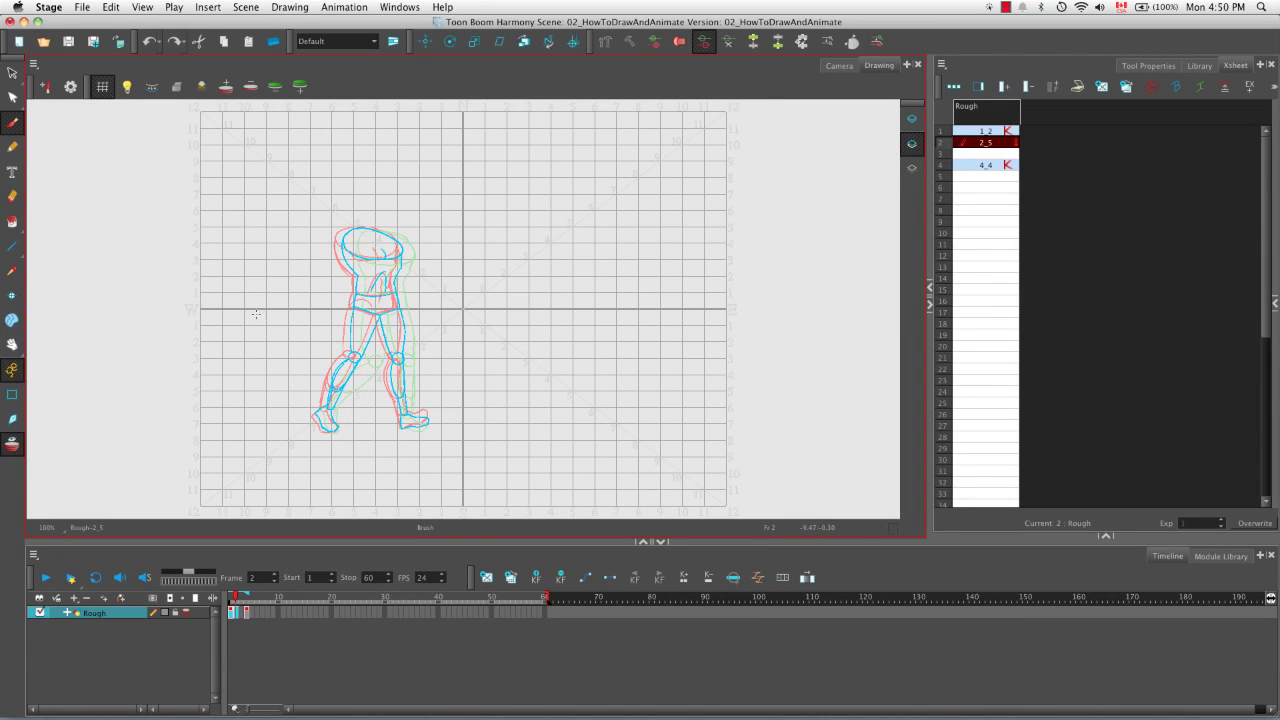
# Turn off the onion skin and go back to frame 1.
pyautogui.hotkey('alt', 'o')
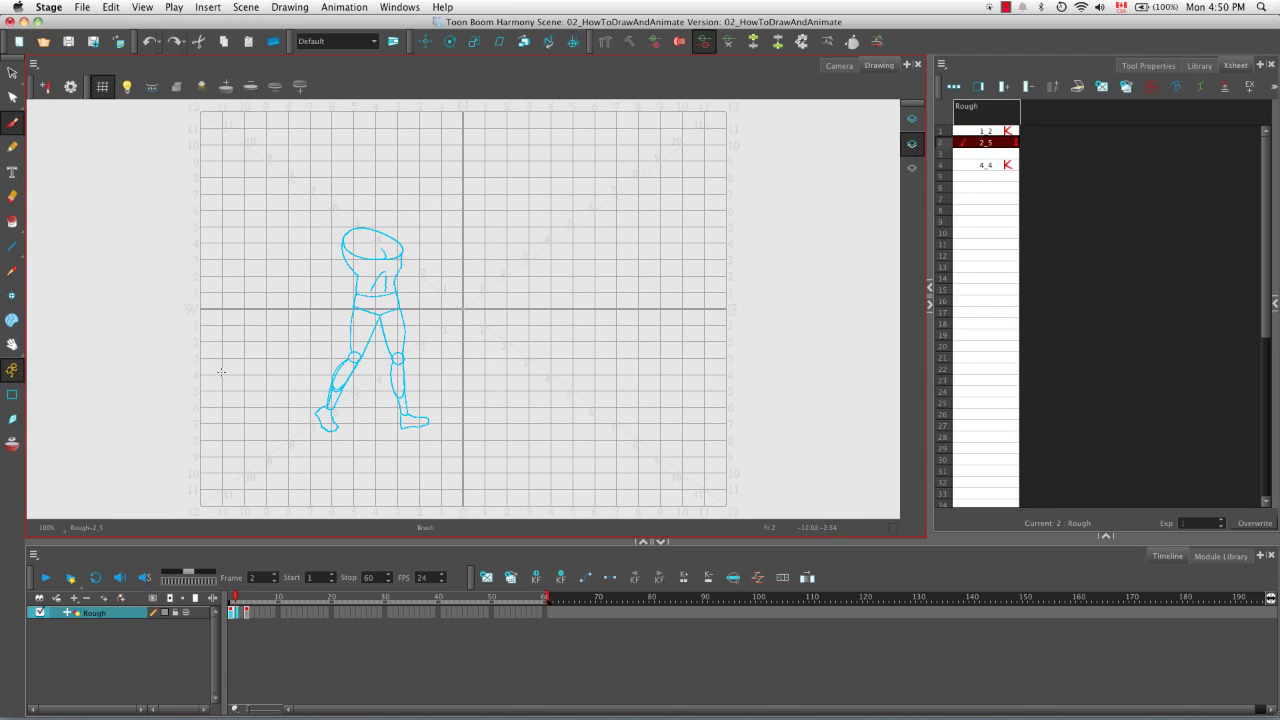
pyautogui.hotkey('alt', 'o')
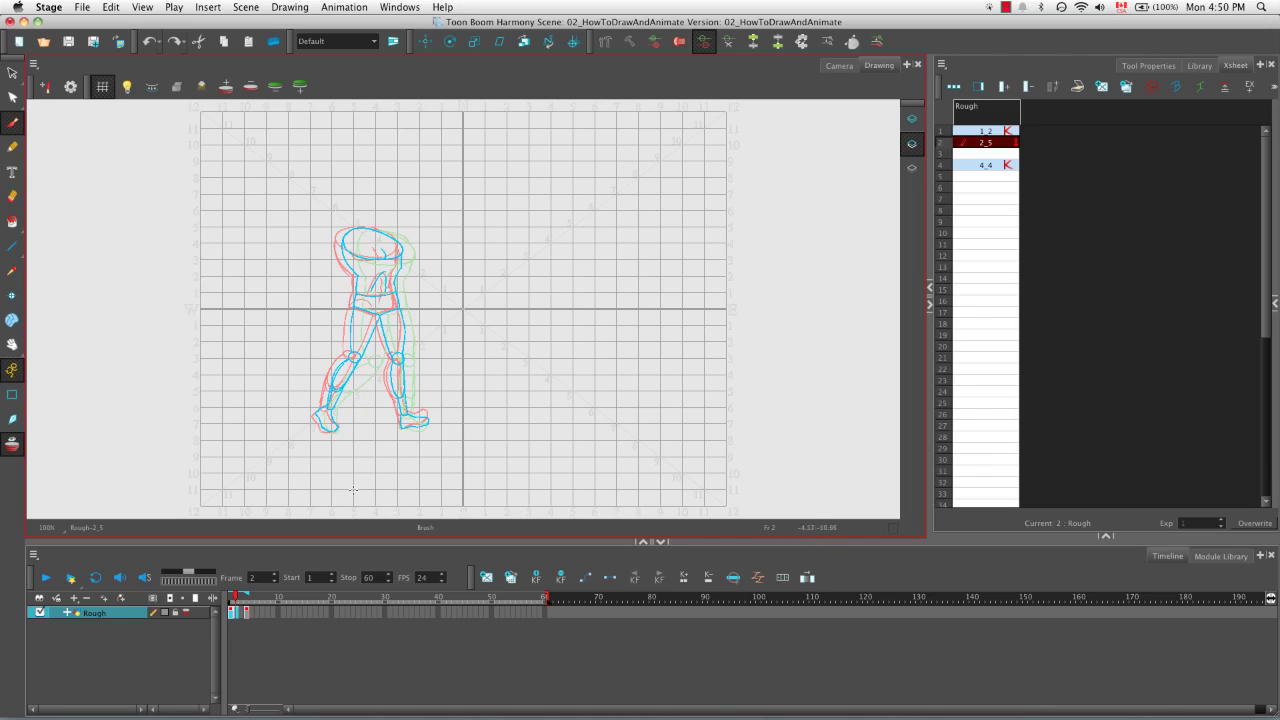
pyautogui.click(233, 600)
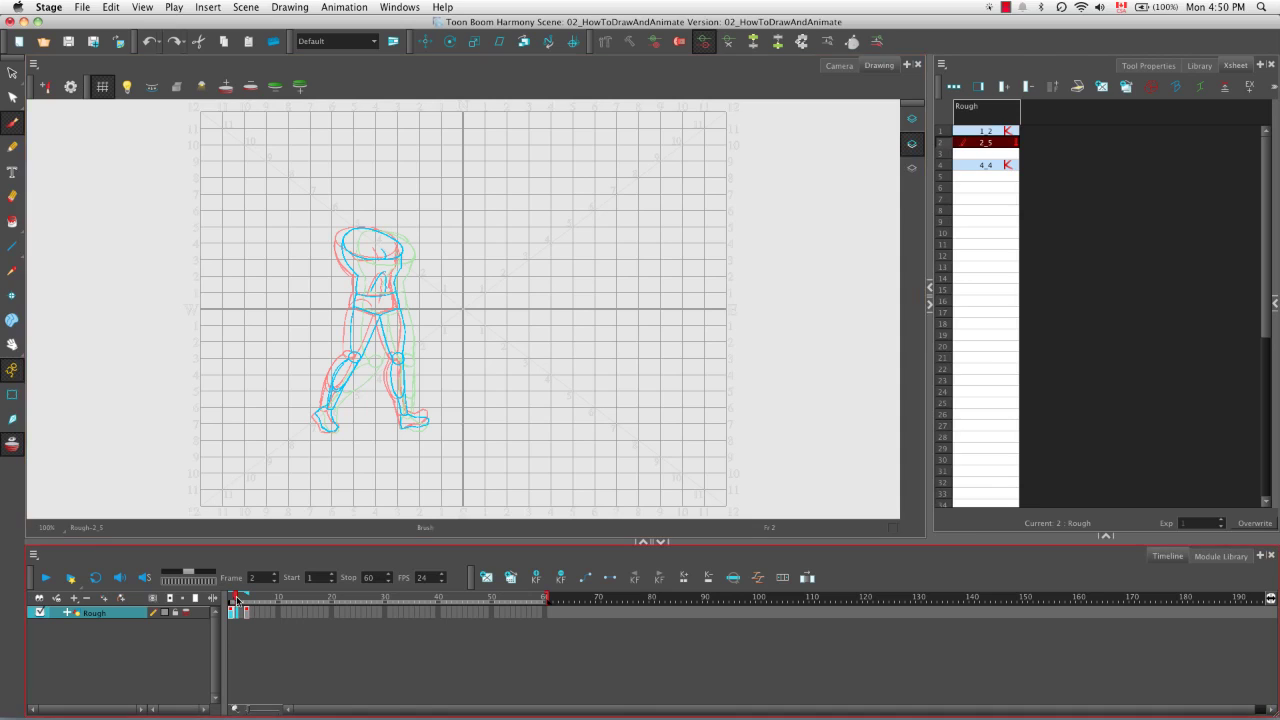
pyautogui.moveTo(233, 600); pyautogui.dragTo(231, 601)
pyautogui.click(15, 447)
# Flip back and forth between the rough drawings at frames 1 and 2 to check the motion.
pyautogui.moveTo(231, 600); pyautogui.dragTo(243, 609)
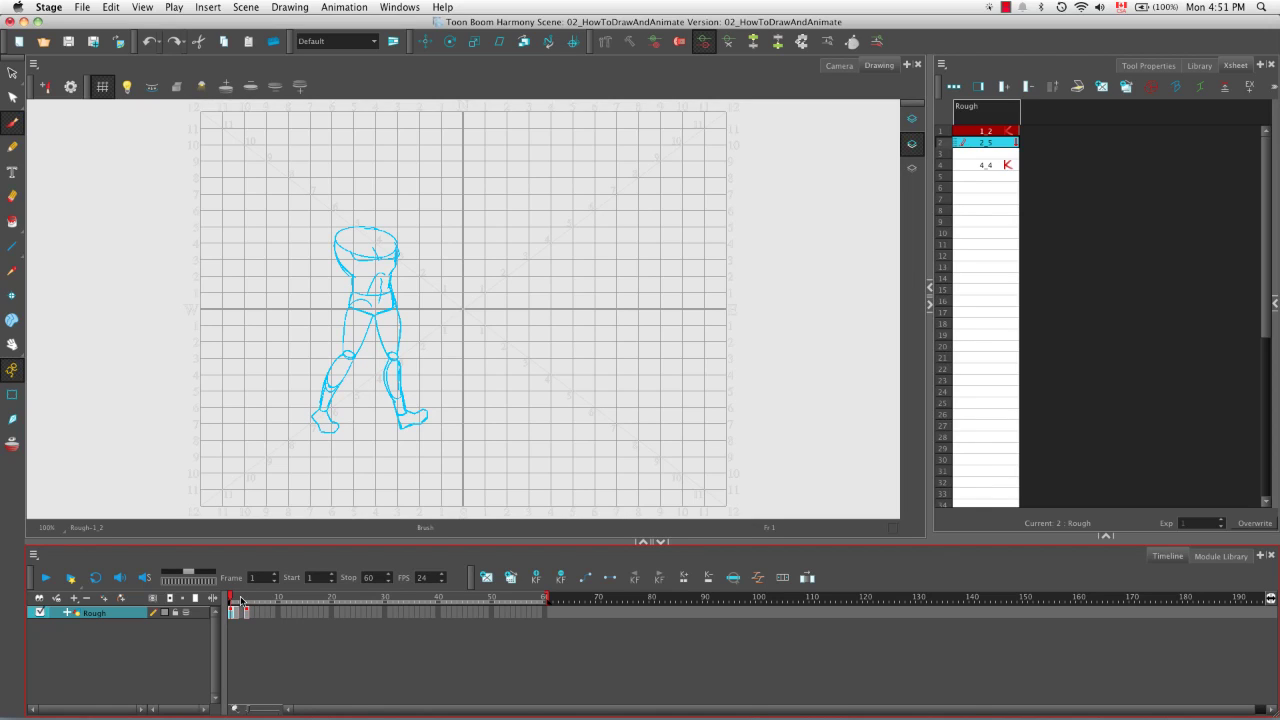
pyautogui.moveTo(243, 600); pyautogui.dragTo(247, 598)
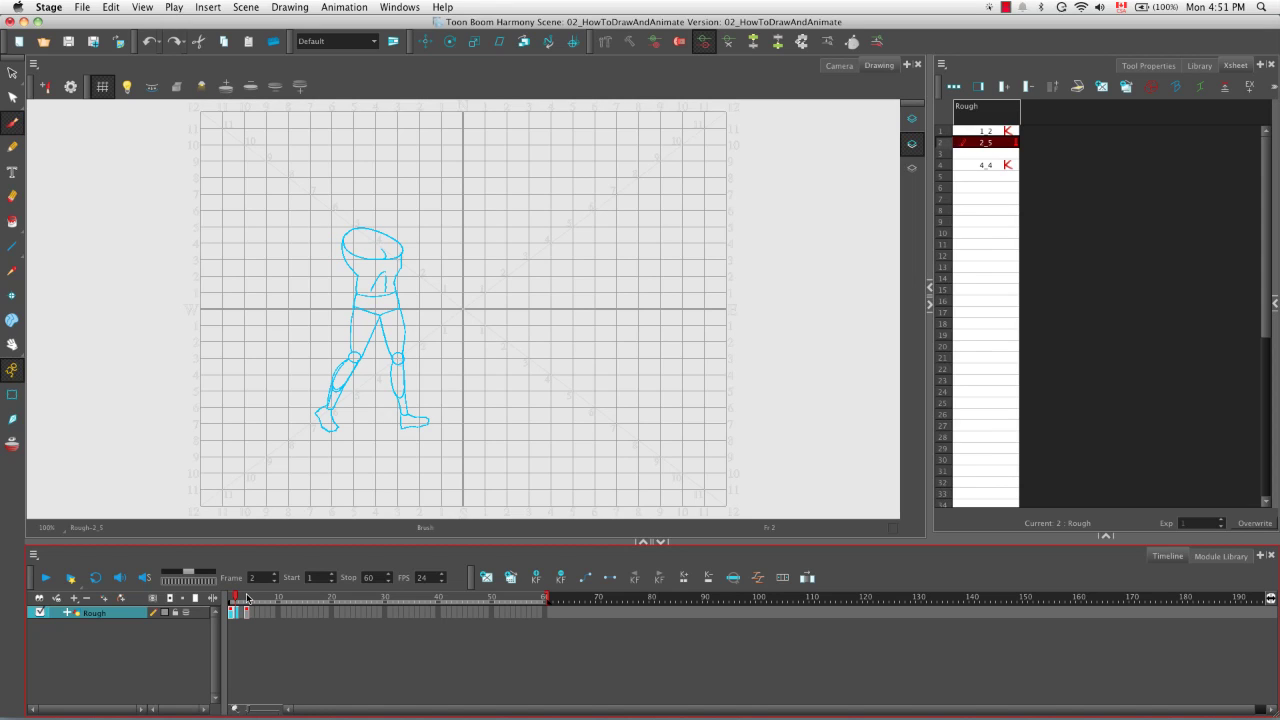
pyautogui.press('f')
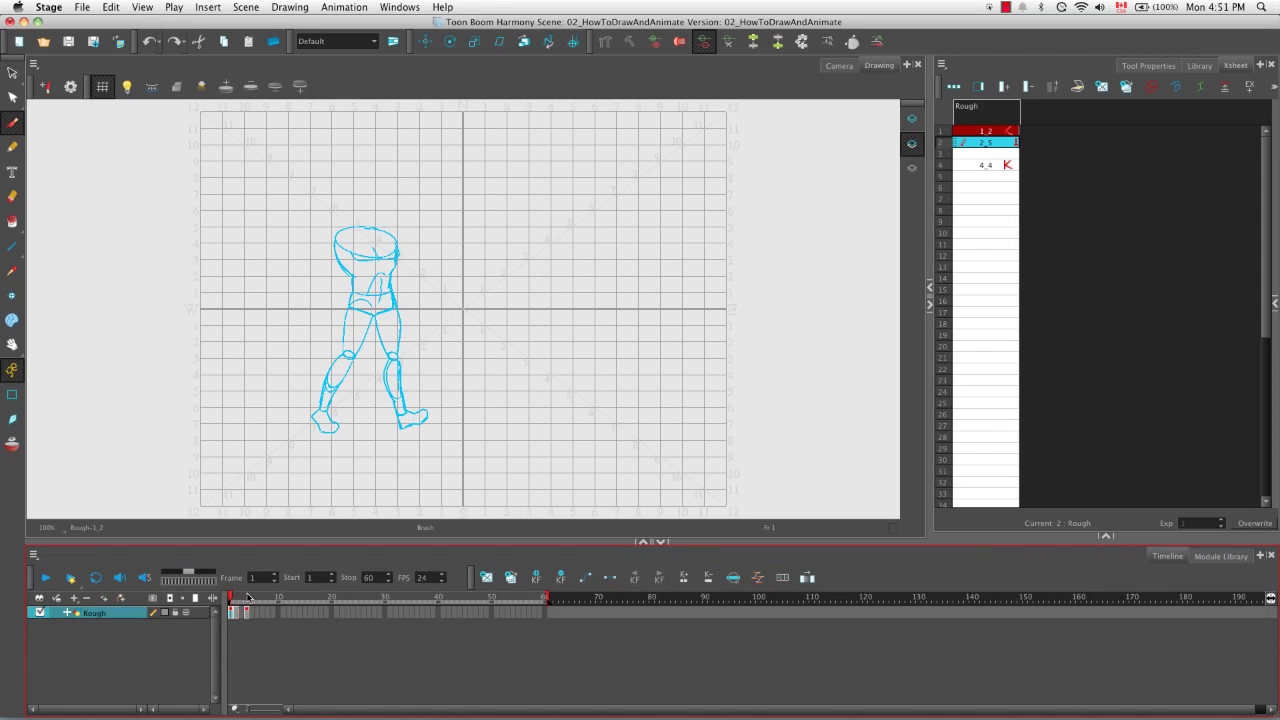
pyautogui.press('g')
pyautogui.press('f')
pyautogui.press('g')
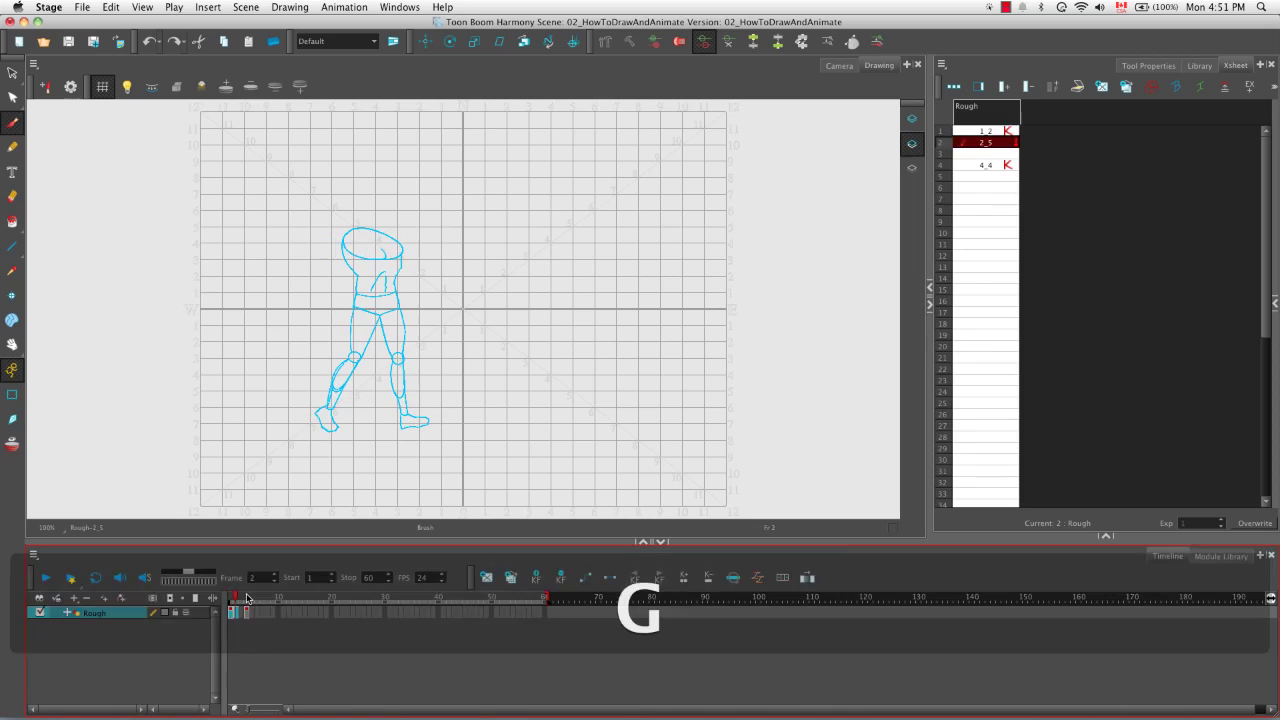
pyautogui.press('f')
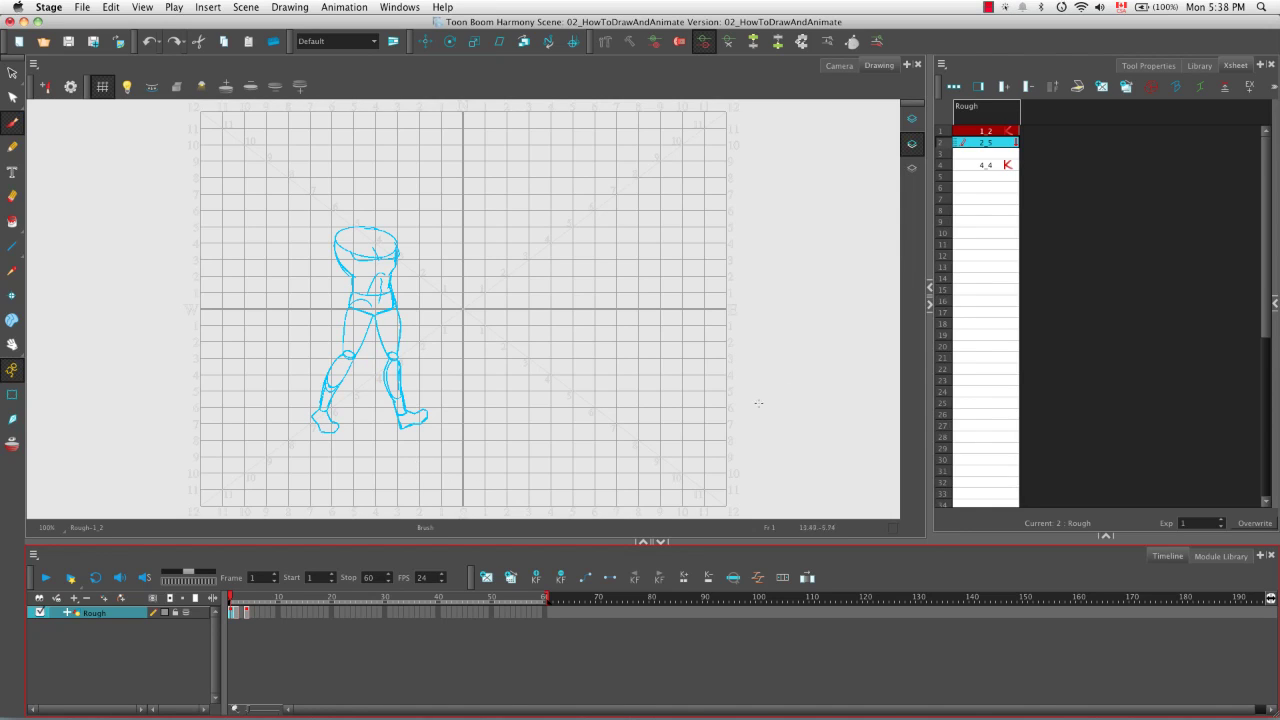
# Mark the frame 2 drawing of the Rough layer as an In-between Drawing.
pyautogui.click(1006, 142)
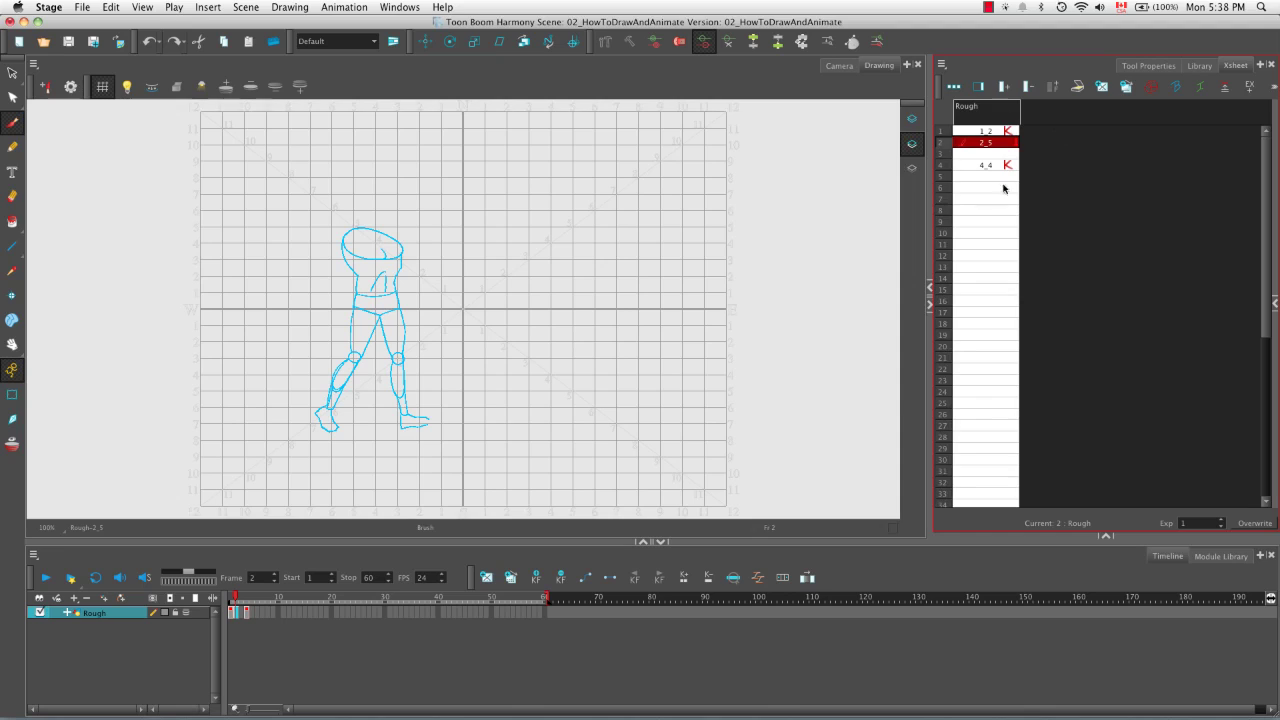
pyautogui.click(942, 66)
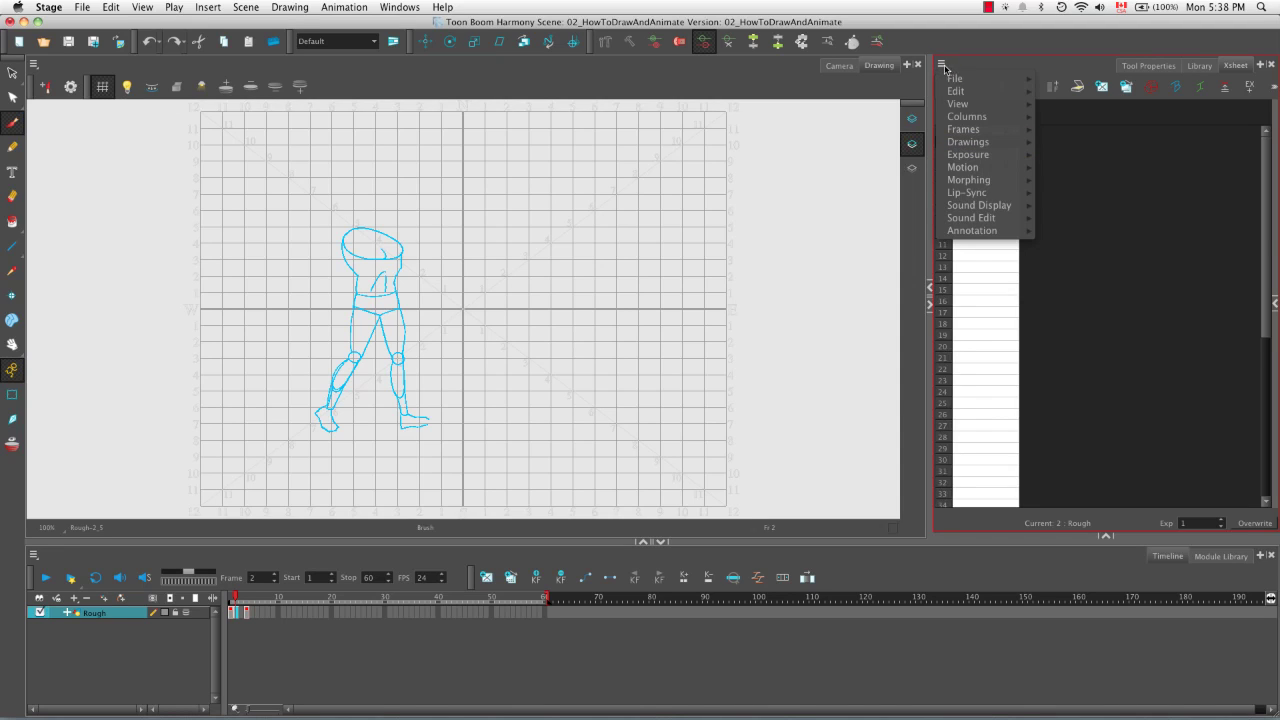
pyautogui.moveTo(946, 143)
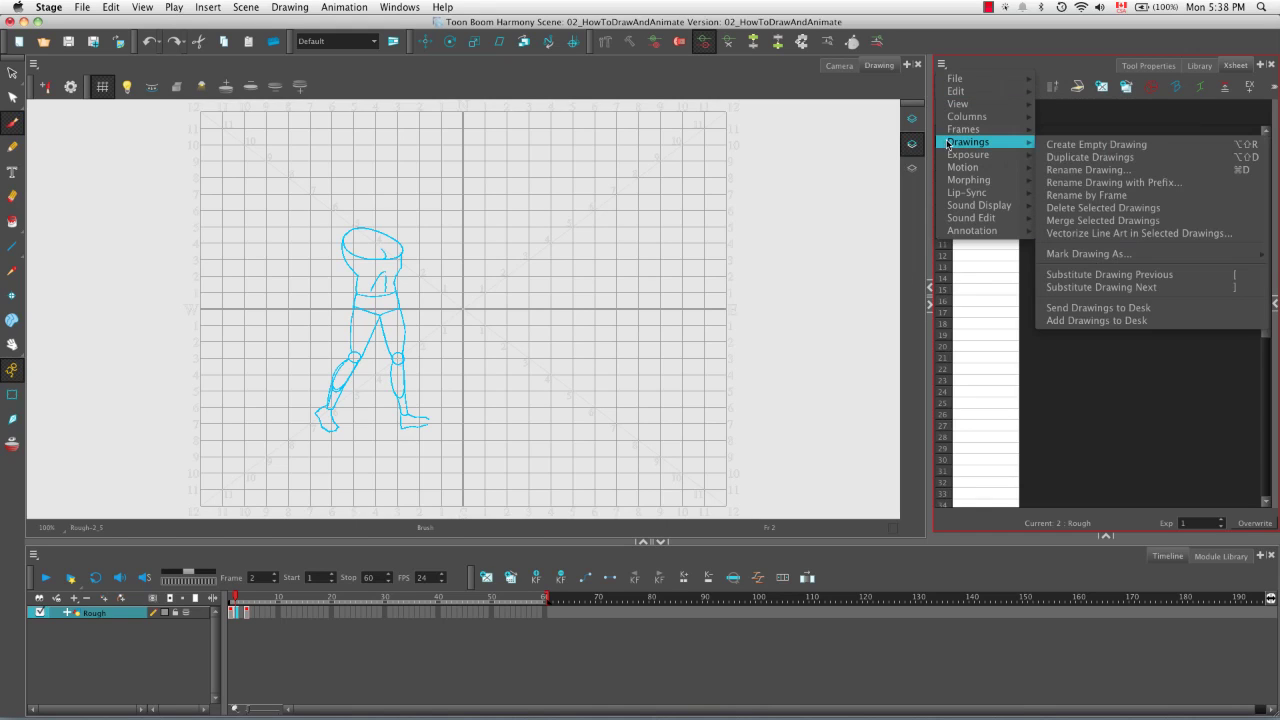
pyautogui.moveTo(1120, 256)
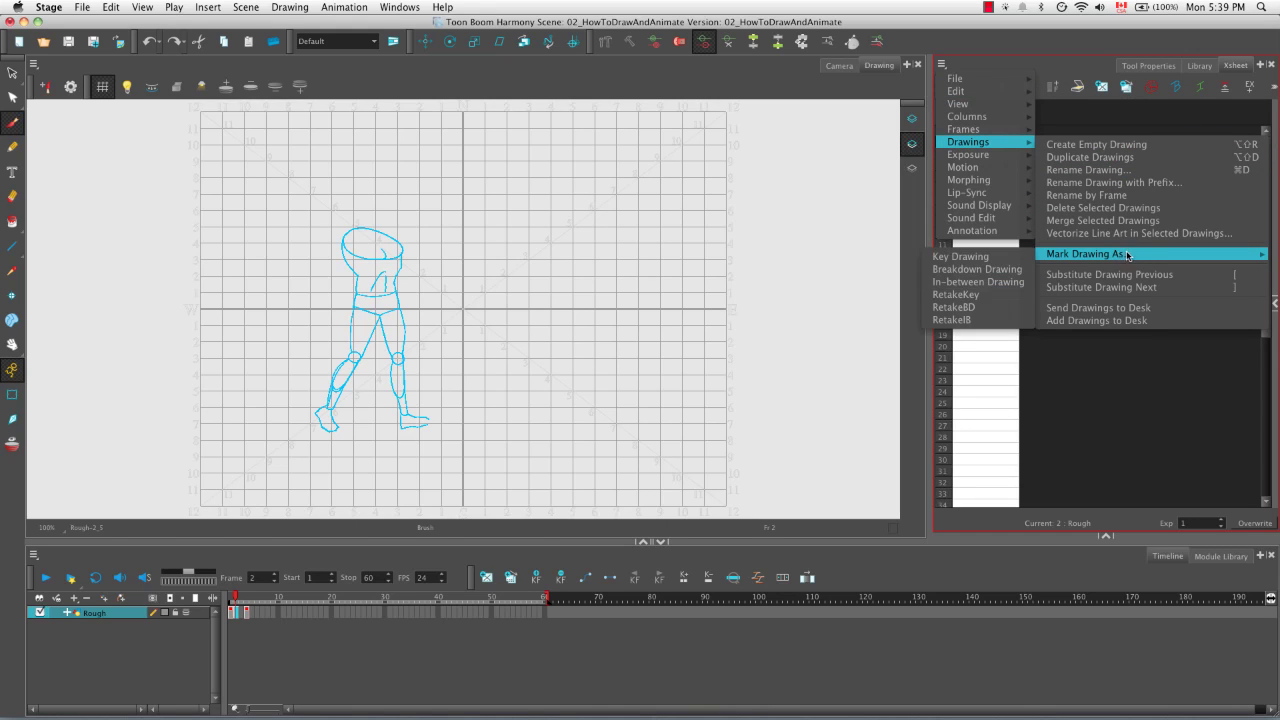
pyautogui.click(1018, 285)
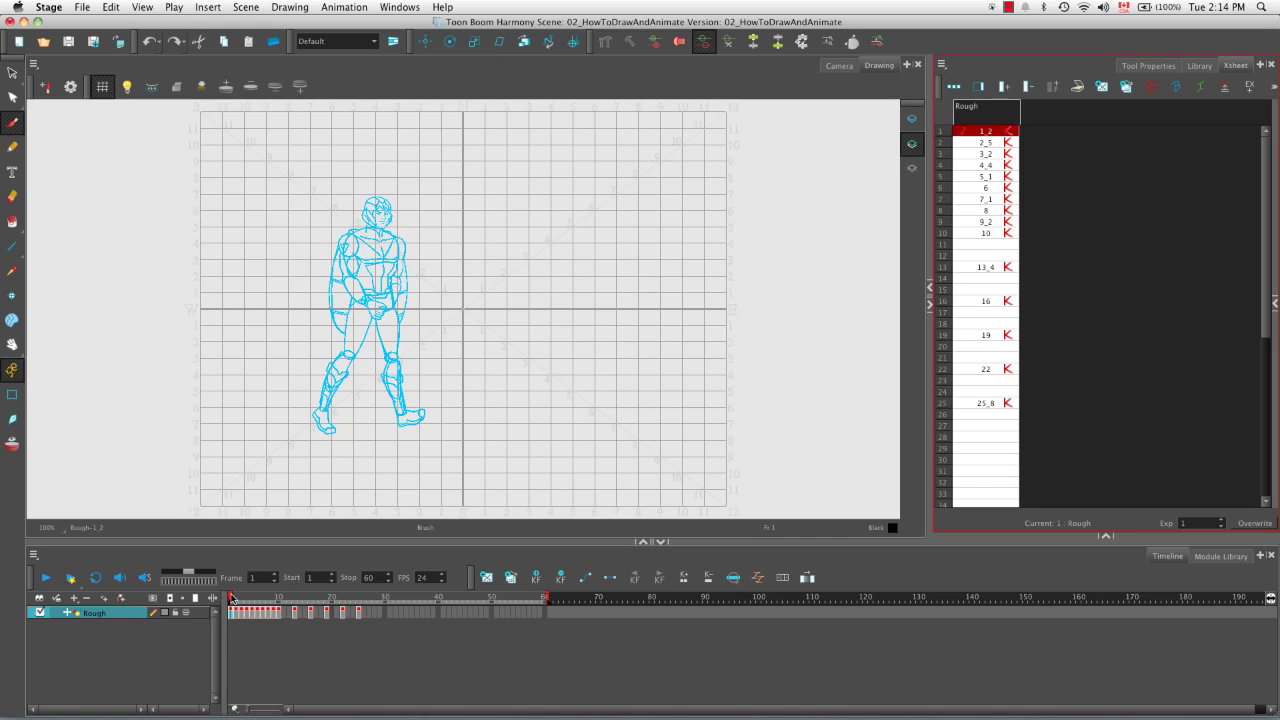
# Scrub through the rough drawings from frame 1 to frame 10 and return to frame 1.
pyautogui.moveTo(232, 597); pyautogui.dragTo(236, 597)
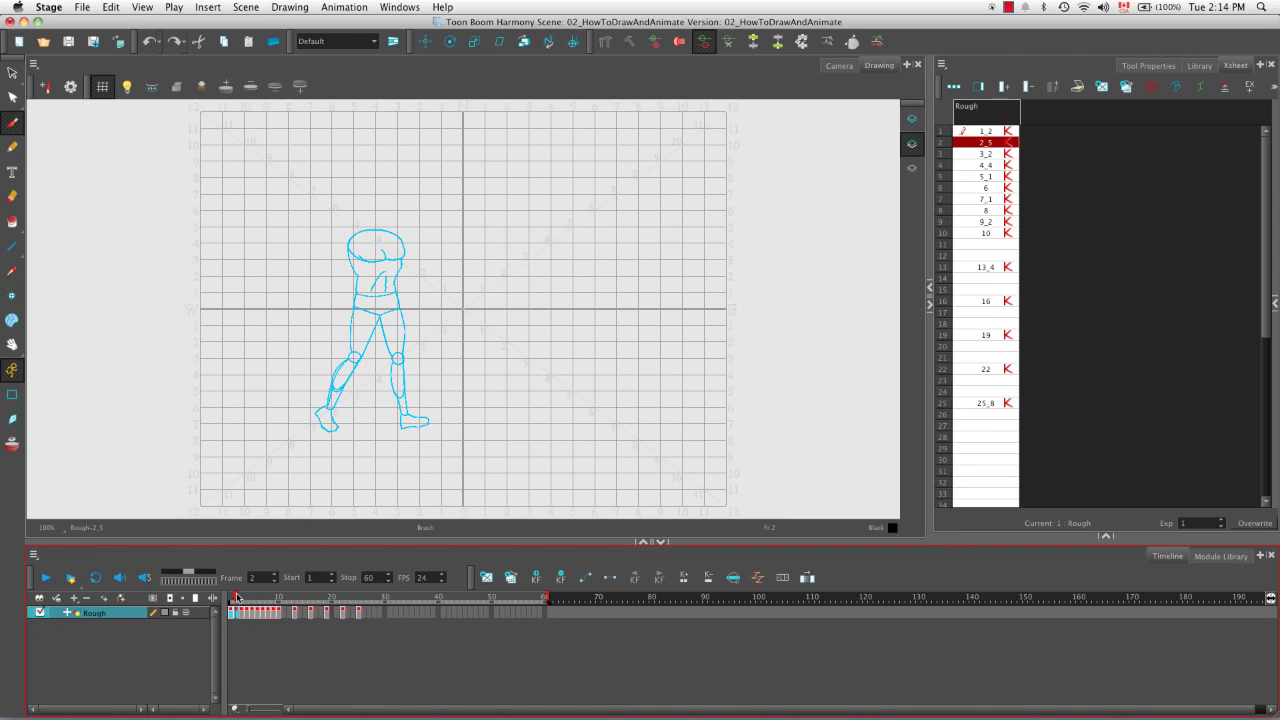
pyautogui.moveTo(236, 598); pyautogui.dragTo(246, 598)
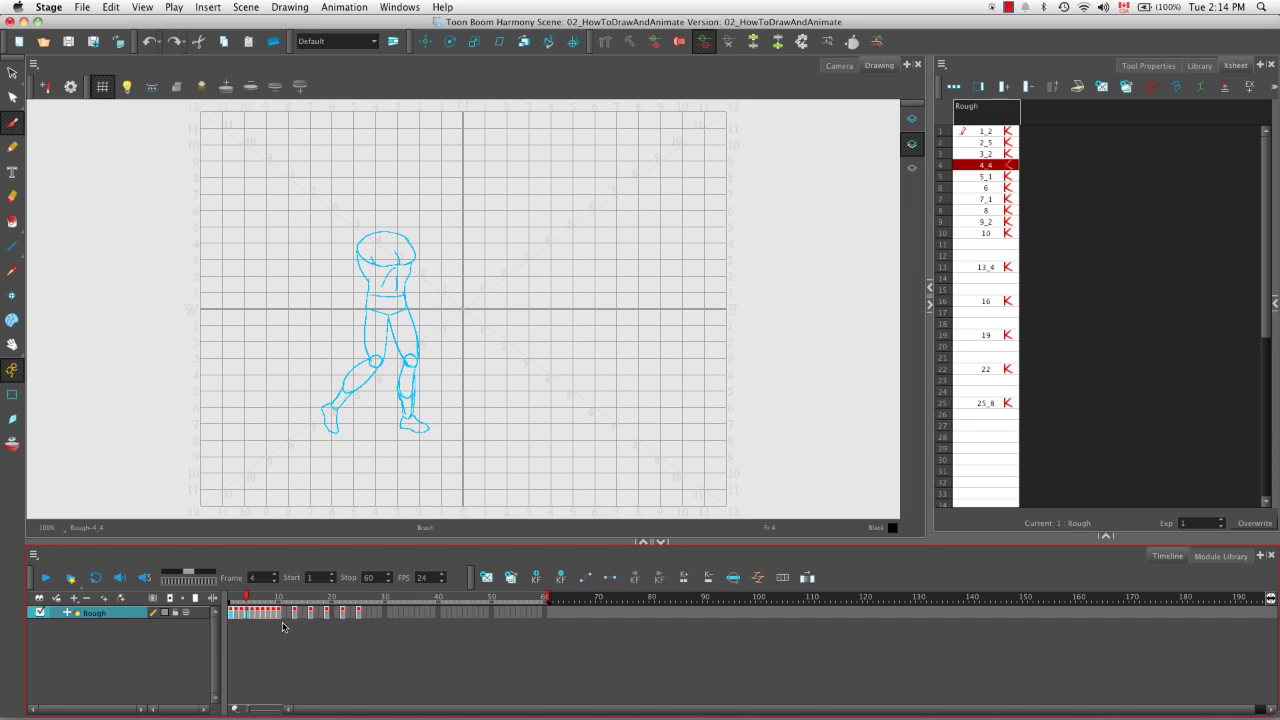
pyautogui.moveTo(246, 598)
pyautogui.mouseDown()
pyautogui.moveTo(234, 598)
pyautogui.moveTo(284, 598)
pyautogui.moveTo(232, 598)
pyautogui.moveTo(279, 598)
pyautogui.mouseUp()
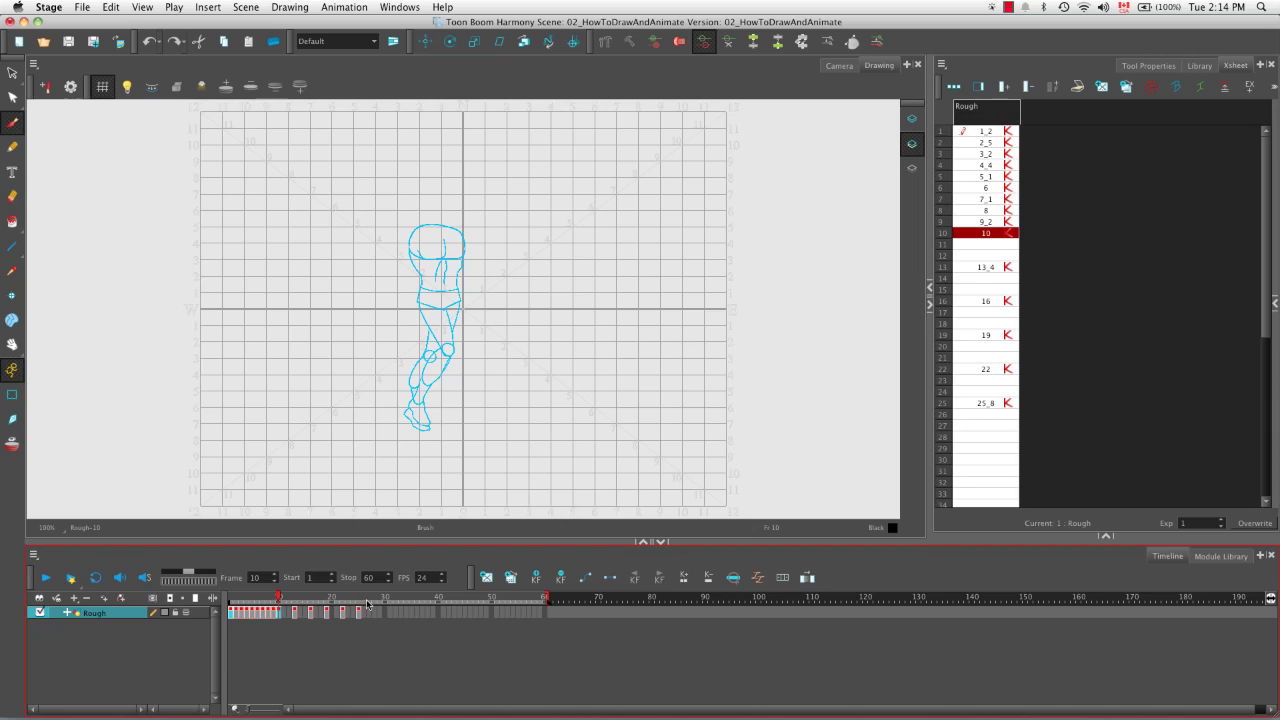
pyautogui.moveTo(280, 598)
pyautogui.mouseDown()
pyautogui.moveTo(358, 601)
pyautogui.moveTo(279, 598)
pyautogui.mouseUp()
pyautogui.moveTo(279, 598); pyautogui.dragTo(227, 598)
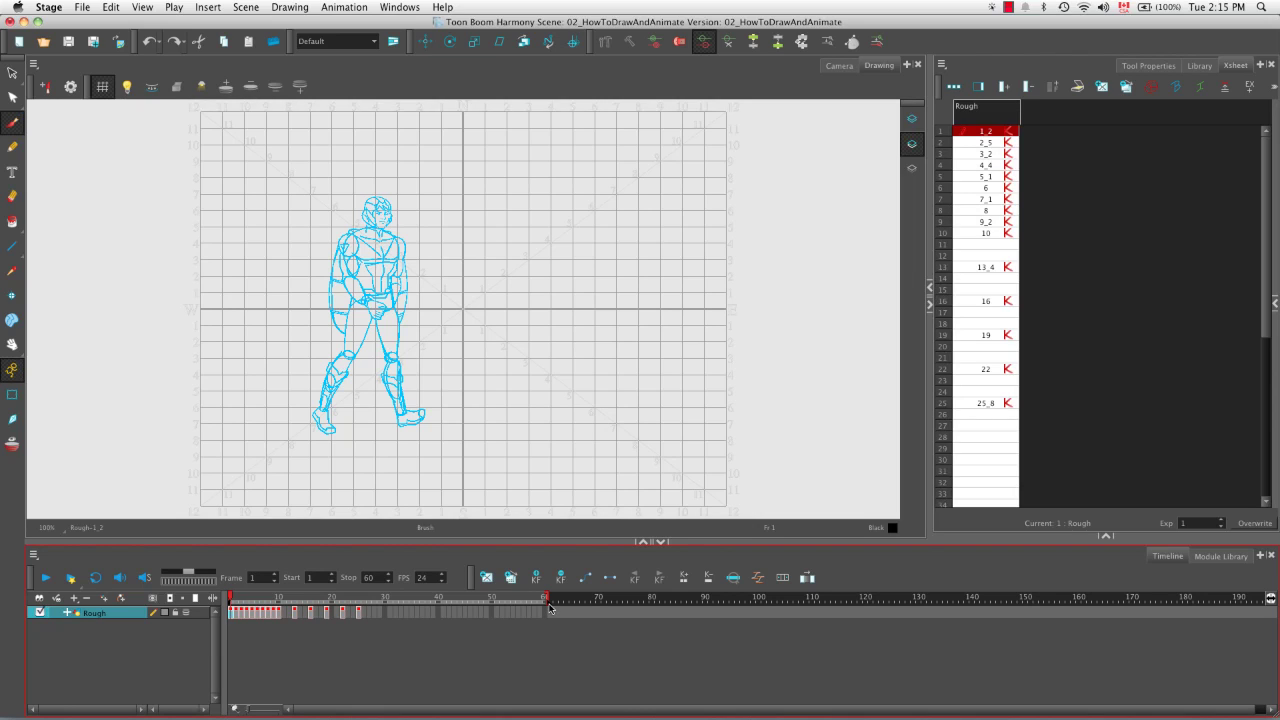
# Set the playback range to stop at frame 10.
pyautogui.moveTo(526, 593); pyautogui.dragTo(517, 607)
pyautogui.moveTo(436, 611); pyautogui.dragTo(281, 606)
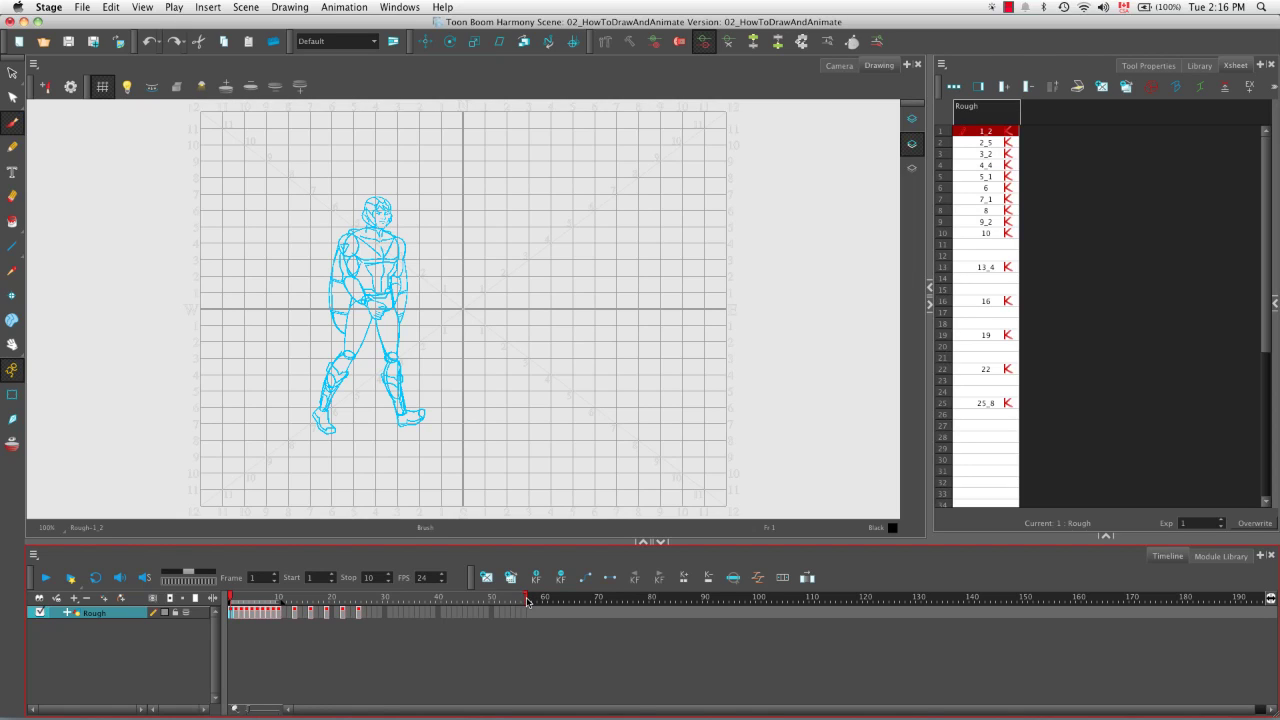
pyautogui.moveTo(528, 598)
pyautogui.mouseDown()
pyautogui.moveTo(551, 598)
pyautogui.moveTo(516, 600)
pyautogui.mouseUp()
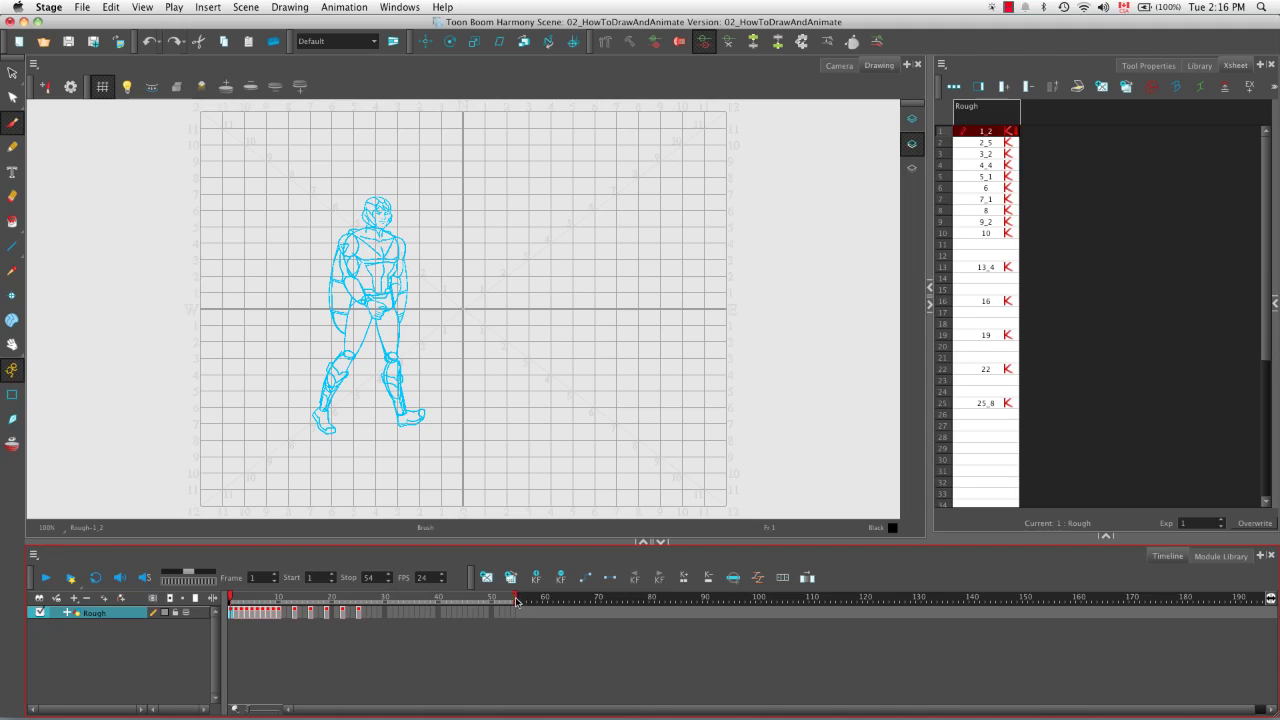
pyautogui.moveTo(548, 600); pyautogui.dragTo(281, 601)
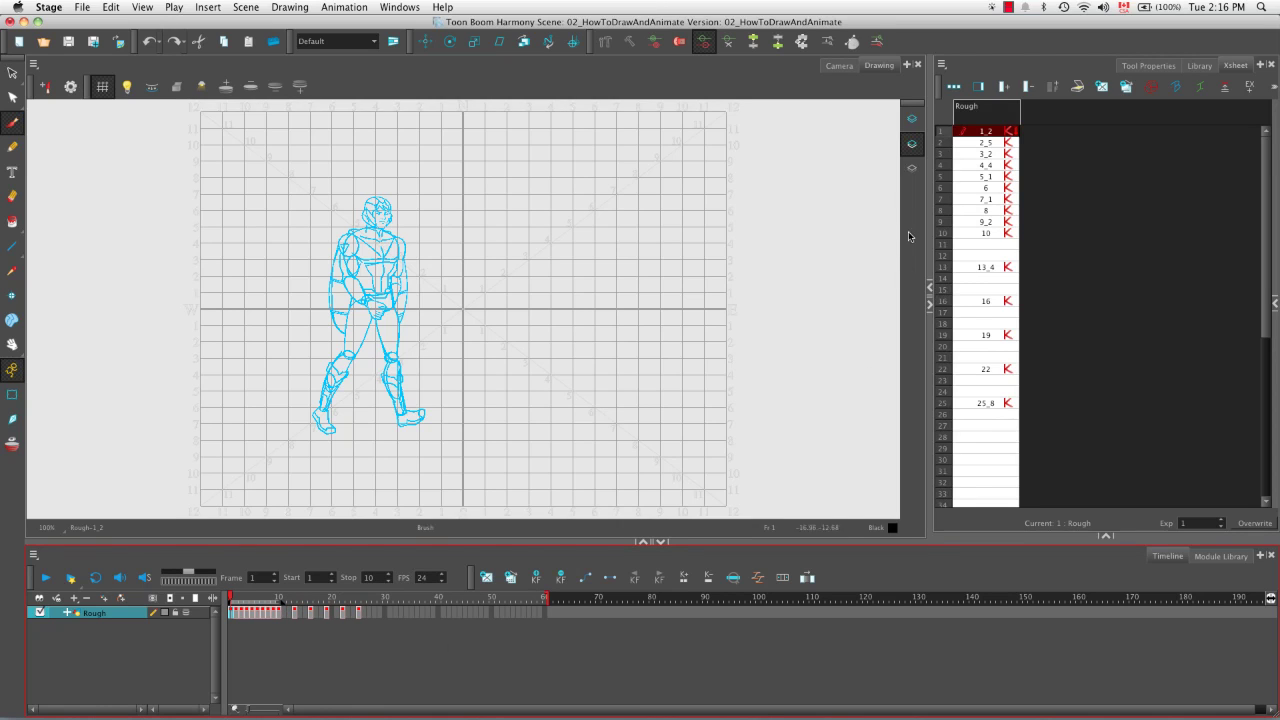
# Hide the grid in the Camera view and play the rough animation up to frame 10, once and in a loop.
pyautogui.click(839, 66)
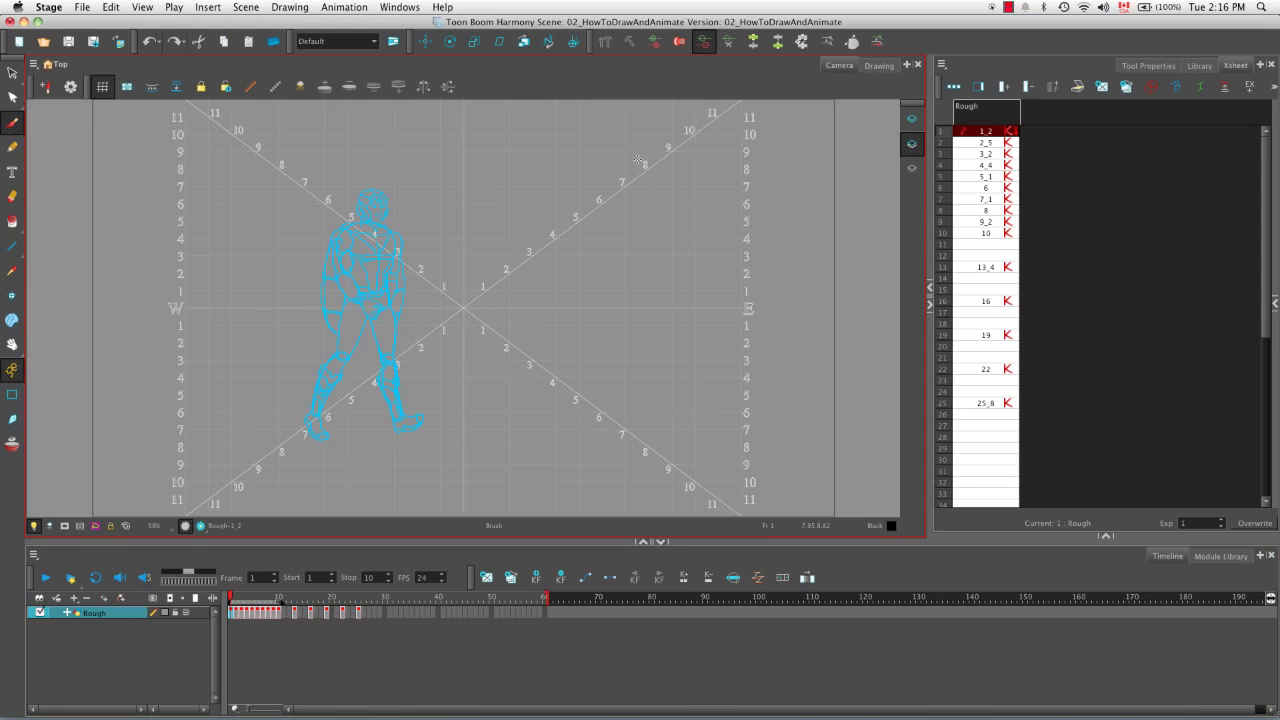
pyautogui.click(103, 87)
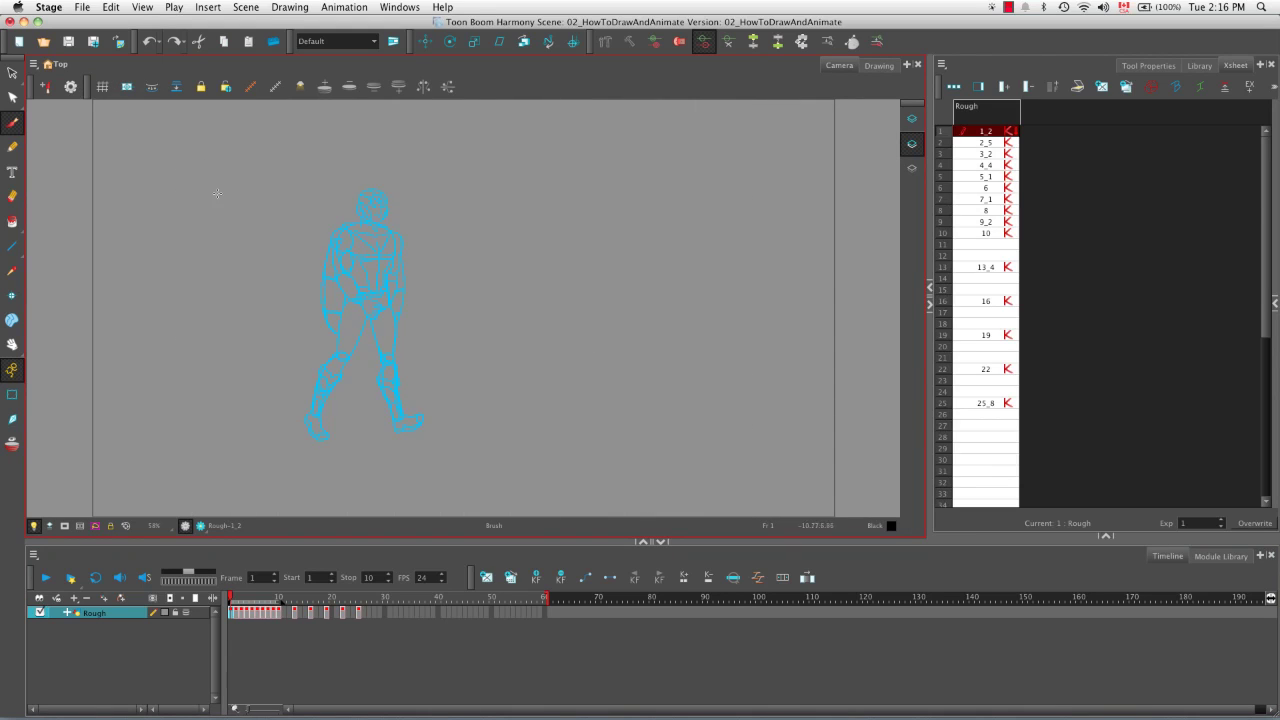
pyautogui.click(47, 579)
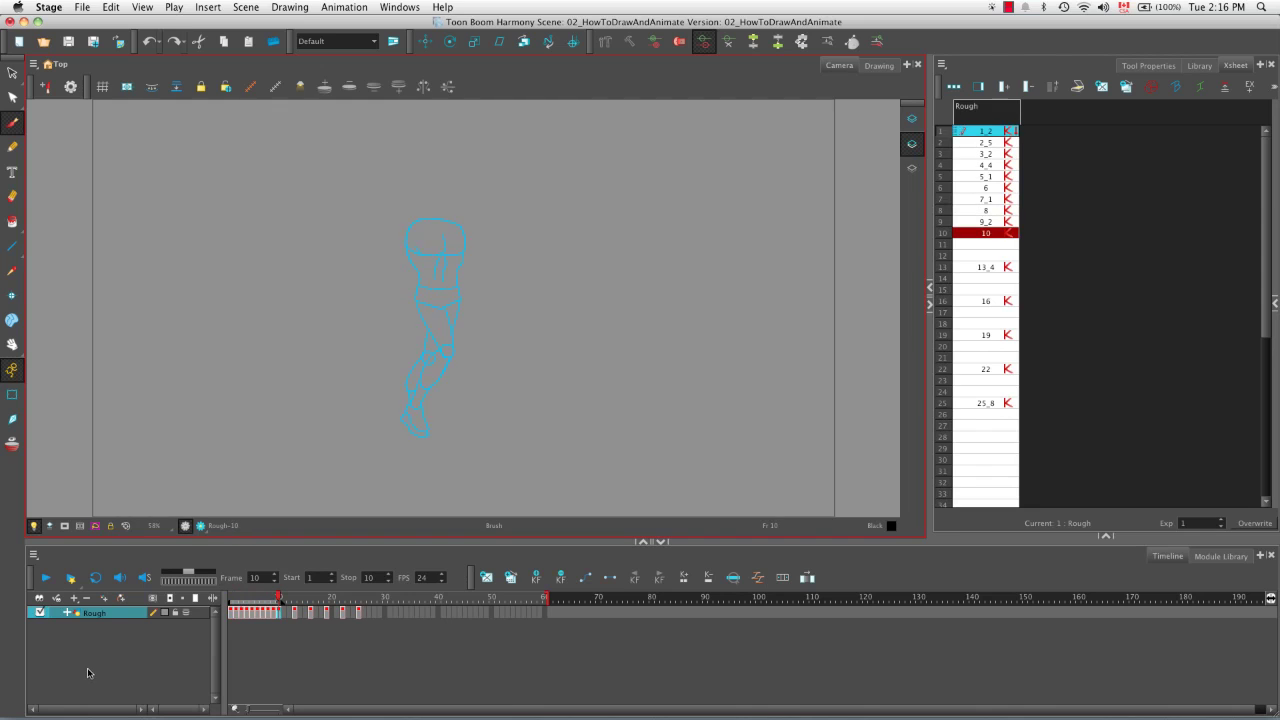
pyautogui.click(40, 584)
pyautogui.click(94, 579)
pyautogui.click(45, 578)
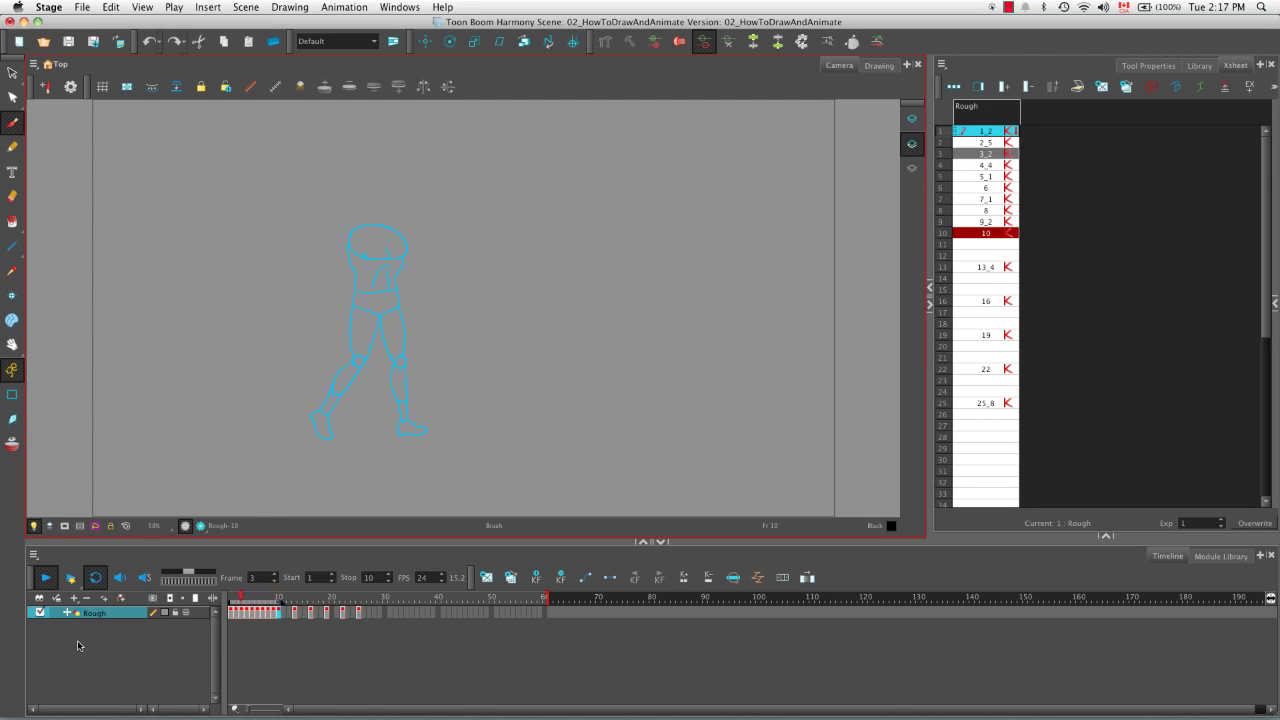
pyautogui.click(47, 578)
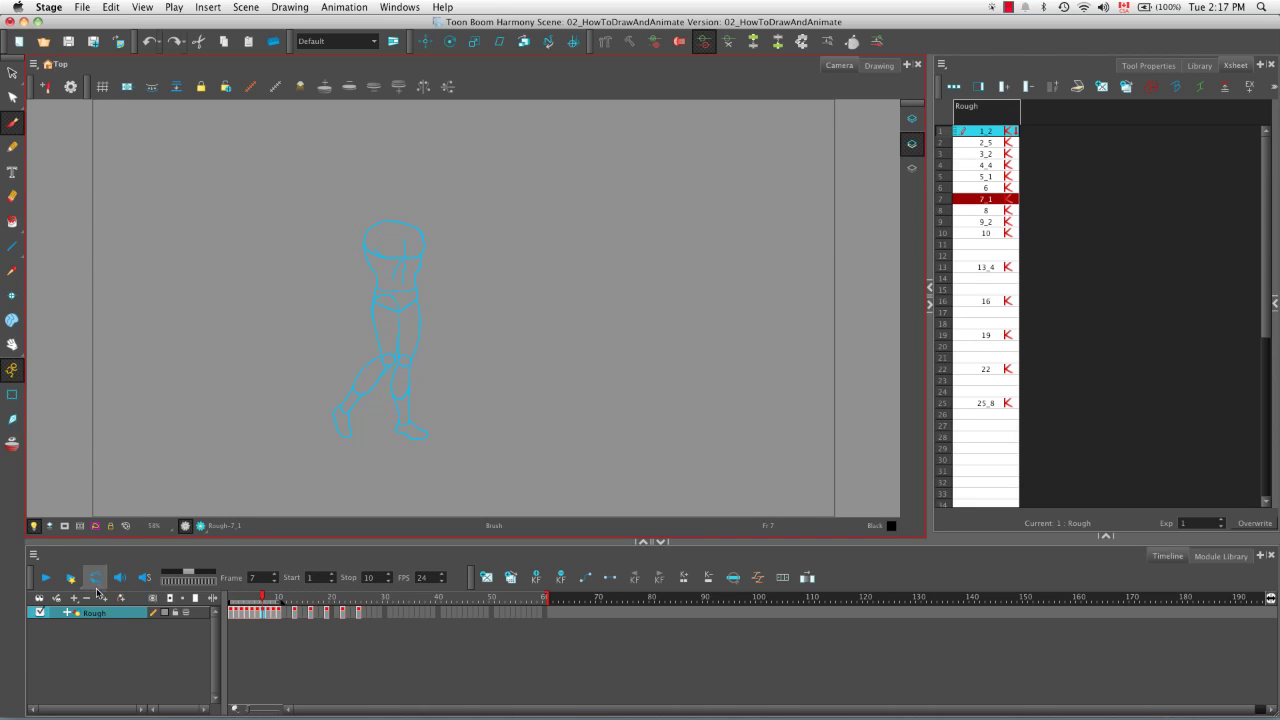
# Return to the Drawing view, show the grid again and go to frame 1.
pyautogui.click(878, 66)
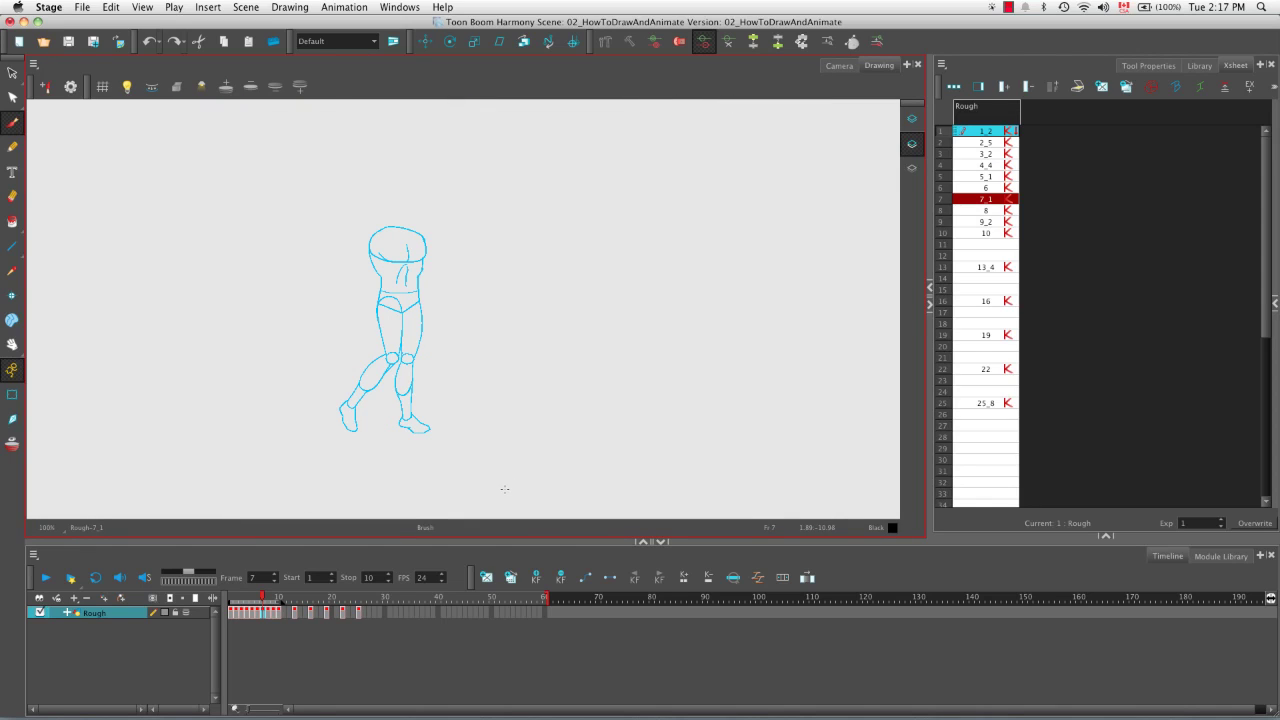
pyautogui.click(102, 86)
pyautogui.click(227, 597)
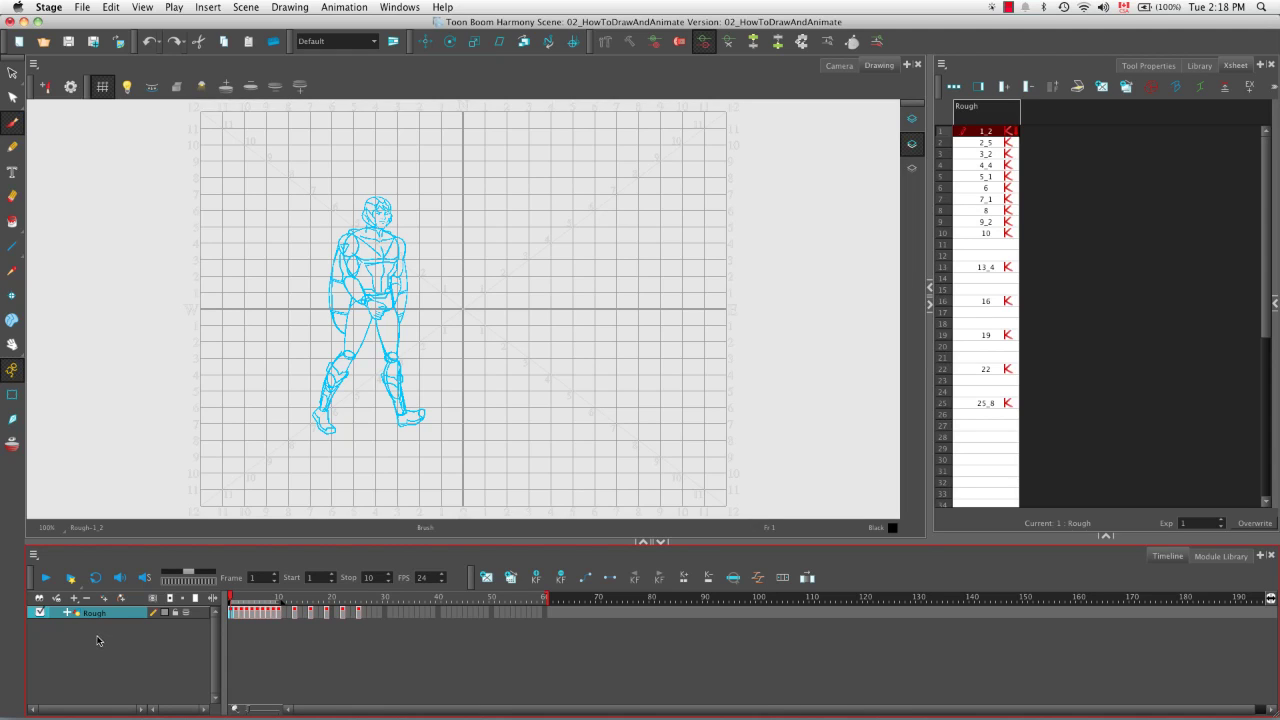
# Add a drawing layer named Clean with Bitmap line art and colour art, and enable the light table to show the Rough drawing.
pyautogui.click(104, 601)
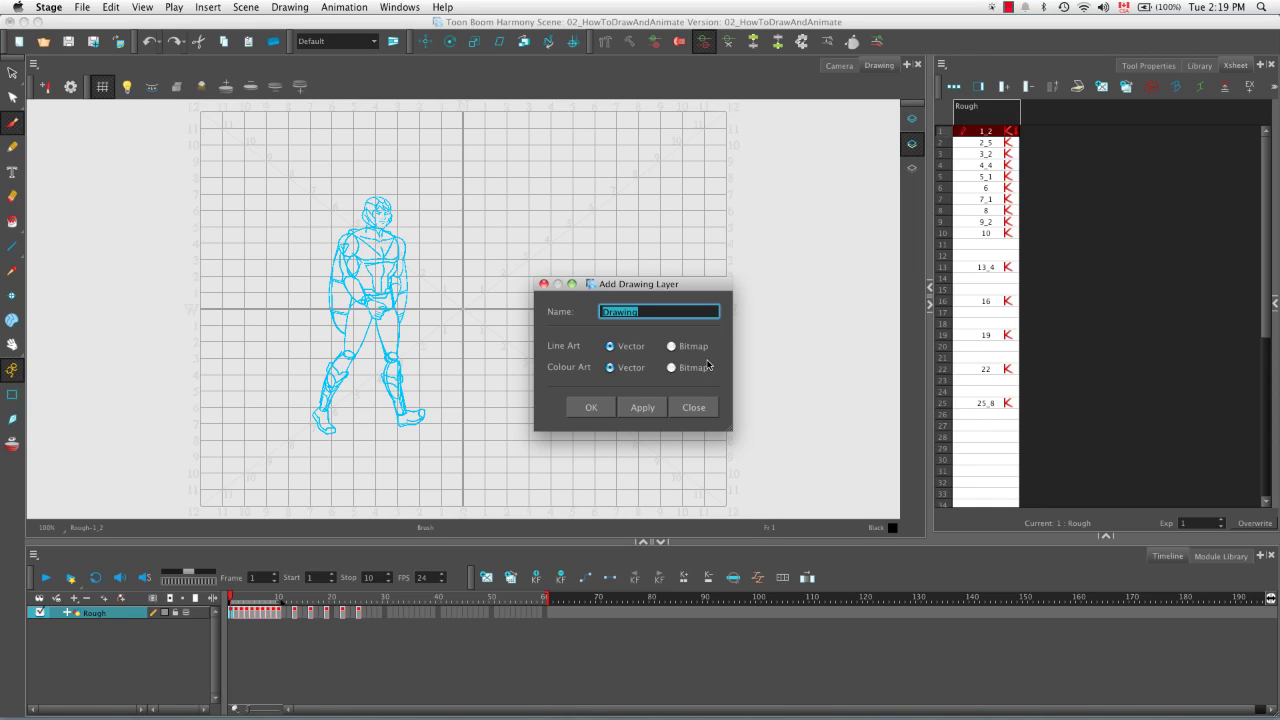
pyautogui.press('BackSpace')
pyautogui.write('Clean')
pyautogui.click(671, 346)
pyautogui.click(671, 367)
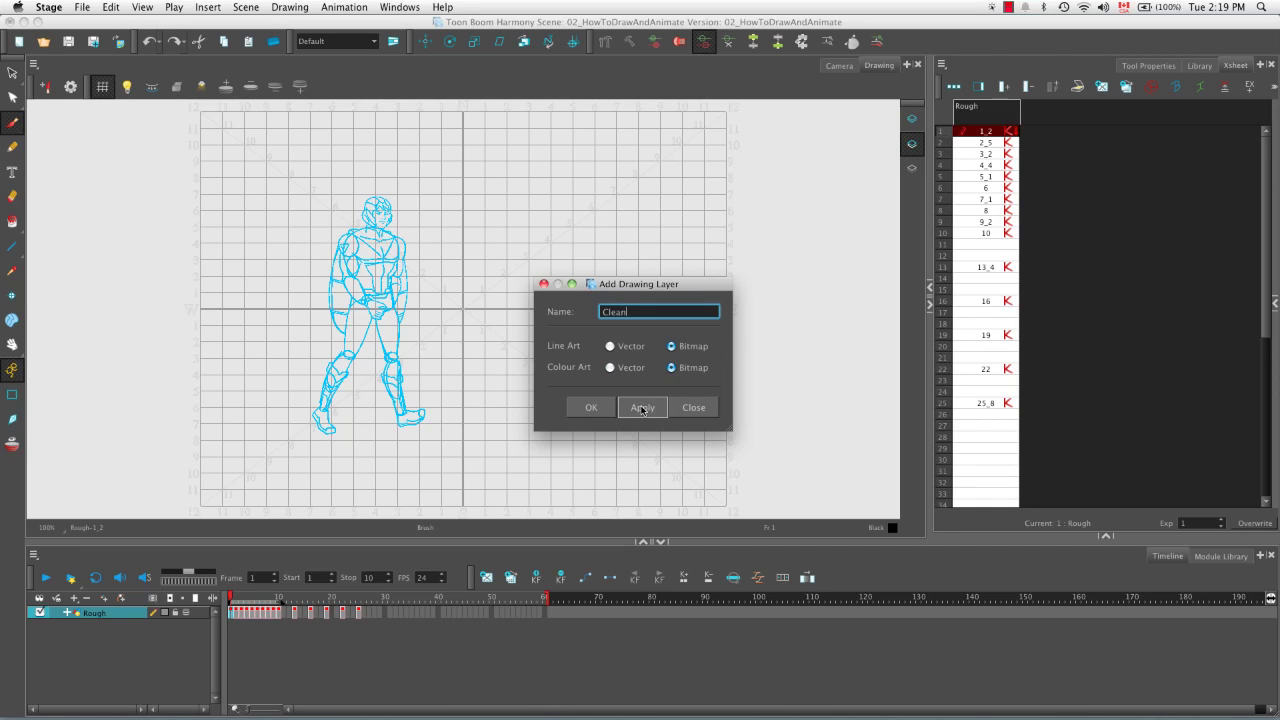
pyautogui.click(643, 408)
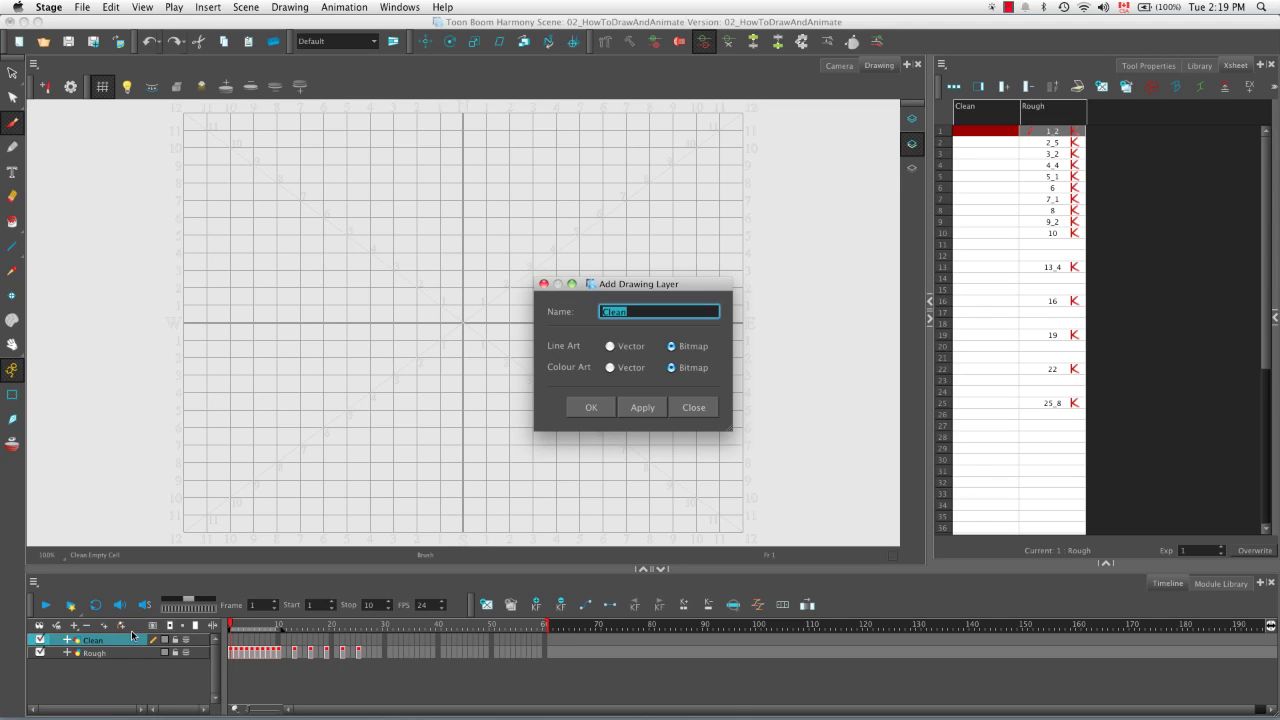
pyautogui.click(693, 407)
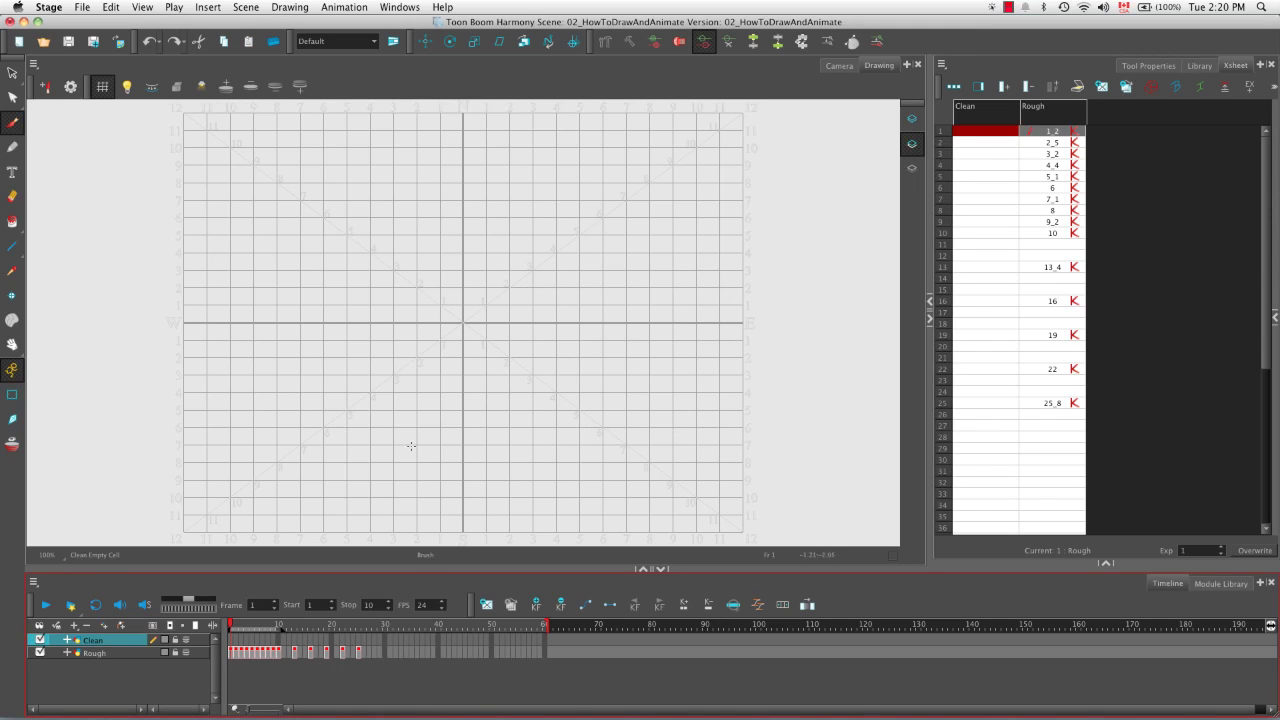
pyautogui.click(126, 87)
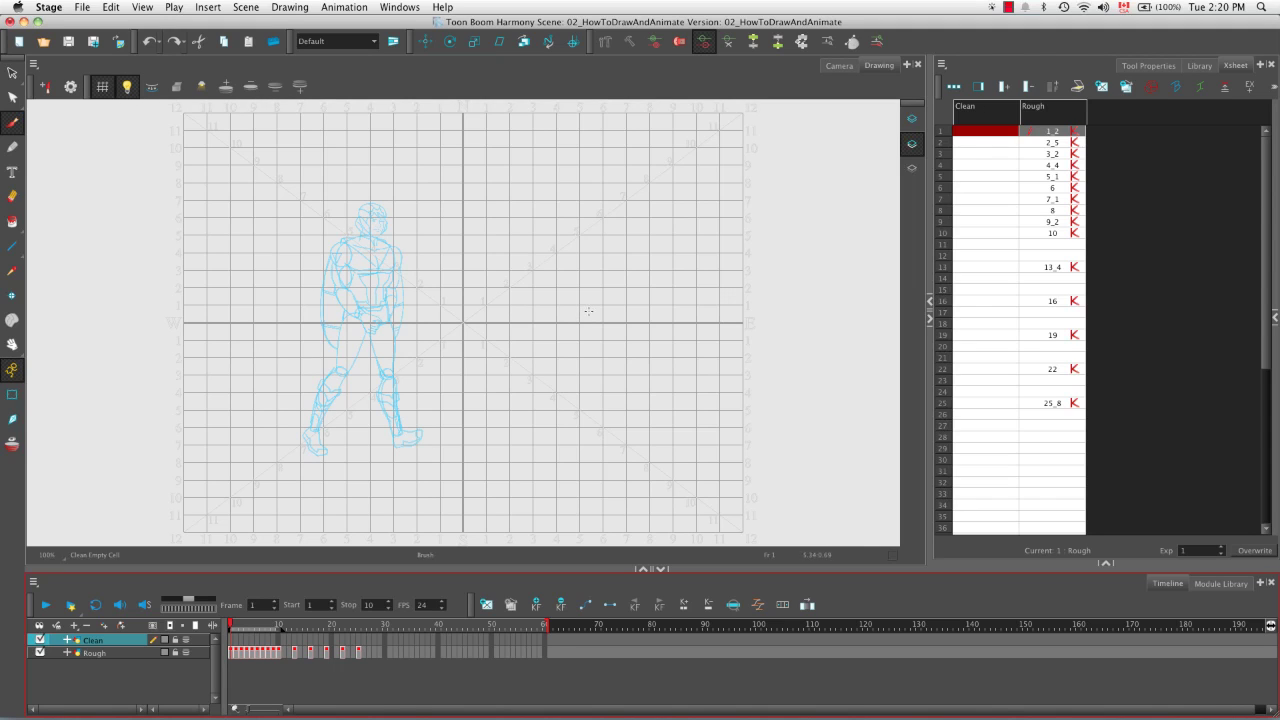
# Compare the rough drawing in the Camera view with its light table off and on, and return to the Drawing view.
pyautogui.click(840, 66)
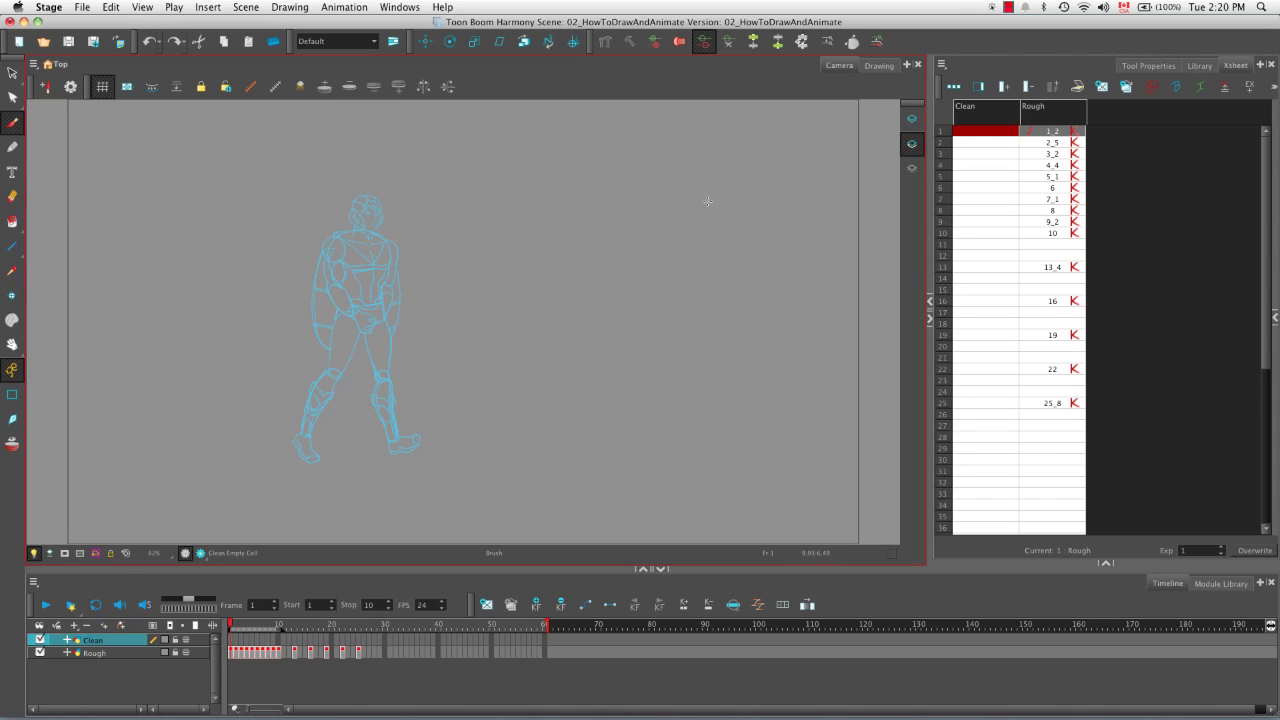
pyautogui.click(33, 554)
pyautogui.click(33, 554)
pyautogui.click(33, 554)
pyautogui.click(33, 554)
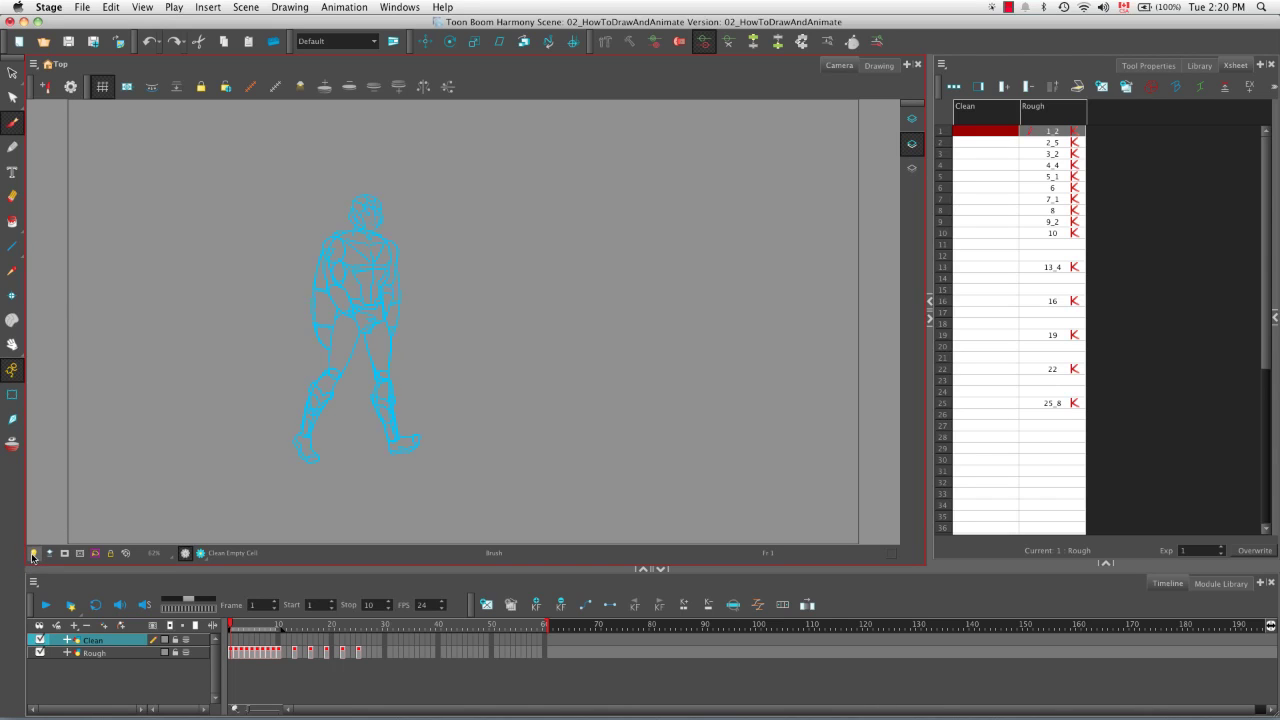
pyautogui.click(33, 554)
pyautogui.click(876, 66)
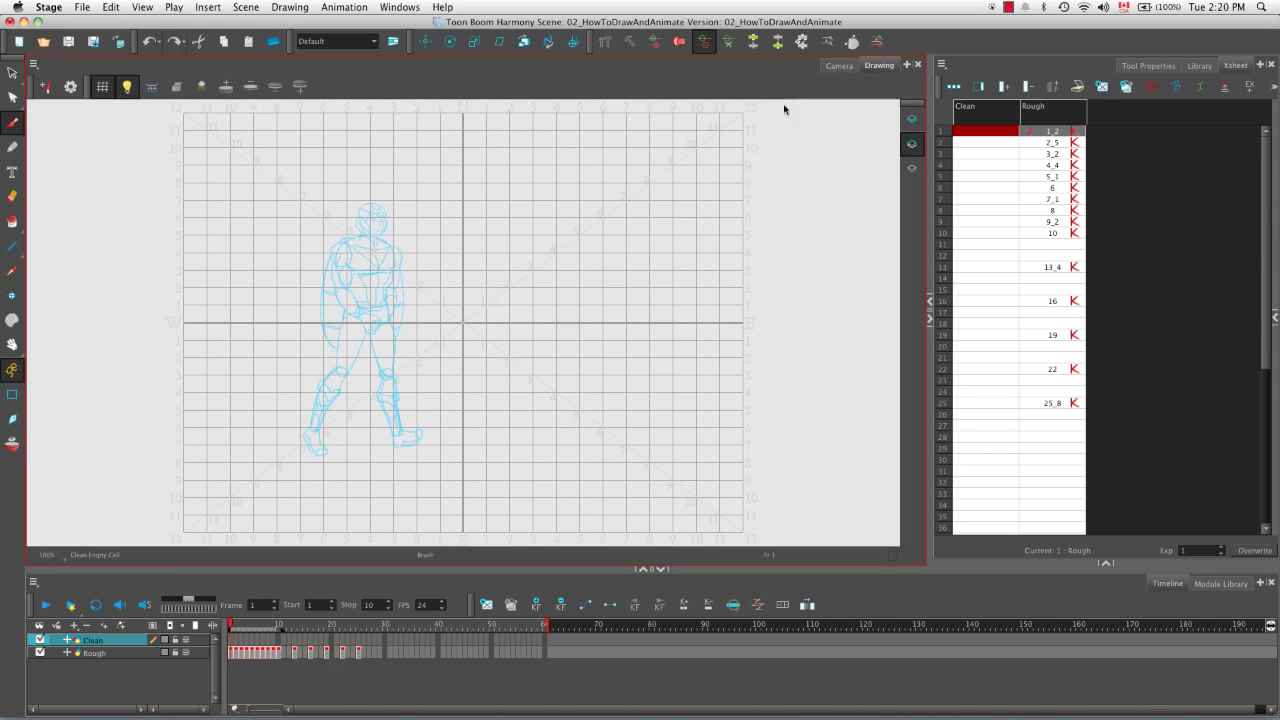
# Lock the Rough layer and make the Clean layer the active one.
pyautogui.click(175, 654)
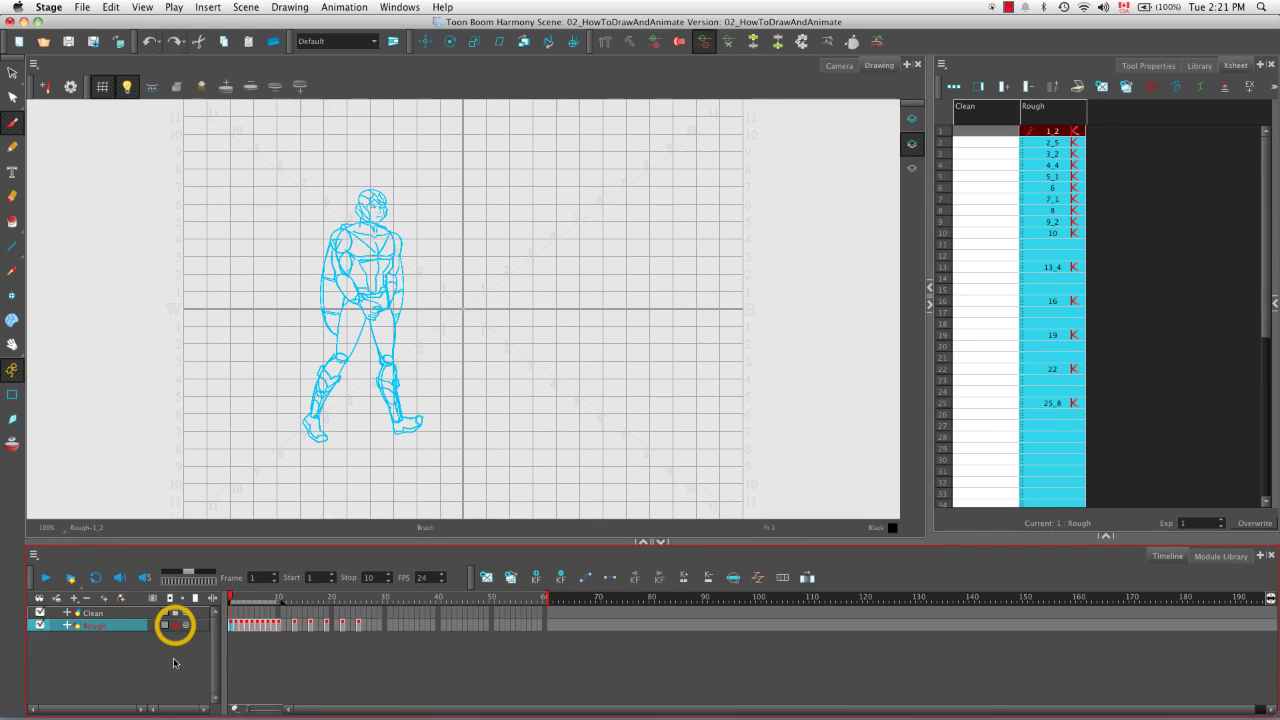
pyautogui.click(123, 615)
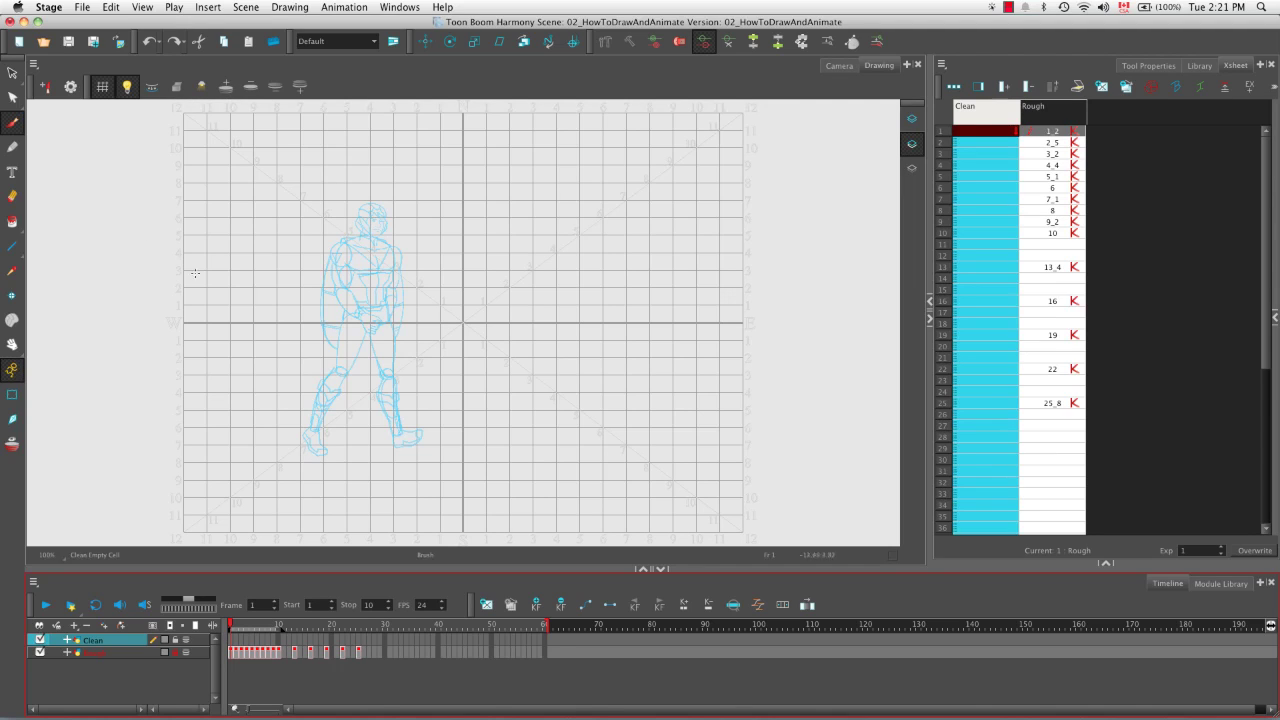
# Choose the Brush 1 preset at size 12 and the black swatch for bitmap inking.
pyautogui.click(1160, 68)
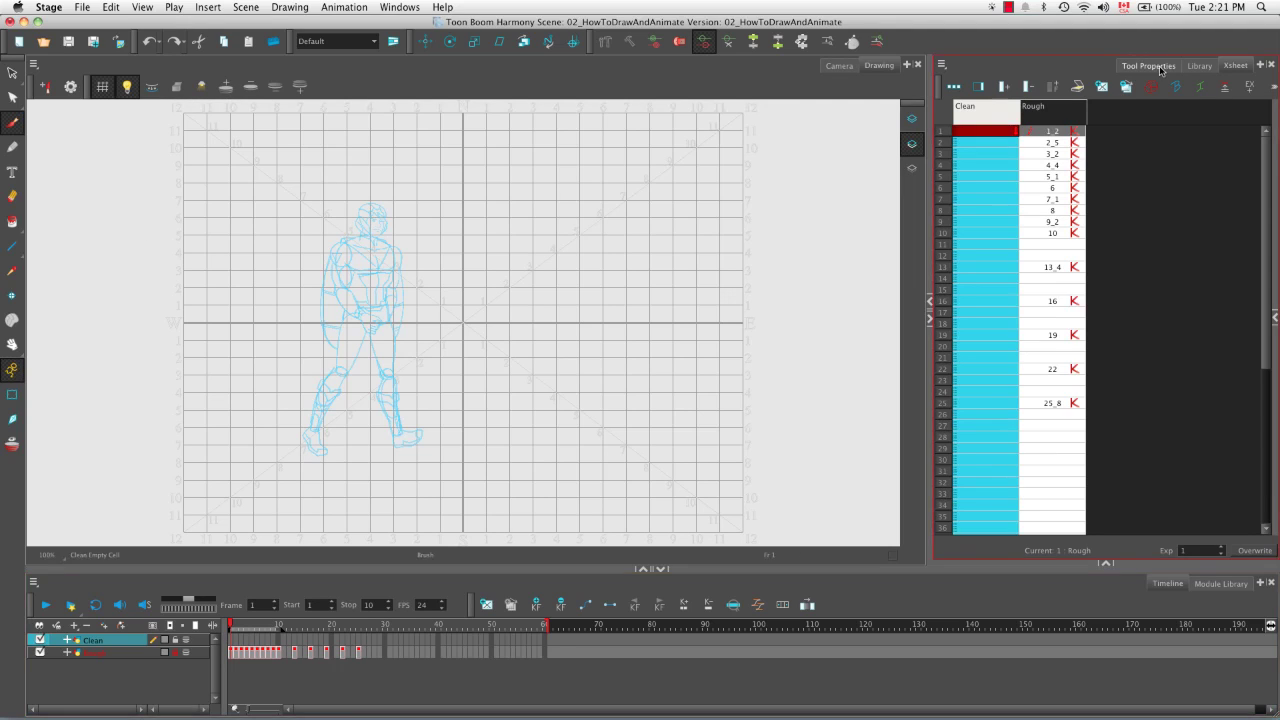
pyautogui.click(1166, 68)
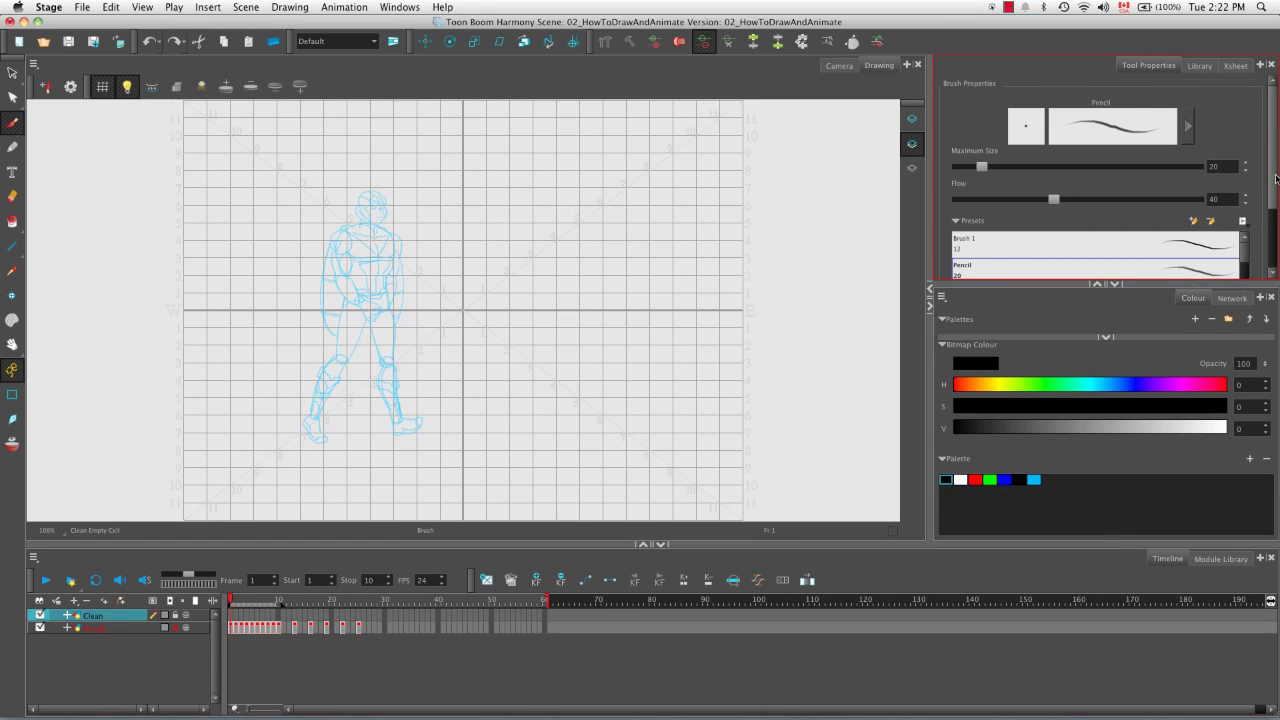
pyautogui.scroll(-3, 1127, 217)
pyautogui.click(1129, 215)
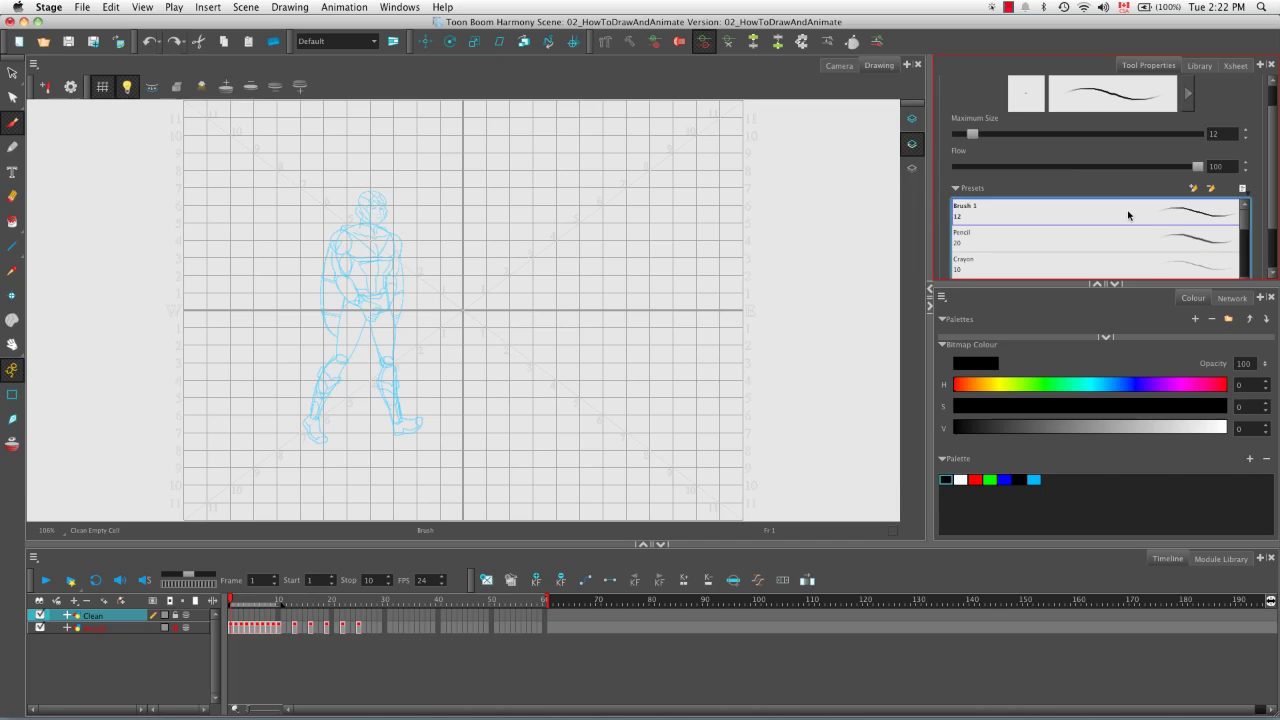
pyautogui.click(945, 484)
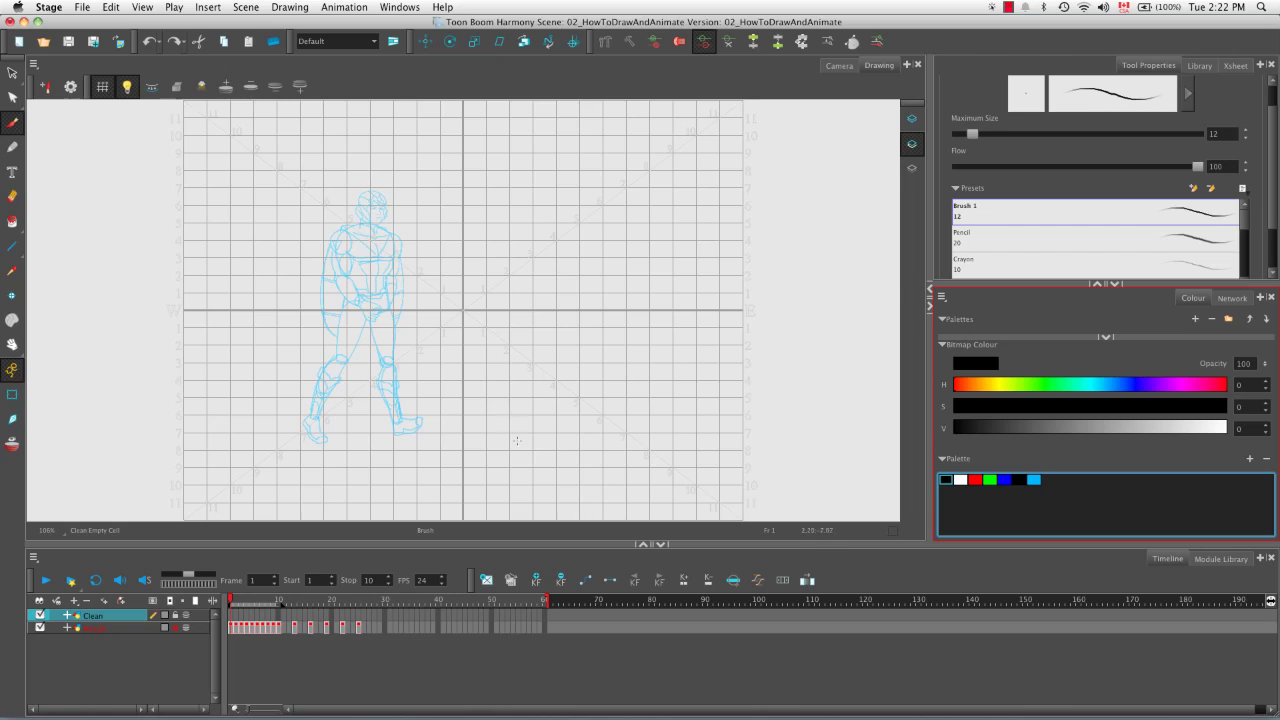
pyautogui.click(556, 535)
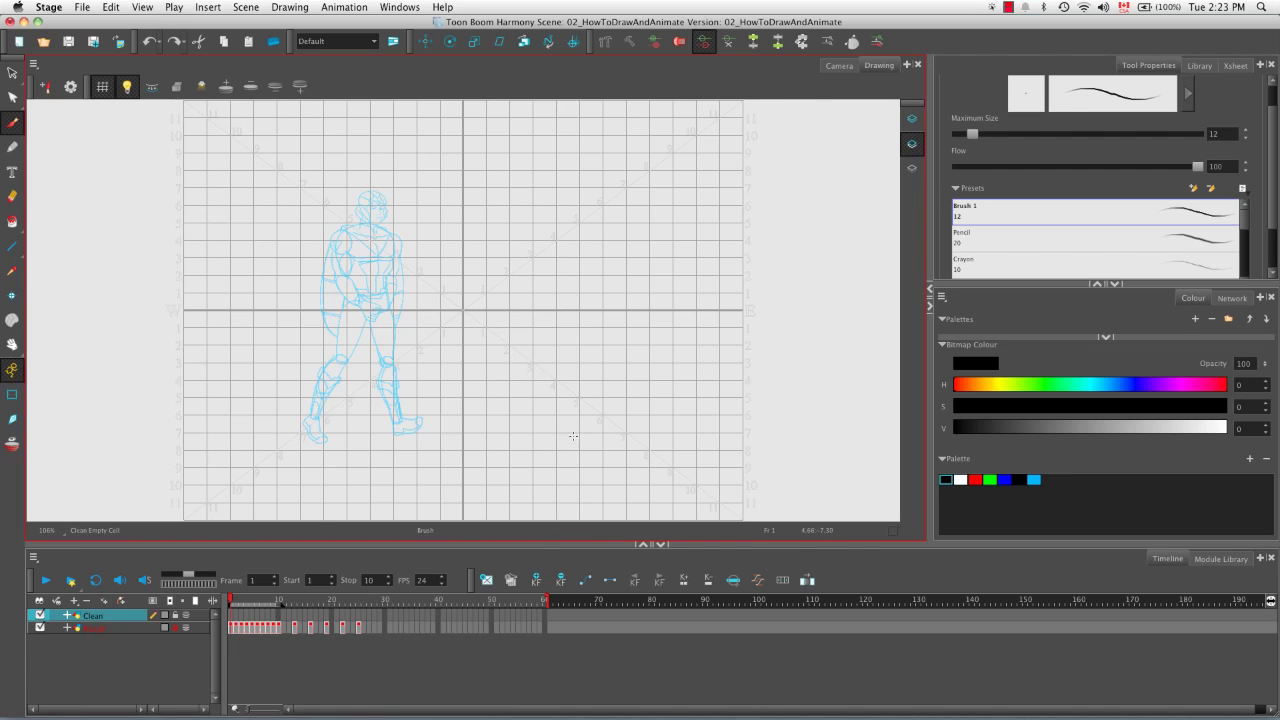
# Draw one test brush stroke along the character's shoulder contour on the Clean layer at frame 1.
pyautogui.press('2')
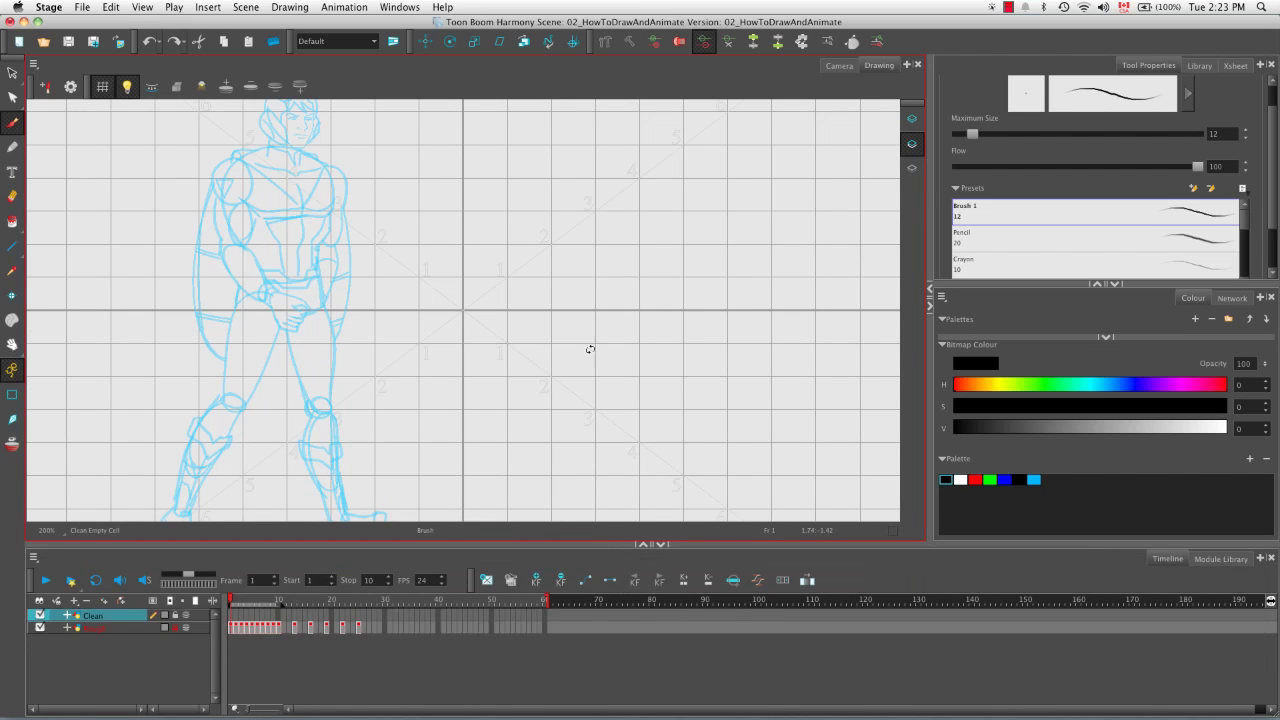
pyautogui.moveTo(590, 349); pyautogui.dragTo(581, 305)
pyautogui.moveTo(388, 310); pyautogui.dragTo(590, 302)
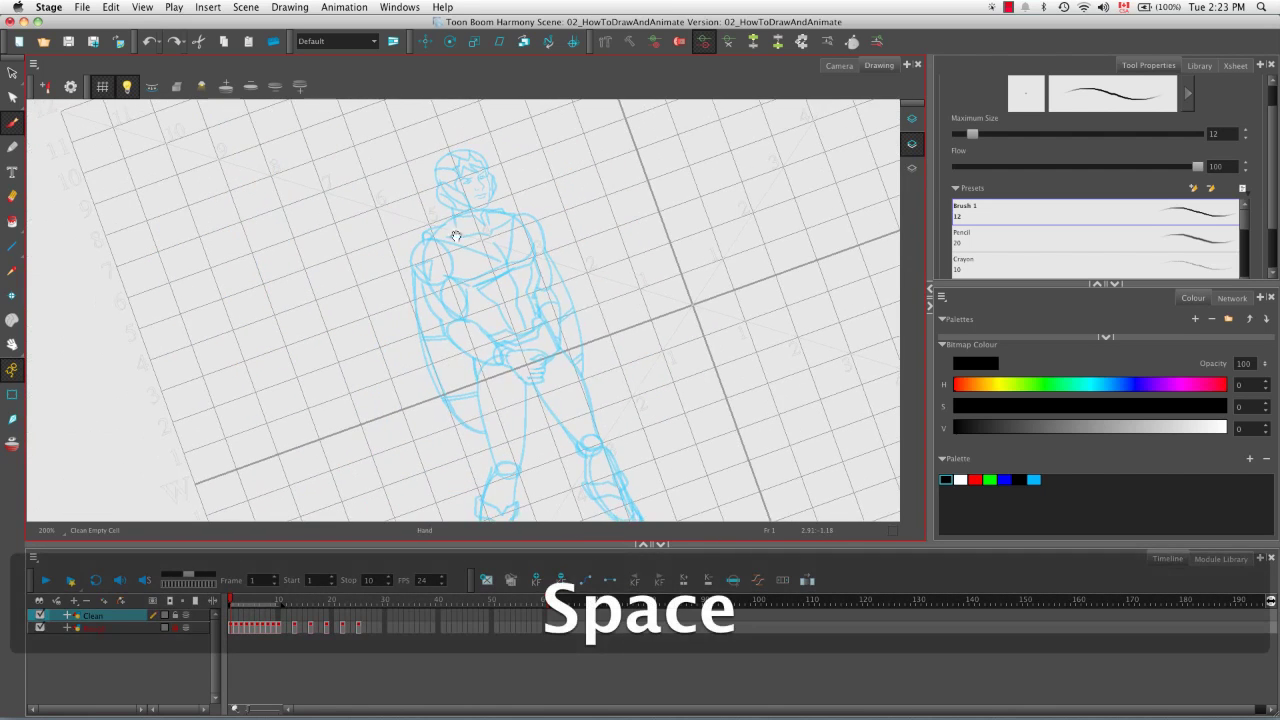
pyautogui.press('2')
pyautogui.press('2')
pyautogui.press('2')
pyautogui.press('space')
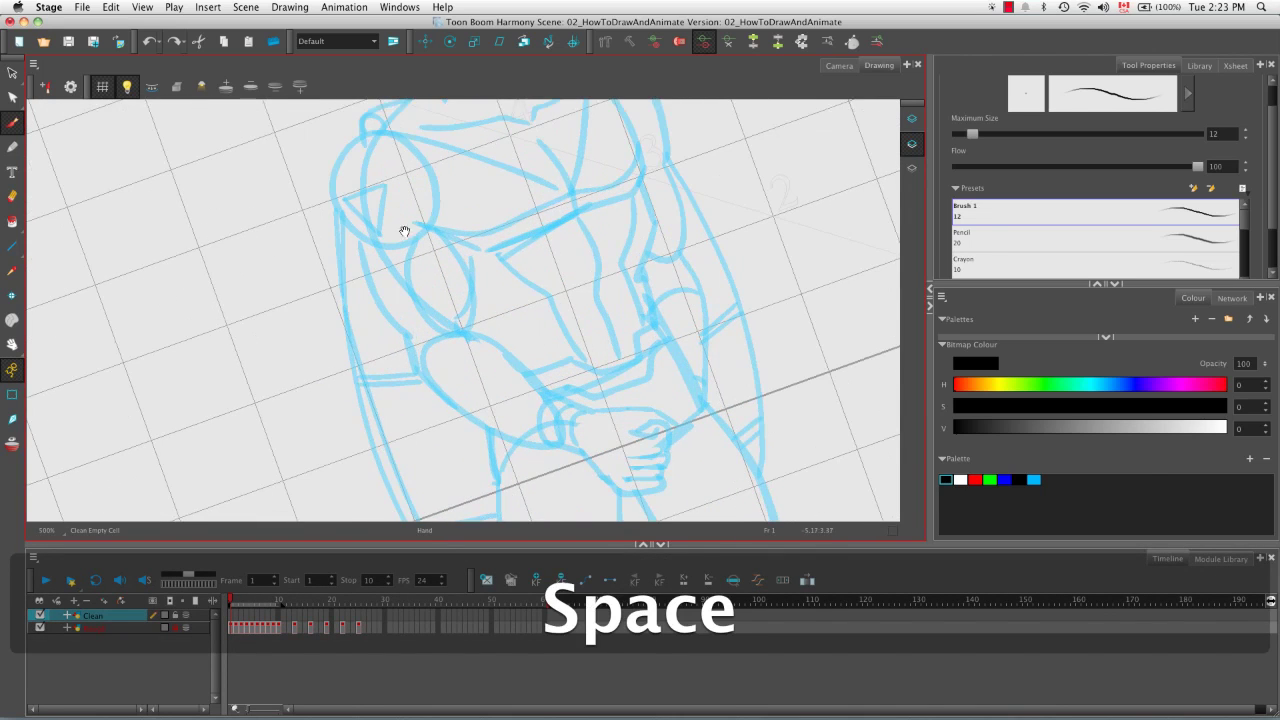
pyautogui.moveTo(408, 225); pyautogui.dragTo(357, 400)
pyautogui.moveTo(383, 279)
pyautogui.mouseDown()
pyautogui.moveTo(328, 314)
pyautogui.moveTo(320, 460)
pyautogui.mouseUp()
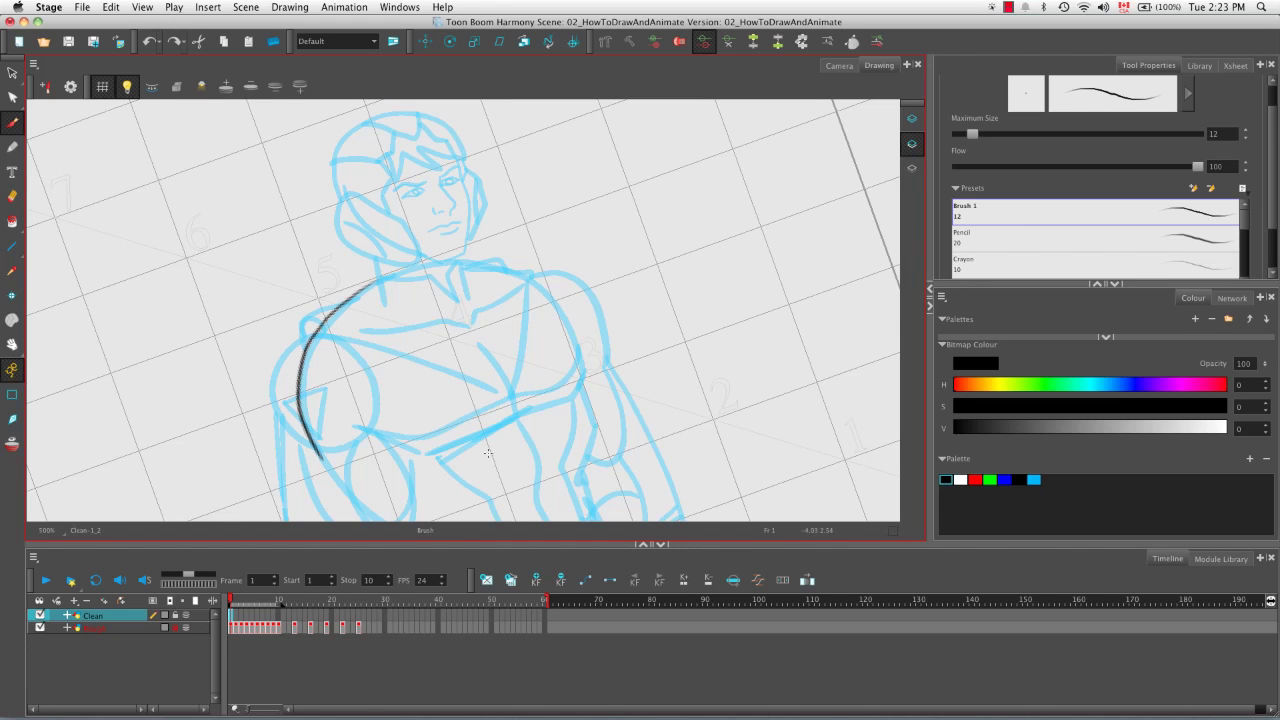
# Examine the bitmap texture of the shoulder stroke at high magnification.
pyautogui.press('2')
pyautogui.press('2')
pyautogui.press('2')
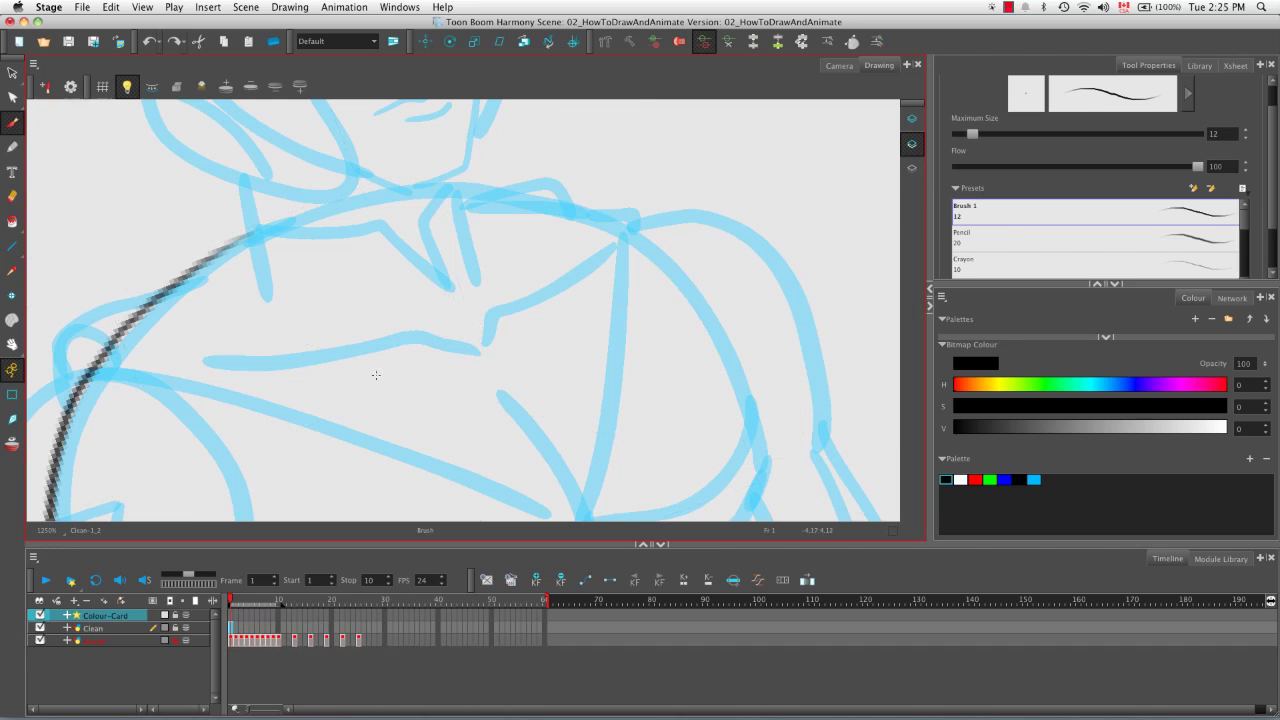
pyautogui.press('space')
pyautogui.moveTo(303, 380); pyautogui.dragTo(341, 397)
pyautogui.press('1')
pyautogui.press('1')
pyautogui.press('1')
pyautogui.press('1')
pyautogui.press('space')
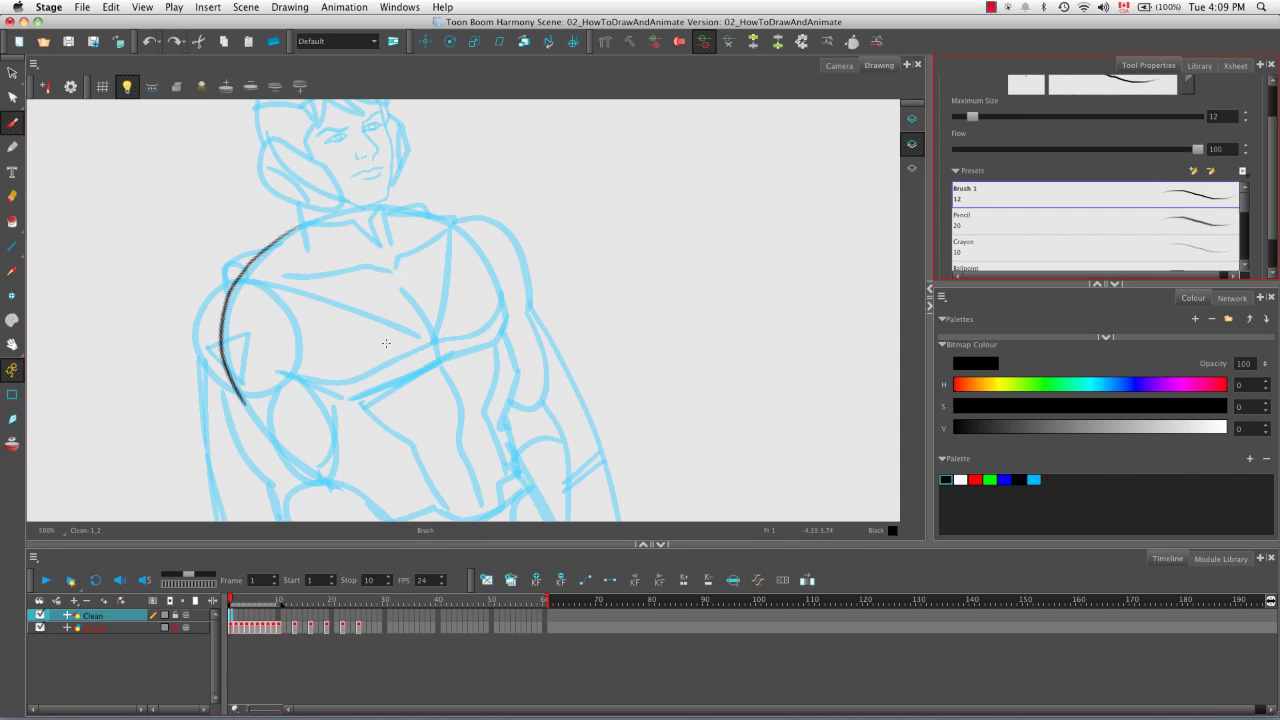
# Undo the test stroke and trace the near shoulder, neck and collar lines of the rough in black.
pyautogui.press('super+z')
pyautogui.press('2')
pyautogui.moveTo(345, 238)
pyautogui.mouseDown()
pyautogui.moveTo(252, 268)
pyautogui.moveTo(234, 377)
pyautogui.mouseUp()
pyautogui.moveTo(343, 240); pyautogui.dragTo(474, 208)
pyautogui.moveTo(480, 190); pyautogui.dragTo(460, 258)
pyautogui.moveTo(480, 300)
pyautogui.mouseDown()
pyautogui.moveTo(500, 414)
pyautogui.moveTo(470, 420)
pyautogui.mouseUp()
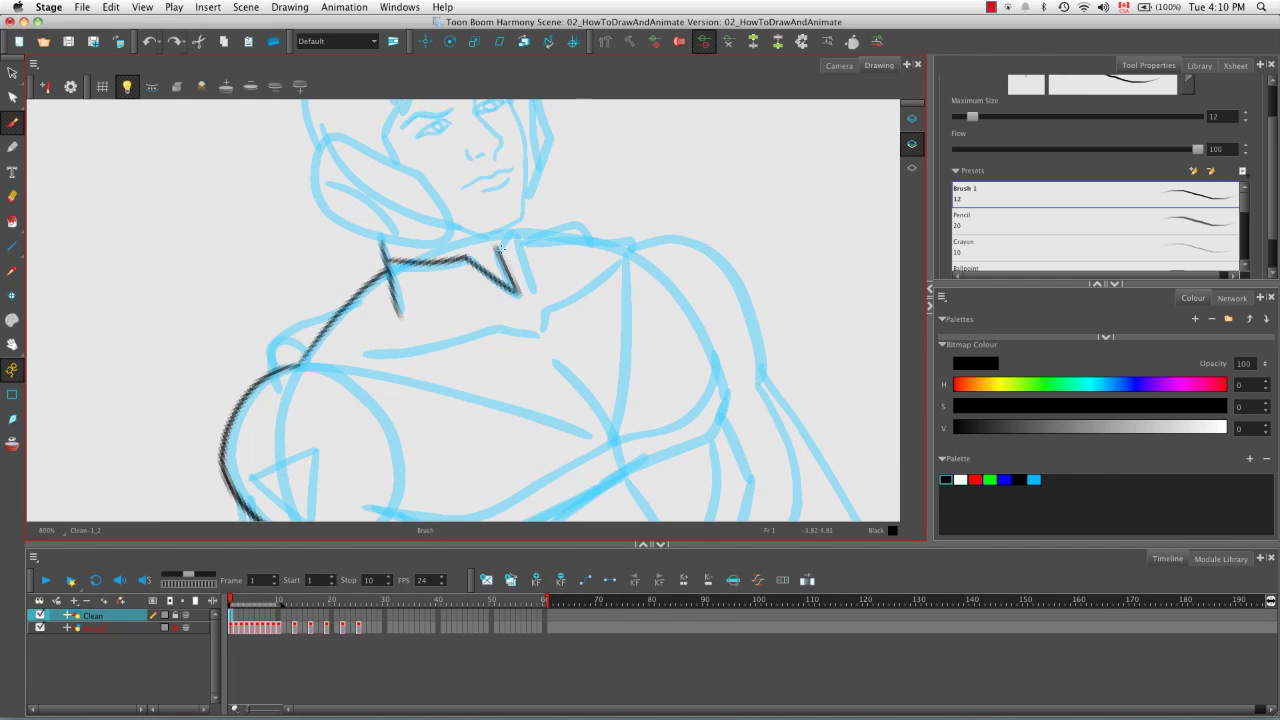
# Trace the collar's point and the cape clasp on the near shoulder.
pyautogui.press('space')
pyautogui.moveTo(510, 228); pyautogui.dragTo(556, 192)
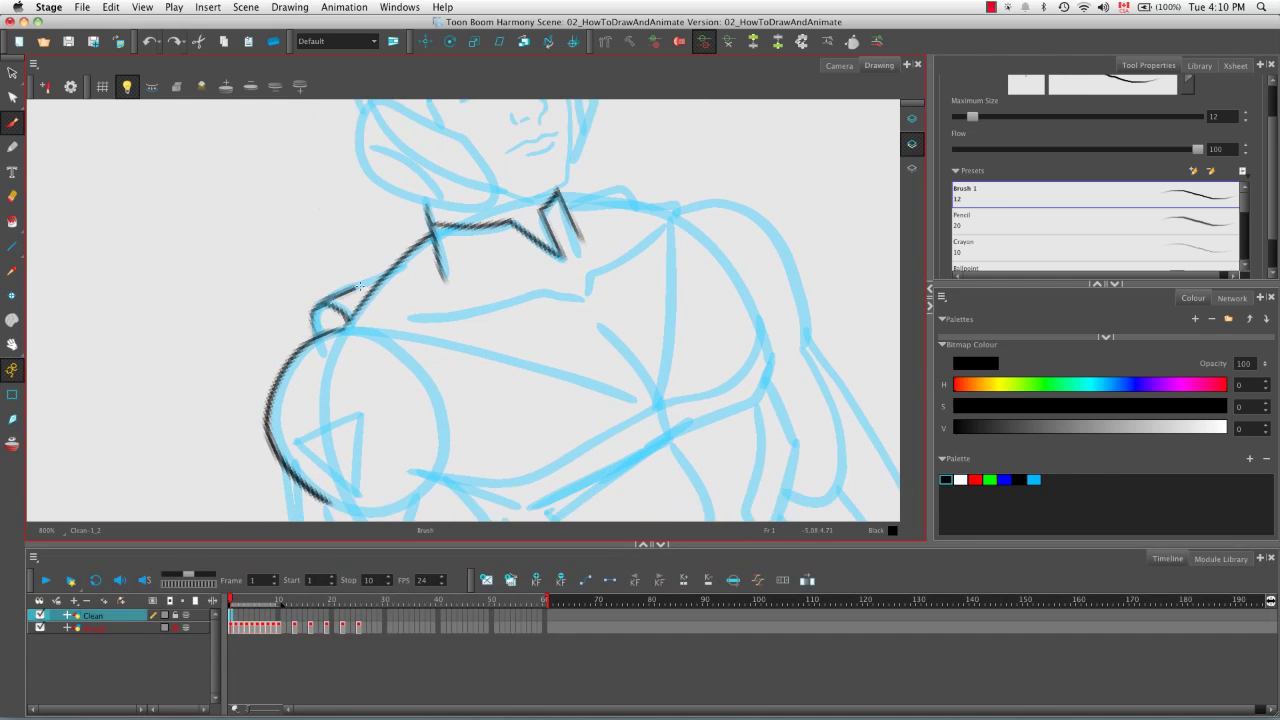
pyautogui.moveTo(330, 322)
pyautogui.mouseDown()
pyautogui.moveTo(543, 377)
pyautogui.moveTo(497, 233)
pyautogui.mouseUp()
pyautogui.moveTo(430, 268)
pyautogui.mouseDown()
pyautogui.moveTo(525, 226)
pyautogui.moveTo(501, 238)
pyautogui.moveTo(680, 260)
pyautogui.moveTo(458, 129)
pyautogui.moveTo(376, 287)
pyautogui.moveTo(428, 228)
pyautogui.moveTo(522, 370)
pyautogui.moveTo(574, 283)
pyautogui.moveTo(466, 389)
pyautogui.moveTo(488, 283)
pyautogui.moveTo(617, 346)
pyautogui.moveTo(523, 366)
pyautogui.moveTo(599, 351)
pyautogui.moveTo(438, 447)
pyautogui.moveTo(454, 365)
pyautogui.moveTo(627, 352)
pyautogui.moveTo(488, 262)
pyautogui.mouseUp()
# Trace the chest panel lines and the near shoulder pad with its triangle emblem.
pyautogui.press('space')
pyautogui.press('space')
pyautogui.press('space')
pyautogui.press('space')
pyautogui.moveTo(652, 203)
pyautogui.mouseDown()
pyautogui.moveTo(557, 267)
pyautogui.moveTo(645, 293)
pyautogui.mouseUp()
pyautogui.press('space')
pyautogui.moveTo(645, 293)
pyautogui.mouseDown()
pyautogui.moveTo(590, 274)
pyautogui.moveTo(316, 317)
pyautogui.moveTo(442, 276)
pyautogui.moveTo(186, 330)
pyautogui.moveTo(494, 280)
pyautogui.moveTo(294, 320)
pyautogui.moveTo(348, 378)
pyautogui.moveTo(294, 322)
pyautogui.mouseUp()
pyautogui.press('space')
pyautogui.press('space')
pyautogui.moveTo(294, 322)
pyautogui.mouseDown()
pyautogui.moveTo(360, 300)
pyautogui.moveTo(421, 306)
pyautogui.mouseUp()
# Trace the near upper arm and forearm, including the curved line at the elbow.
pyautogui.moveTo(324, 328)
pyautogui.mouseDown()
pyautogui.moveTo(498, 262)
pyautogui.moveTo(459, 357)
pyautogui.moveTo(316, 350)
pyautogui.moveTo(437, 282)
pyautogui.mouseUp()
pyautogui.moveTo(433, 285); pyautogui.dragTo(517, 247)
pyautogui.moveTo(505, 340)
pyautogui.mouseDown()
pyautogui.moveTo(420, 285)
pyautogui.moveTo(430, 266)
pyautogui.mouseUp()
pyautogui.moveTo(430, 264)
pyautogui.mouseDown()
pyautogui.moveTo(342, 323)
pyautogui.moveTo(377, 297)
pyautogui.moveTo(575, 264)
pyautogui.moveTo(505, 273)
pyautogui.mouseUp()
pyautogui.moveTo(608, 346)
pyautogui.mouseDown()
pyautogui.moveTo(480, 277)
pyautogui.moveTo(488, 289)
pyautogui.moveTo(410, 398)
pyautogui.mouseUp()
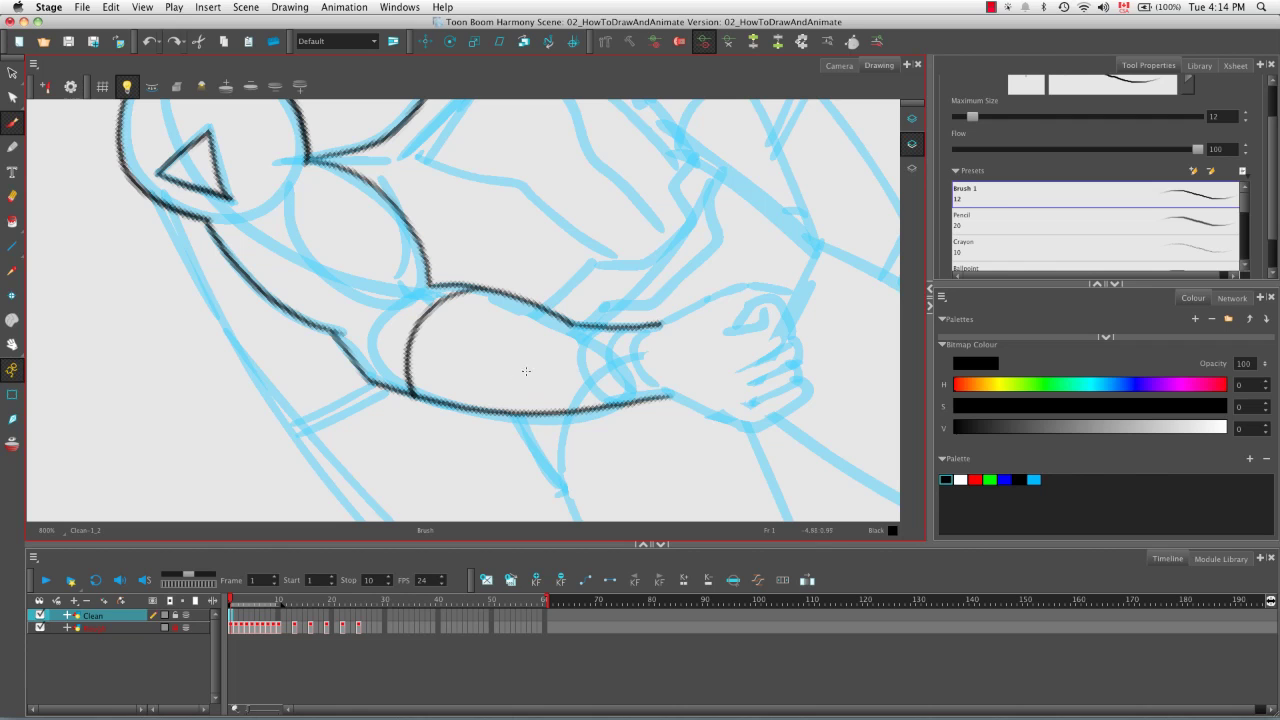
# Trace the wrist bands and the fist with its thumb and finger lines.
pyautogui.moveTo(582, 328)
pyautogui.mouseDown()
pyautogui.moveTo(582, 384)
pyautogui.moveTo(625, 404)
pyautogui.mouseUp()
pyautogui.moveTo(634, 332)
pyautogui.mouseDown()
pyautogui.moveTo(655, 404)
pyautogui.moveTo(472, 340)
pyautogui.moveTo(512, 316)
pyautogui.mouseUp()
pyautogui.moveTo(555, 367)
pyautogui.mouseDown()
pyautogui.moveTo(484, 192)
pyautogui.moveTo(415, 325)
pyautogui.moveTo(387, 309)
pyautogui.mouseUp()
pyautogui.press('space')
pyautogui.moveTo(420, 291)
pyautogui.mouseDown()
pyautogui.moveTo(360, 290)
pyautogui.moveTo(442, 245)
pyautogui.mouseUp()
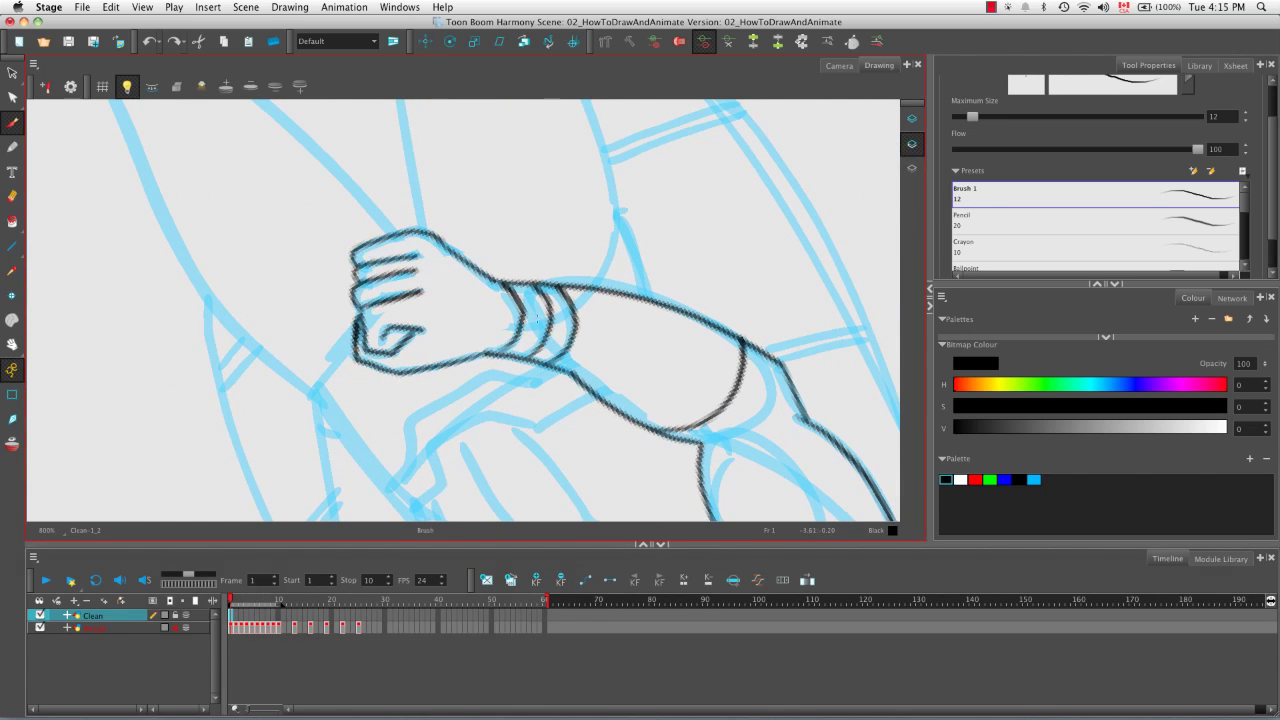
# Erase the inked lines between the fingers of the fist.
pyautogui.hotkey('shift', 'x')
pyautogui.press('1')
pyautogui.press('1')
pyautogui.press('1')
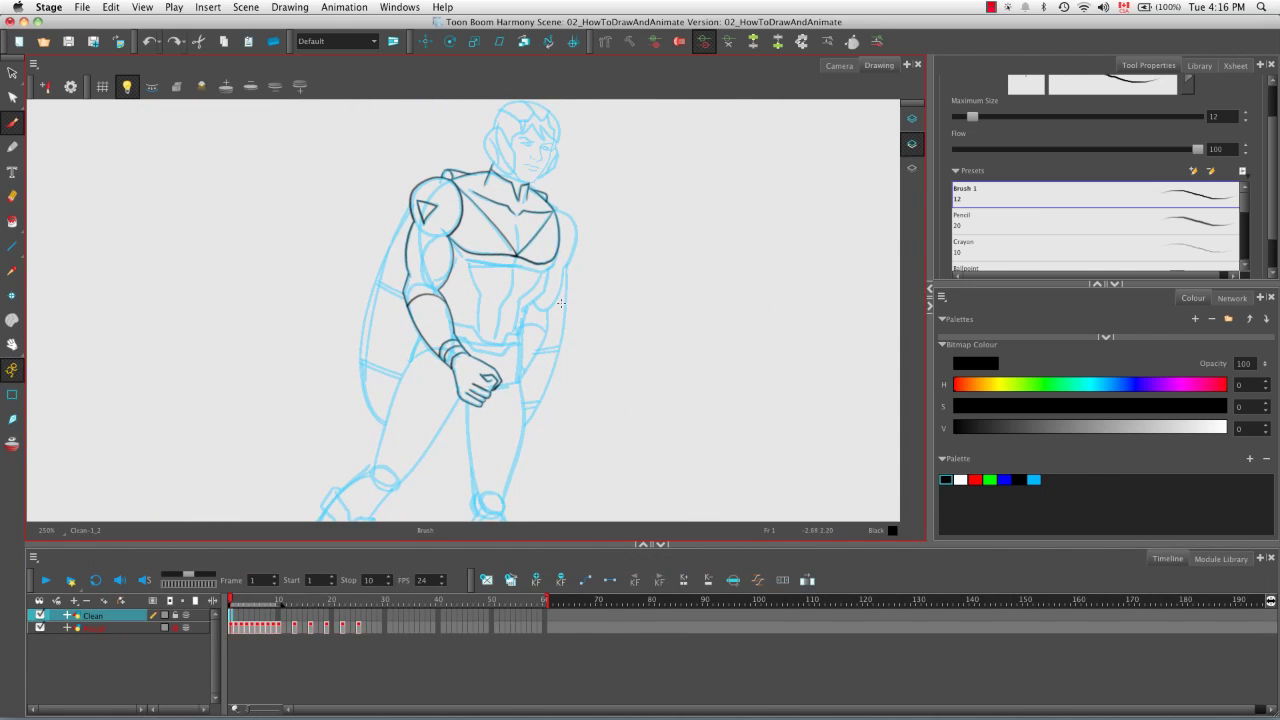
pyautogui.press('2')
pyautogui.press('2')
pyautogui.press('2')
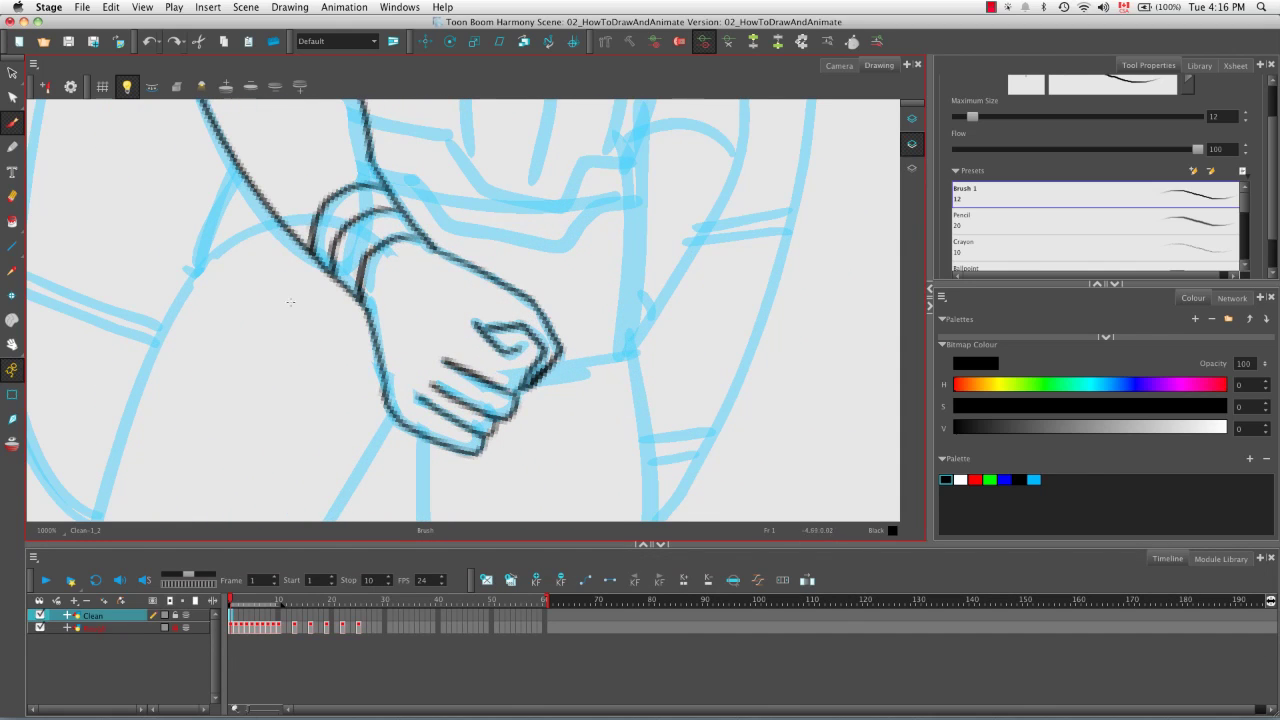
pyautogui.moveTo(425, 393)
pyautogui.mouseDown()
pyautogui.moveTo(476, 433)
pyautogui.moveTo(458, 368)
pyautogui.moveTo(432, 376)
pyautogui.moveTo(535, 383)
pyautogui.mouseUp()
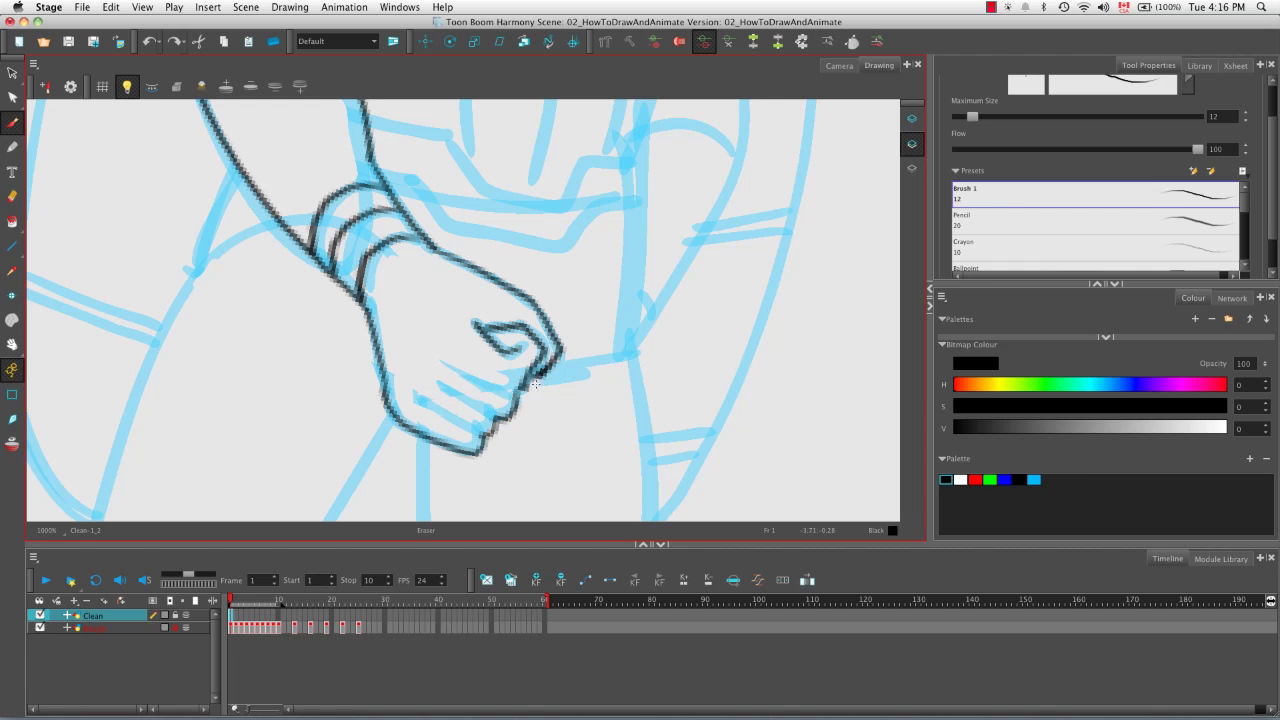
# Redraw the lines between the fist's fingers over the rough.
pyautogui.moveTo(583, 437); pyautogui.dragTo(397, 271)
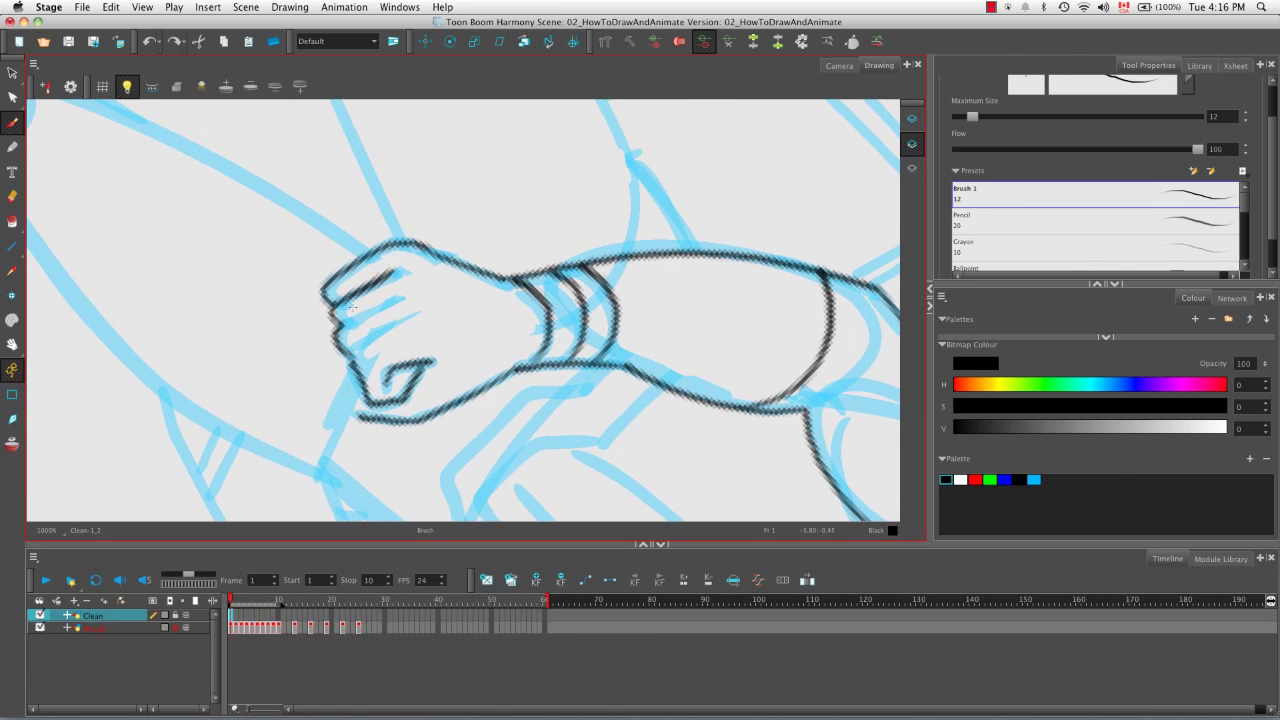
pyautogui.moveTo(342, 322); pyautogui.dragTo(402, 293)
pyautogui.moveTo(352, 348); pyautogui.dragTo(414, 318)
pyautogui.moveTo(350, 390); pyautogui.dragTo(560, 250)
# Hide the Rough layer to check the inked upper body, and show it again.
pyautogui.press('1')
pyautogui.press('1')
pyautogui.press('1')
pyautogui.press('1')
pyautogui.press('1')
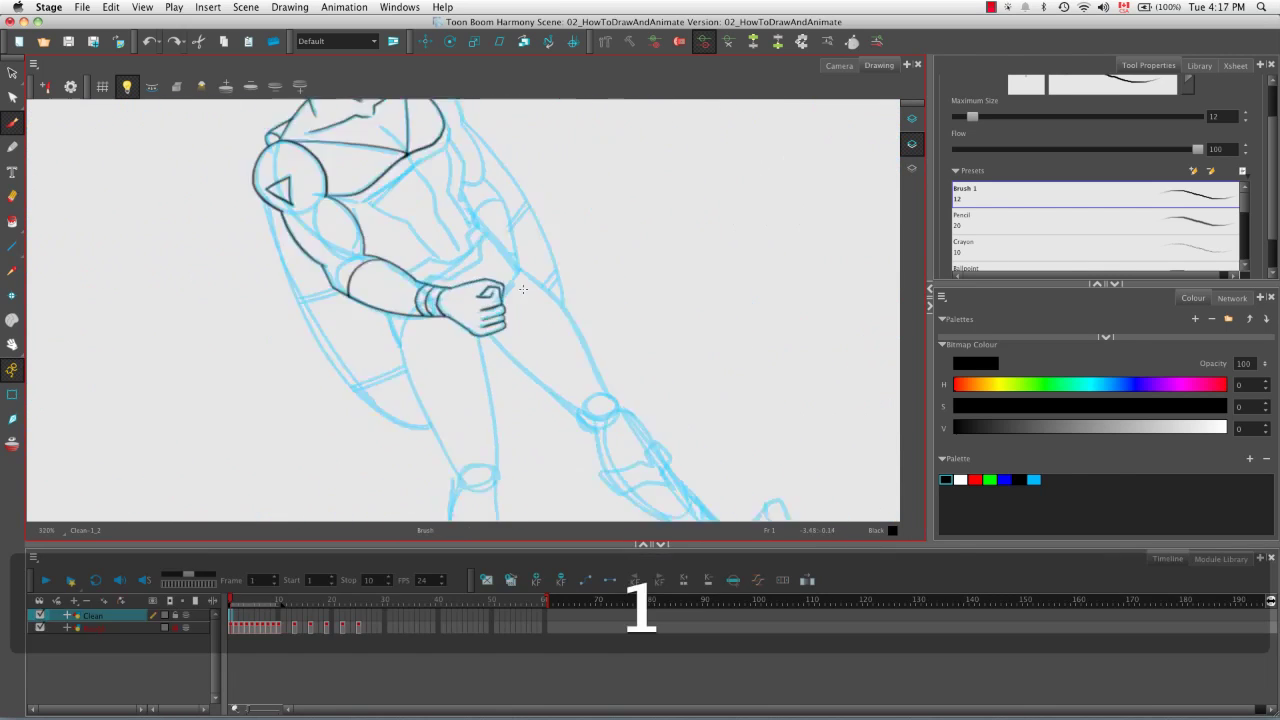
pyautogui.click(40, 627)
pyautogui.click(40, 627)
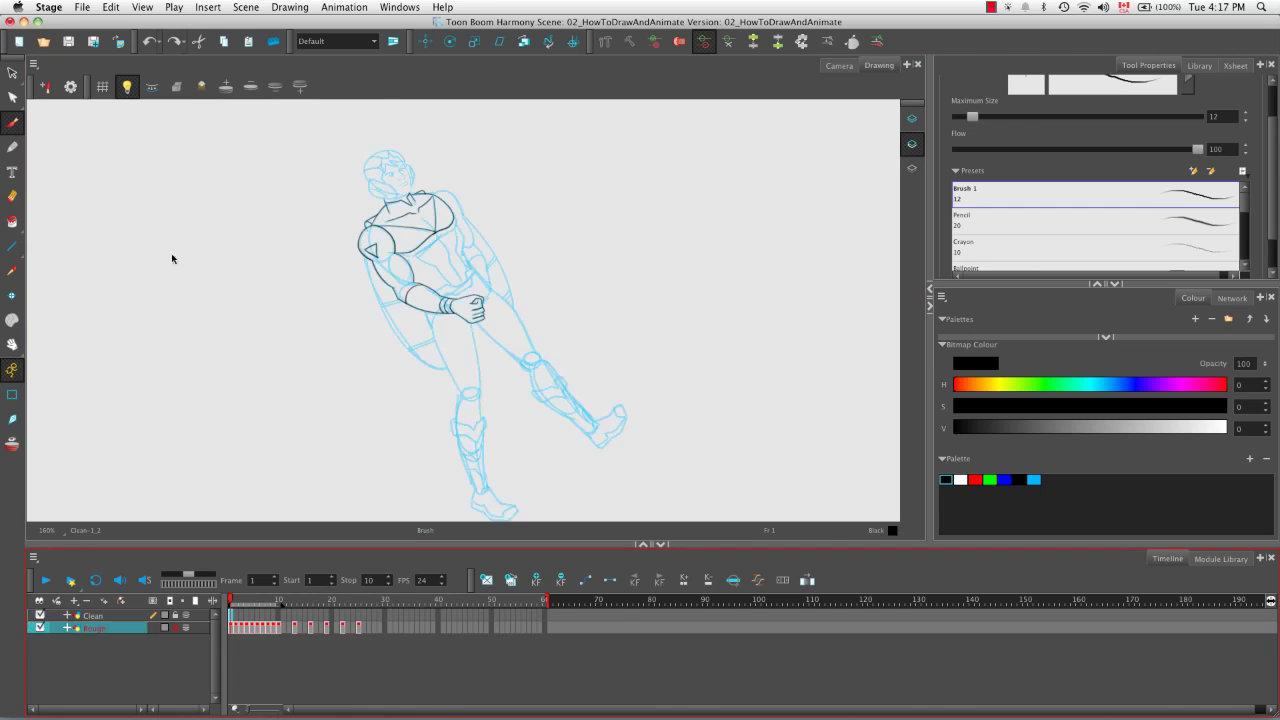
# Complete the near arm's biceps contour and trace the second line beneath the chest.
pyautogui.press('2')
pyautogui.keyDown('ctrl'); pyautogui.keyDown('alt'); pyautogui.click(530, 271); pyautogui.keyUp('alt'); pyautogui.keyUp('ctrl')
pyautogui.moveTo(530, 271); pyautogui.dragTo(490, 383)
pyautogui.press('2')
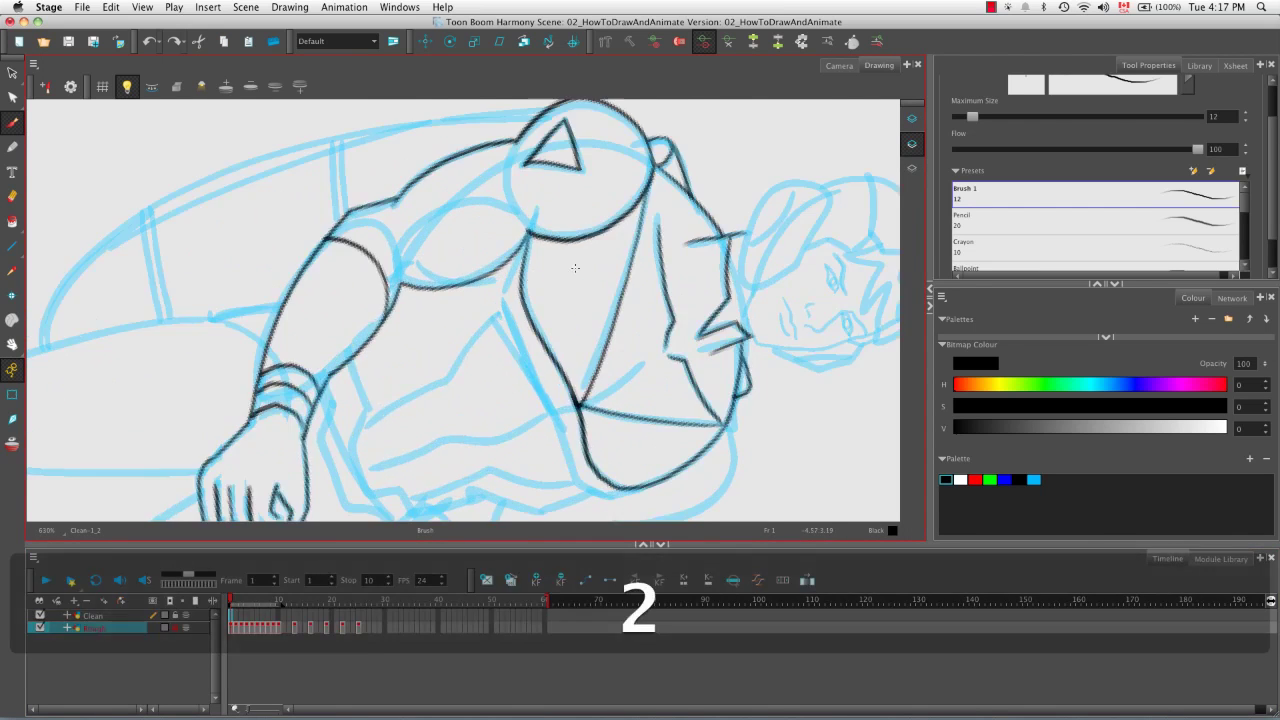
pyautogui.press('2')
pyautogui.hotkey('shift', 'x')
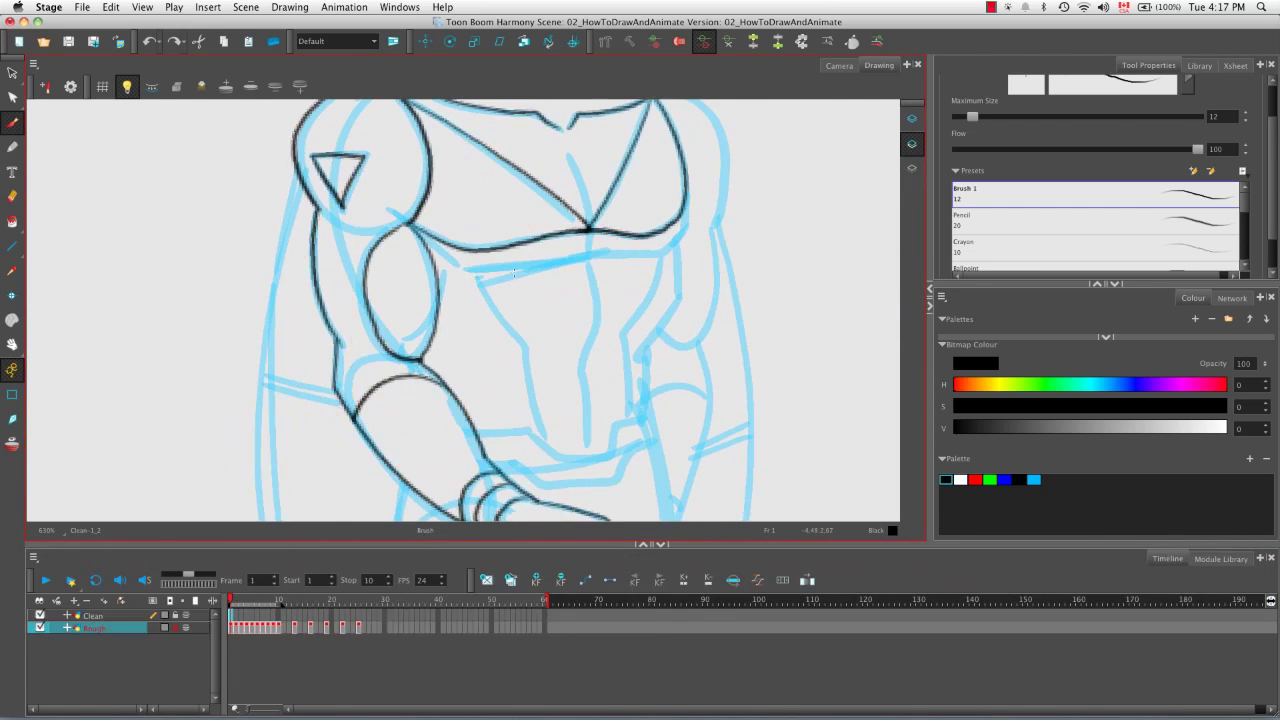
pyautogui.moveTo(404, 328); pyautogui.dragTo(601, 312)
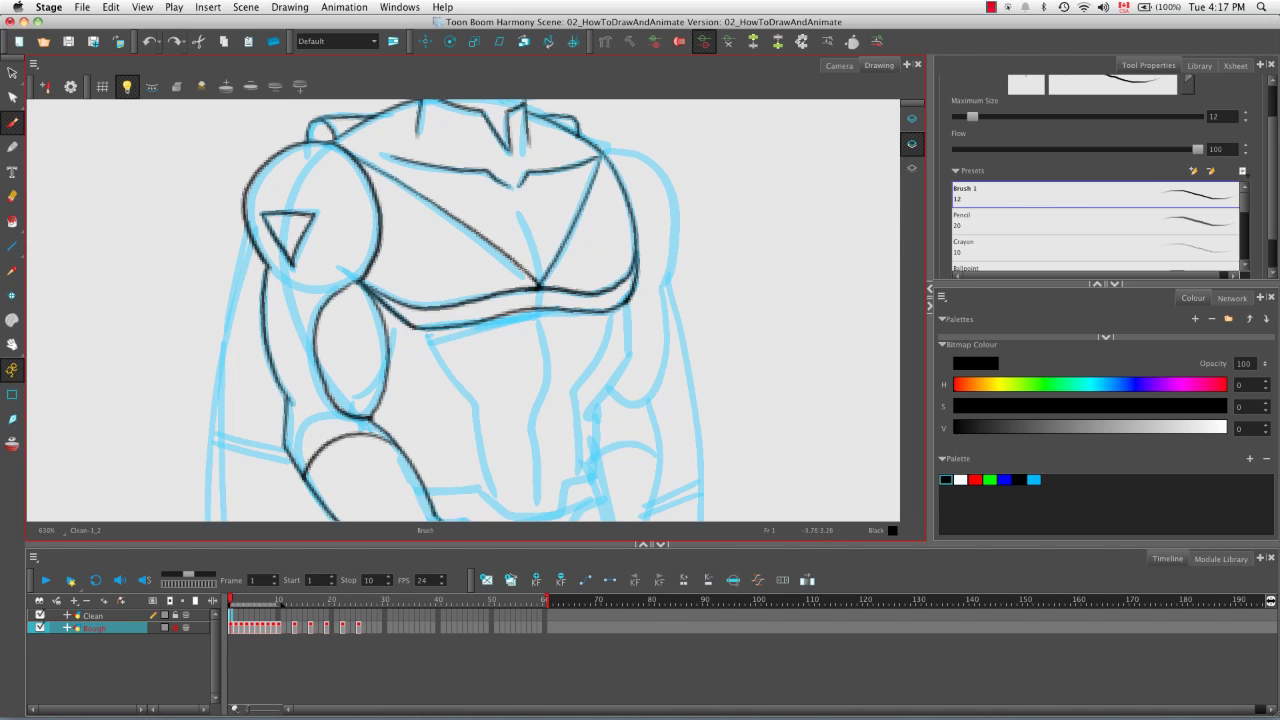
# Trace the far shoulder, the far upper arm and the outline of its forearm.
pyautogui.moveTo(540, 290)
pyautogui.mouseDown()
pyautogui.moveTo(560, 300)
pyautogui.moveTo(309, 329)
pyautogui.mouseUp()
pyautogui.moveTo(208, 372); pyautogui.dragTo(283, 270)
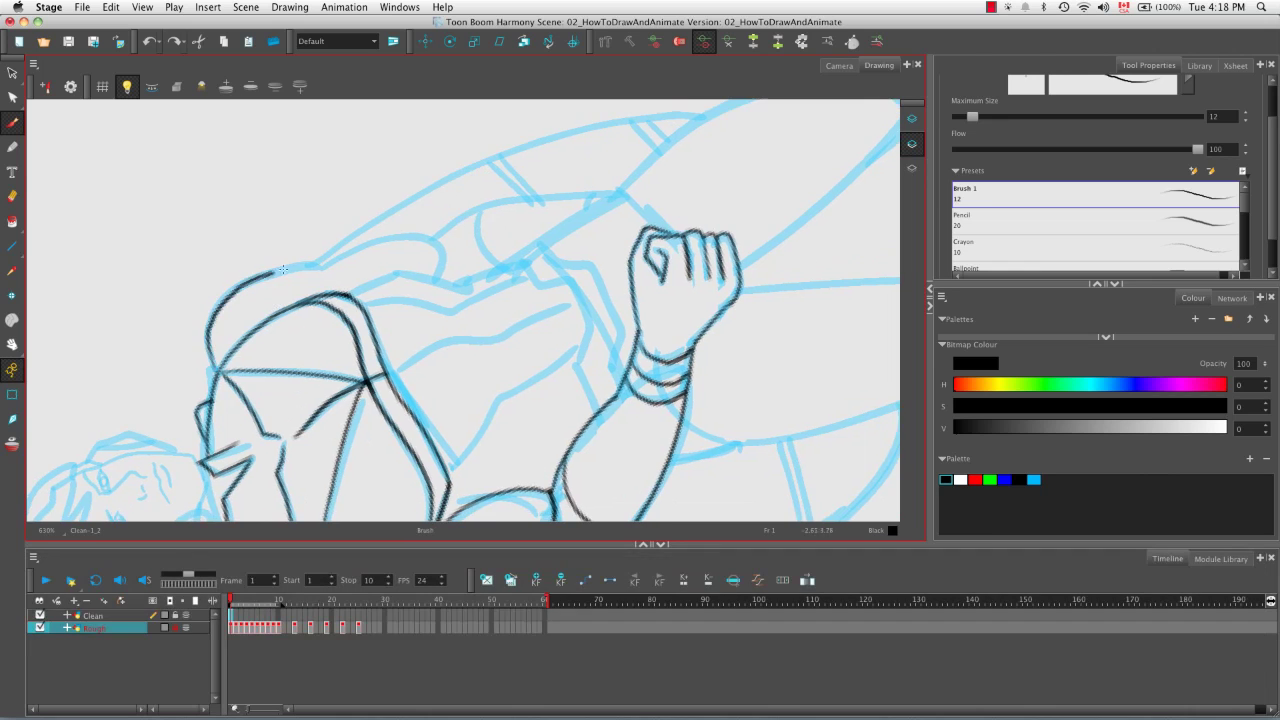
pyautogui.moveTo(389, 239); pyautogui.dragTo(446, 280)
pyautogui.moveTo(444, 228); pyautogui.dragTo(618, 193)
pyautogui.moveTo(350, 292); pyautogui.dragTo(514, 262)
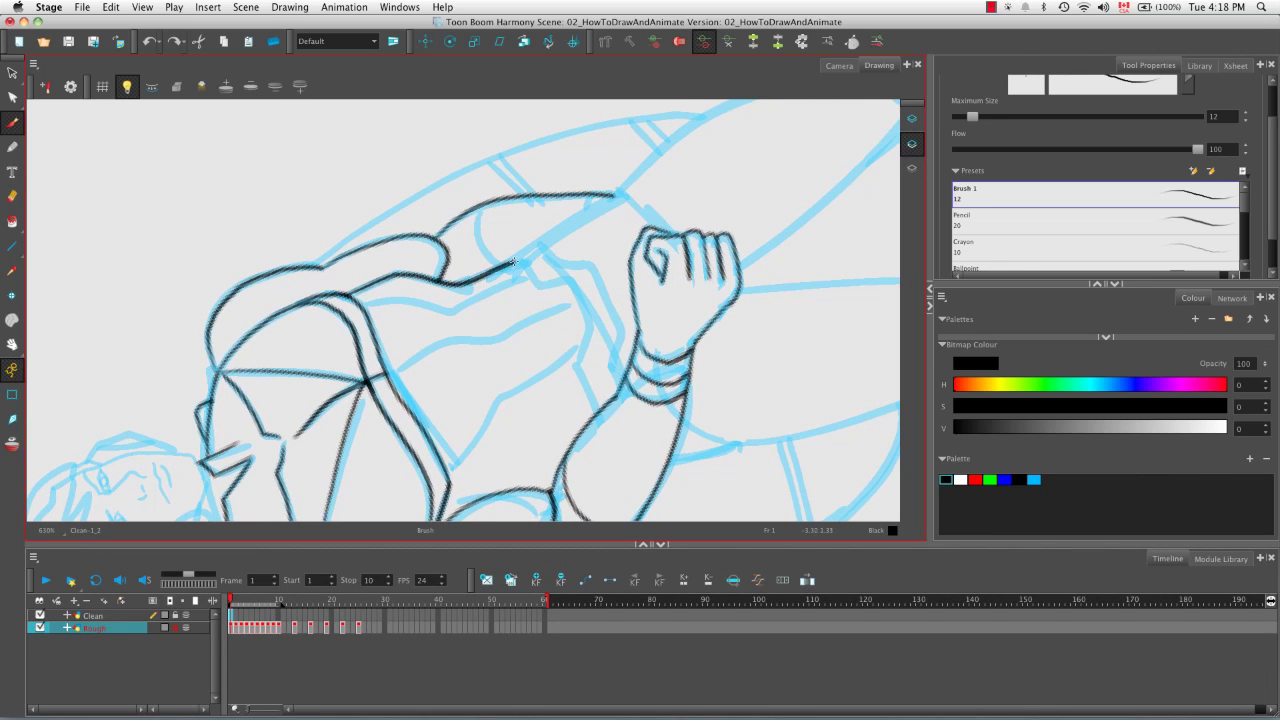
pyautogui.moveTo(493, 200)
pyautogui.mouseDown()
pyautogui.moveTo(506, 263)
pyautogui.moveTo(630, 208)
pyautogui.moveTo(440, 280)
pyautogui.mouseUp()
# Continue inking over the rough from the torso and waist down to the thighs.
pyautogui.moveTo(440, 212); pyautogui.dragTo(425, 418)
pyautogui.moveTo(576, 310); pyautogui.dragTo(450, 320)
pyautogui.moveTo(312, 320)
pyautogui.mouseDown()
pyautogui.moveTo(478, 256)
pyautogui.moveTo(430, 320)
pyautogui.mouseUp()
pyautogui.moveTo(355, 333)
pyautogui.mouseDown()
pyautogui.moveTo(455, 296)
pyautogui.moveTo(512, 245)
pyautogui.moveTo(430, 212)
pyautogui.moveTo(342, 354)
pyautogui.mouseUp()
pyautogui.moveTo(432, 343)
pyautogui.mouseDown()
pyautogui.moveTo(463, 370)
pyautogui.moveTo(450, 360)
pyautogui.moveTo(510, 310)
pyautogui.moveTo(430, 347)
pyautogui.moveTo(331, 341)
pyautogui.moveTo(572, 283)
pyautogui.moveTo(520, 330)
pyautogui.mouseUp()
pyautogui.moveTo(295, 382)
pyautogui.mouseDown()
pyautogui.moveTo(377, 355)
pyautogui.moveTo(580, 250)
pyautogui.mouseUp()
pyautogui.moveTo(600, 205)
pyautogui.mouseDown()
pyautogui.moveTo(505, 352)
pyautogui.moveTo(518, 337)
pyautogui.moveTo(440, 362)
pyautogui.mouseUp()
pyautogui.moveTo(152, 370); pyautogui.dragTo(478, 230)
pyautogui.moveTo(372, 363)
pyautogui.mouseDown()
pyautogui.moveTo(570, 294)
pyautogui.moveTo(540, 238)
pyautogui.mouseUp()
pyautogui.moveTo(483, 256)
pyautogui.mouseDown()
pyautogui.moveTo(386, 309)
pyautogui.moveTo(252, 497)
pyautogui.mouseUp()
pyautogui.moveTo(234, 340); pyautogui.dragTo(578, 222)
# Trace the rear lower leg and its boot, including the ankle cuff and sole line.
pyautogui.moveTo(300, 430); pyautogui.dragTo(814, 182)
pyautogui.moveTo(306, 368); pyautogui.dragTo(418, 320)
pyautogui.moveTo(450, 260)
pyautogui.mouseDown()
pyautogui.moveTo(528, 186)
pyautogui.moveTo(480, 251)
pyautogui.moveTo(470, 240)
pyautogui.moveTo(475, 320)
pyautogui.mouseUp()
pyautogui.moveTo(555, 285)
pyautogui.mouseDown()
pyautogui.moveTo(447, 326)
pyautogui.moveTo(449, 257)
pyautogui.moveTo(383, 300)
pyautogui.moveTo(294, 194)
pyautogui.moveTo(556, 238)
pyautogui.mouseUp()
pyautogui.moveTo(415, 333)
pyautogui.mouseDown()
pyautogui.moveTo(517, 249)
pyautogui.moveTo(450, 300)
pyautogui.mouseUp()
pyautogui.moveTo(305, 348)
pyautogui.mouseDown()
pyautogui.moveTo(325, 418)
pyautogui.moveTo(418, 420)
pyautogui.moveTo(428, 340)
pyautogui.moveTo(365, 322)
pyautogui.mouseUp()
pyautogui.moveTo(365, 322)
pyautogui.mouseDown()
pyautogui.moveTo(394, 258)
pyautogui.moveTo(398, 292)
pyautogui.mouseUp()
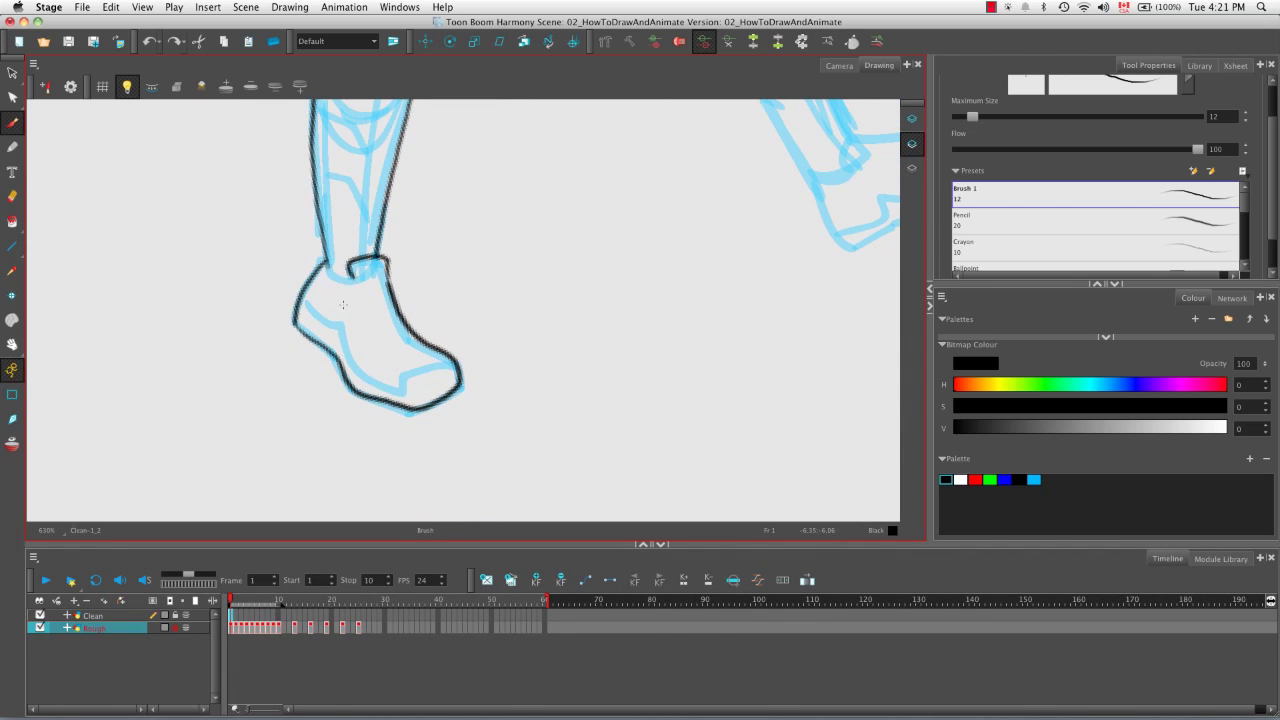
pyautogui.moveTo(342, 333); pyautogui.dragTo(440, 358)
pyautogui.moveTo(366, 272)
pyautogui.mouseDown()
pyautogui.moveTo(440, 310)
pyautogui.moveTo(366, 398)
pyautogui.mouseUp()
# Reset the canvas rotation and toggle the Rough layer's visibility to check the inked body and rear leg.
pyautogui.press('1')
pyautogui.press('1')
pyautogui.press('1')
pyautogui.hotkey('shift', 'x')
pyautogui.click(41, 628)
pyautogui.click(41, 628)
pyautogui.moveTo(626, 271); pyautogui.dragTo(404, 215)
# Trace the front lower leg and the pointed shin guard below its knee.
pyautogui.press('2')
pyautogui.press('2')
pyautogui.press('2')
pyautogui.press('2')
pyautogui.press('2')
pyautogui.moveTo(292, 320)
pyautogui.mouseDown()
pyautogui.moveTo(371, 272)
pyautogui.moveTo(429, 214)
pyautogui.moveTo(420, 300)
pyautogui.moveTo(457, 280)
pyautogui.moveTo(430, 320)
pyautogui.mouseUp()
pyautogui.moveTo(420, 305)
pyautogui.mouseDown()
pyautogui.moveTo(437, 368)
pyautogui.moveTo(480, 240)
pyautogui.mouseUp()
pyautogui.moveTo(560, 260)
pyautogui.mouseDown()
pyautogui.moveTo(600, 290)
pyautogui.moveTo(560, 200)
pyautogui.mouseUp()
pyautogui.moveTo(320, 330)
pyautogui.mouseDown()
pyautogui.moveTo(276, 275)
pyautogui.moveTo(300, 240)
pyautogui.moveTo(350, 300)
pyautogui.mouseUp()
# Trace the front boot's outline, toe cap and sole line.
pyautogui.moveTo(345, 398)
pyautogui.mouseDown()
pyautogui.moveTo(395, 407)
pyautogui.moveTo(515, 295)
pyautogui.mouseUp()
pyautogui.moveTo(380, 294); pyautogui.dragTo(370, 310)
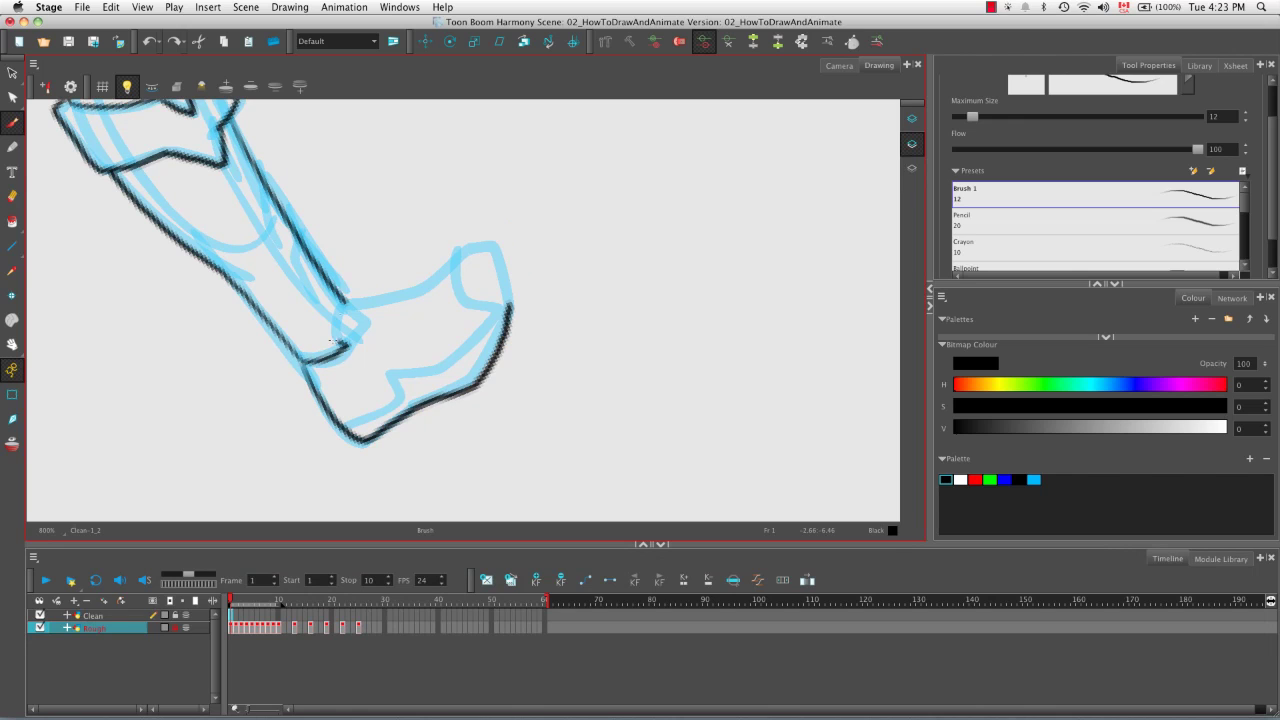
pyautogui.moveTo(455, 252)
pyautogui.mouseDown()
pyautogui.moveTo(490, 243)
pyautogui.moveTo(429, 331)
pyautogui.mouseUp()
pyautogui.moveTo(312, 400)
pyautogui.mouseDown()
pyautogui.moveTo(384, 345)
pyautogui.moveTo(486, 214)
pyautogui.moveTo(508, 323)
pyautogui.mouseUp()
# Finish tracing the front boot's cuff, toe cap and sole line, and ink the strip details along both shins.
pyautogui.press('c')
pyautogui.press('c')
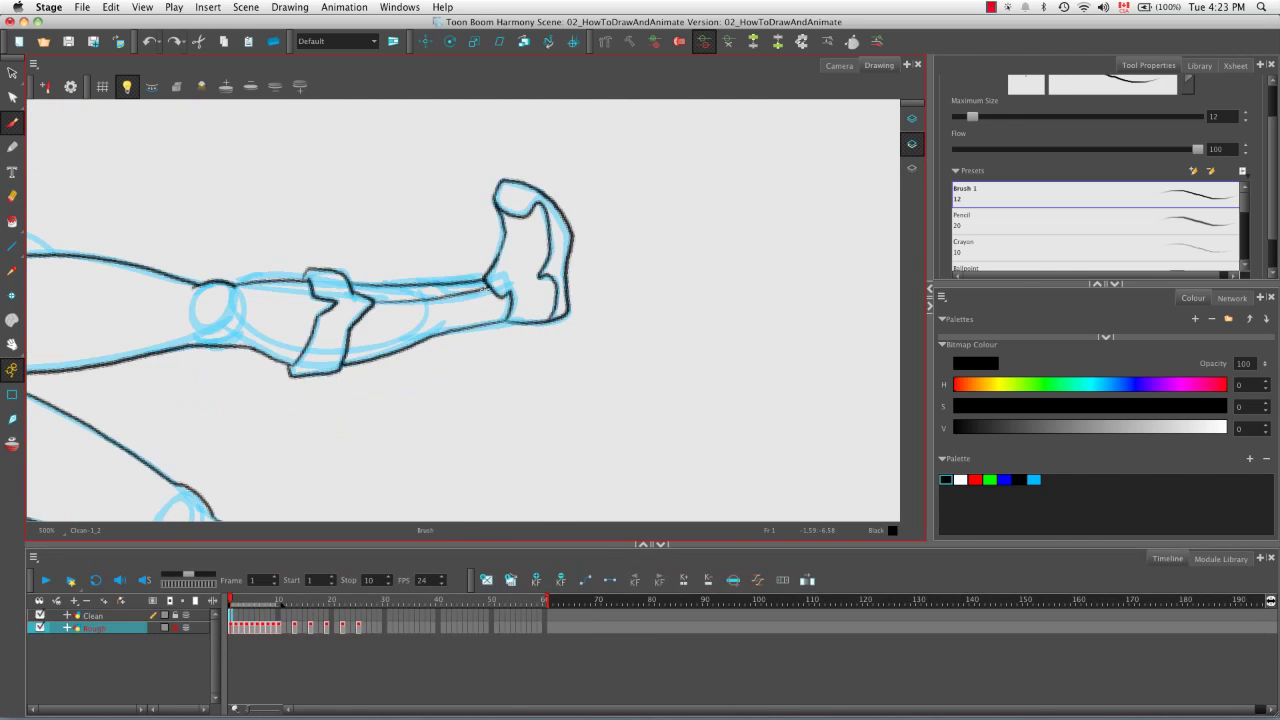
pyautogui.press('v')
pyautogui.press('v')
pyautogui.press('v')
pyautogui.press('2')
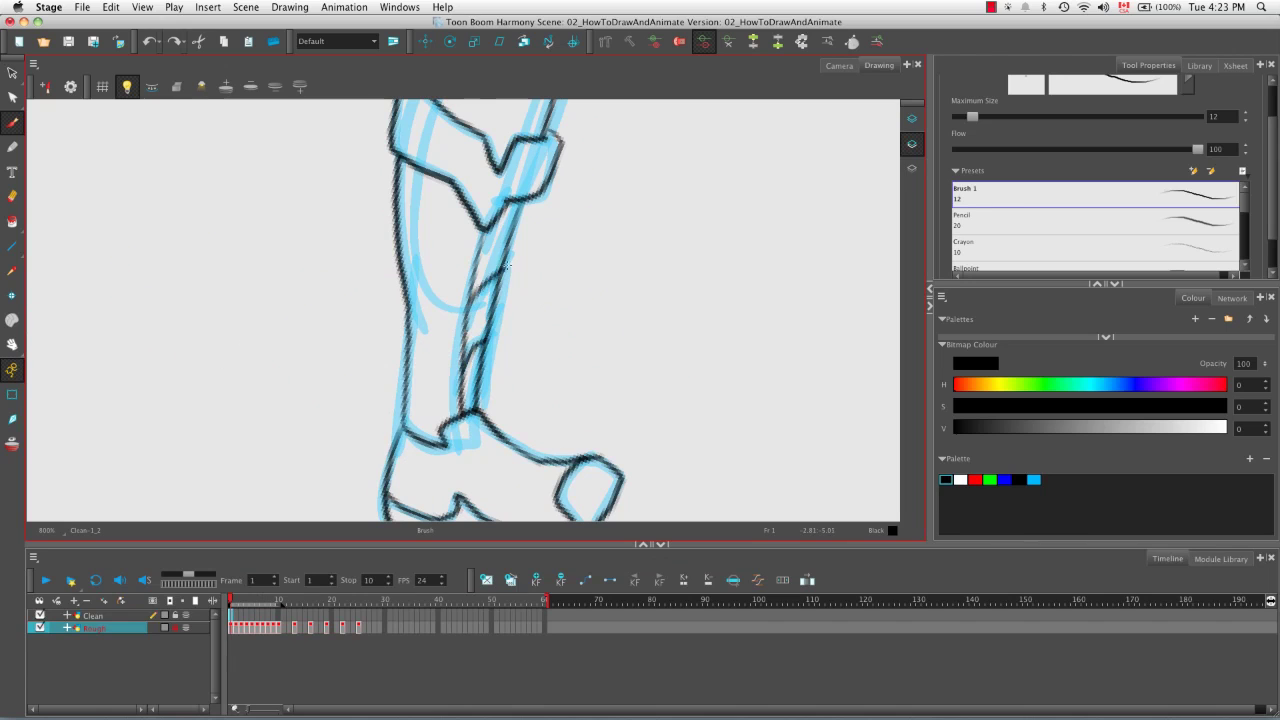
# Trace the helmet's rounded dome over the top of the head.
pyautogui.press('1')
pyautogui.press('1')
pyautogui.press('1')
pyautogui.press('1')
pyautogui.moveTo(528, 303); pyautogui.dragTo(456, 400)
pyautogui.moveTo(575, 300); pyautogui.dragTo(494, 211)
pyautogui.press('2')
pyautogui.press('2')
pyautogui.press('2')
pyautogui.press('2')
pyautogui.moveTo(243, 245); pyautogui.dragTo(405, 367)
pyautogui.moveTo(600, 300)
pyautogui.mouseDown()
pyautogui.moveTo(611, 340)
pyautogui.moveTo(546, 435)
pyautogui.mouseUp()
pyautogui.moveTo(251, 318)
pyautogui.mouseDown()
pyautogui.moveTo(259, 266)
pyautogui.moveTo(451, 226)
pyautogui.mouseUp()
# Trace the helmet's side edges and the curved band line running across its side toward the forehead.
pyautogui.press('c')
pyautogui.press('c')
pyautogui.press('c')
pyautogui.moveTo(376, 325); pyautogui.dragTo(525, 272)
pyautogui.moveTo(592, 299); pyautogui.dragTo(533, 418)
pyautogui.moveTo(403, 329); pyautogui.dragTo(468, 289)
pyautogui.moveTo(326, 295); pyautogui.dragTo(419, 296)
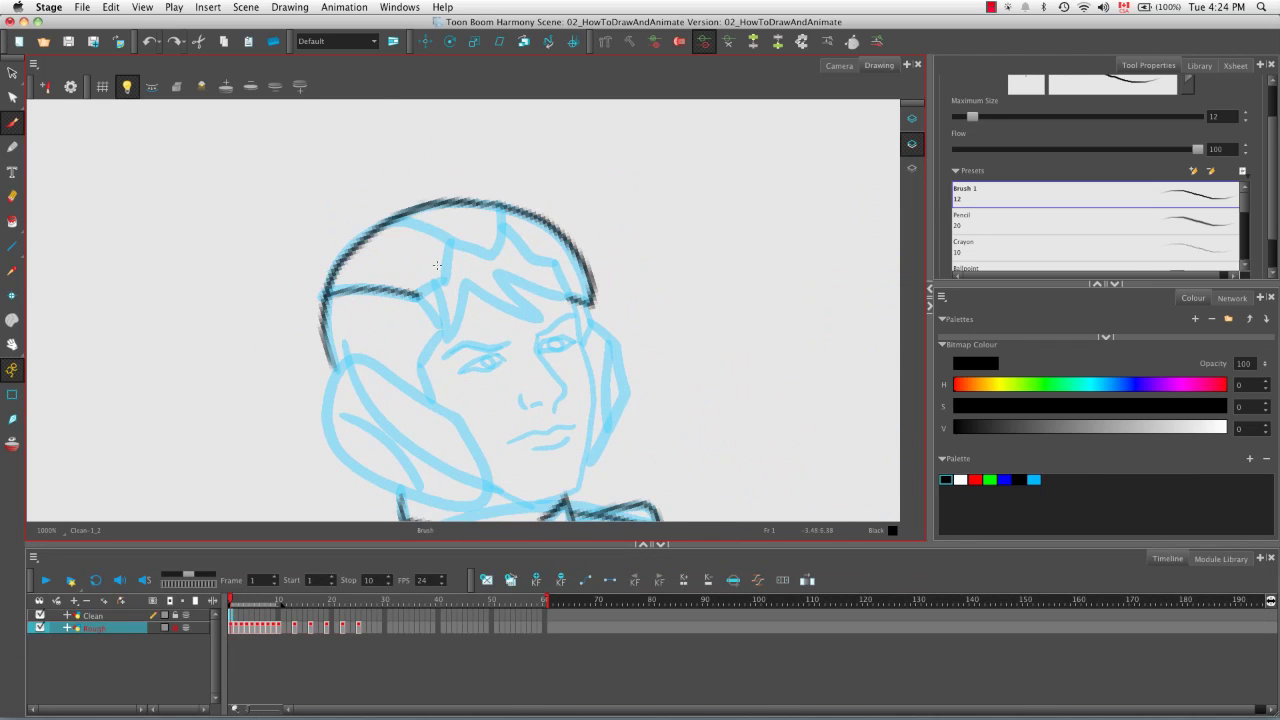
# Trace the helmet's crown panels and temple edge, and the jagged hair fringe over the forehead.
pyautogui.moveTo(450, 240); pyautogui.dragTo(505, 226)
pyautogui.moveTo(419, 296); pyautogui.dragTo(449, 275)
pyautogui.moveTo(421, 295); pyautogui.dragTo(436, 402)
pyautogui.moveTo(510, 250)
pyautogui.mouseDown()
pyautogui.moveTo(421, 278)
pyautogui.moveTo(482, 328)
pyautogui.mouseUp()
pyautogui.moveTo(445, 351)
pyautogui.mouseDown()
pyautogui.moveTo(431, 237)
pyautogui.moveTo(451, 203)
pyautogui.mouseUp()
pyautogui.moveTo(355, 167); pyautogui.dragTo(487, 180)
pyautogui.moveTo(583, 346); pyautogui.dragTo(358, 378)
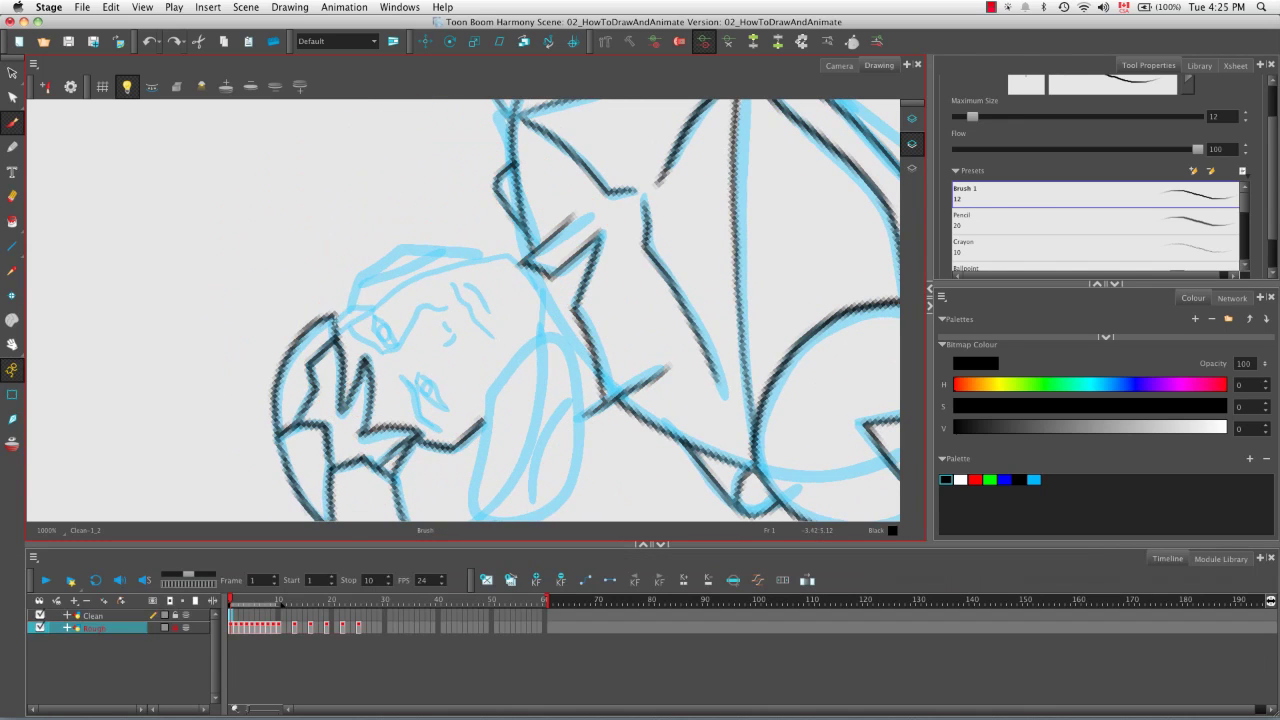
# Trace the jaw and both helmet ear guards, including the curved inner lines of the large ear guard.
pyautogui.moveTo(350, 327)
pyautogui.mouseDown()
pyautogui.moveTo(380, 305)
pyautogui.moveTo(552, 285)
pyautogui.moveTo(552, 345)
pyautogui.mouseUp()
pyautogui.moveTo(356, 292)
pyautogui.mouseDown()
pyautogui.moveTo(380, 308)
pyautogui.moveTo(470, 265)
pyautogui.moveTo(514, 272)
pyautogui.mouseUp()
pyautogui.hotkey('shift', 'x')
pyautogui.moveTo(392, 318)
pyautogui.mouseDown()
pyautogui.moveTo(262, 316)
pyautogui.moveTo(391, 318)
pyautogui.mouseUp()
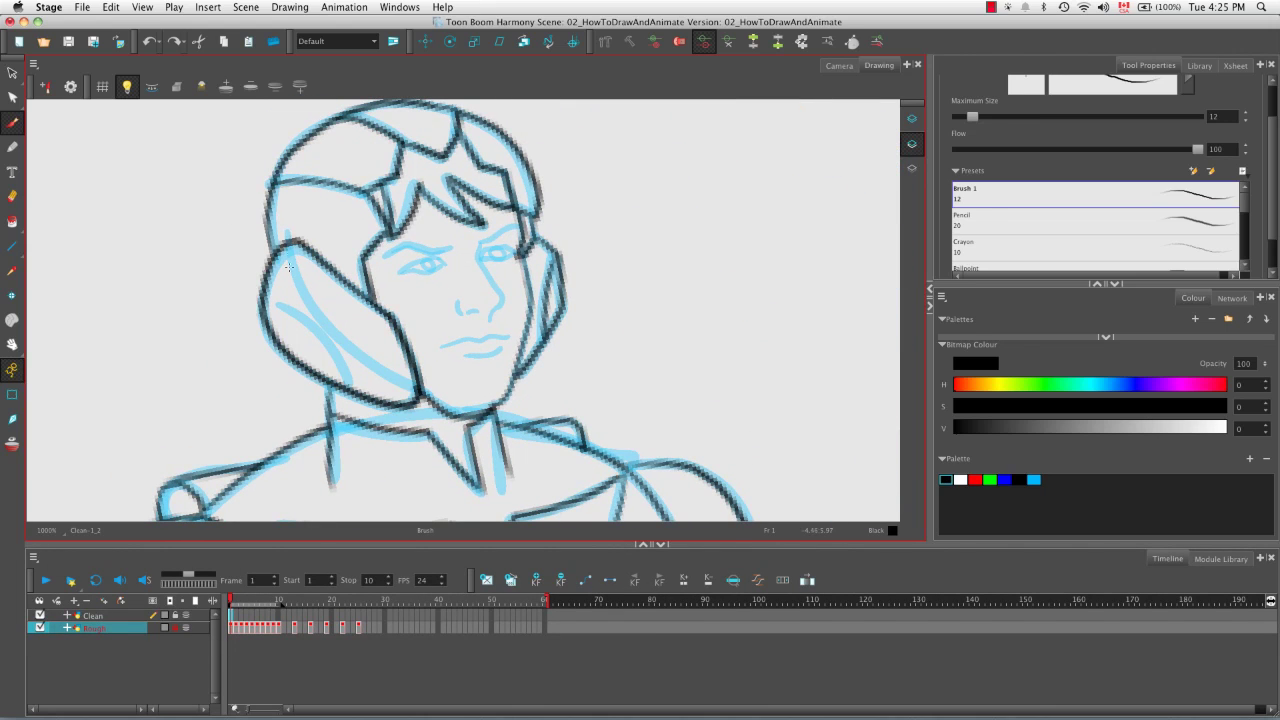
pyautogui.moveTo(314, 266); pyautogui.dragTo(412, 386)
pyautogui.moveTo(266, 304); pyautogui.dragTo(356, 396)
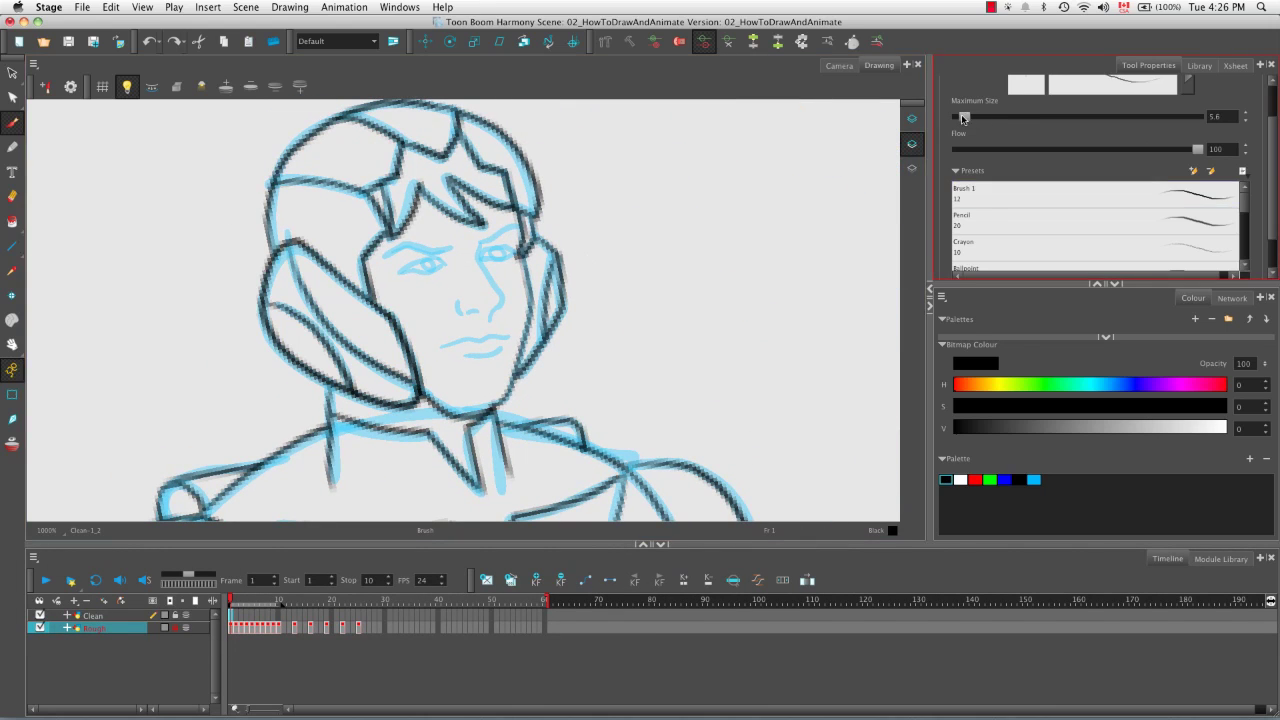
# Set the brush's maximum size to 5 and trace the eyebrows, eyes, nose and mouth.
pyautogui.moveTo(600, 240); pyautogui.dragTo(654, 311)
pyautogui.press('2')
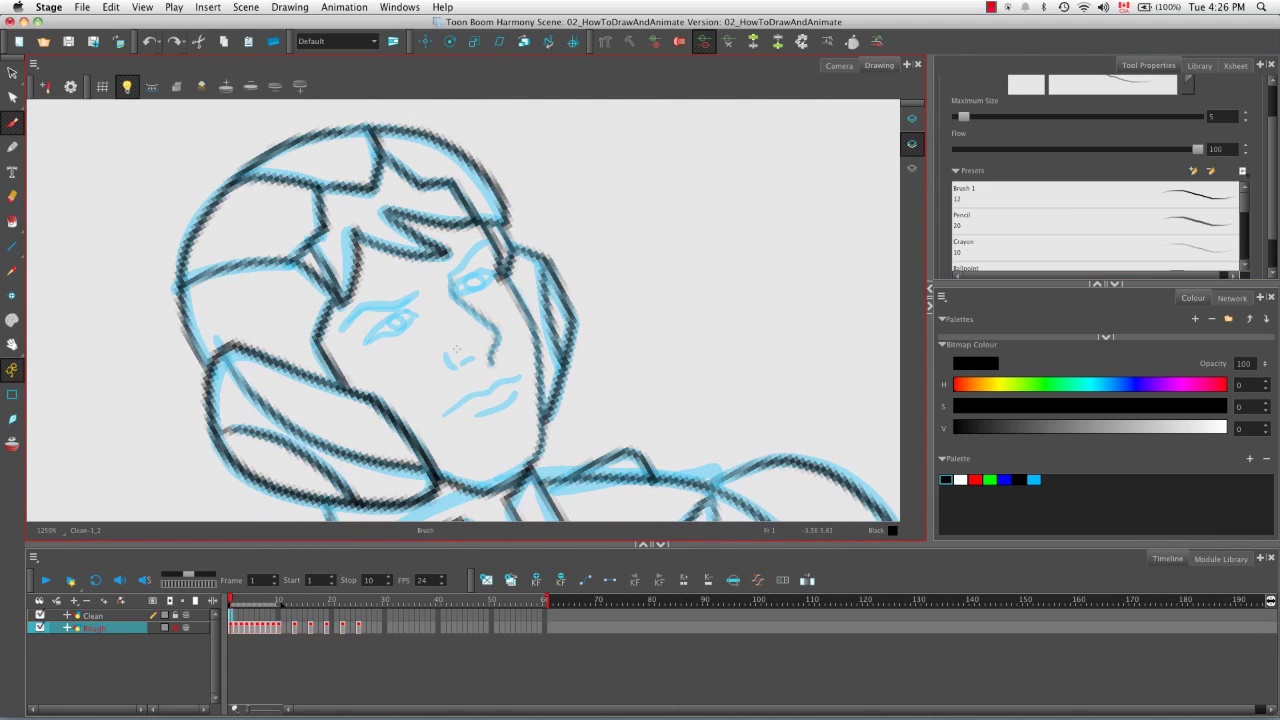
pyautogui.moveTo(451, 412); pyautogui.dragTo(506, 397)
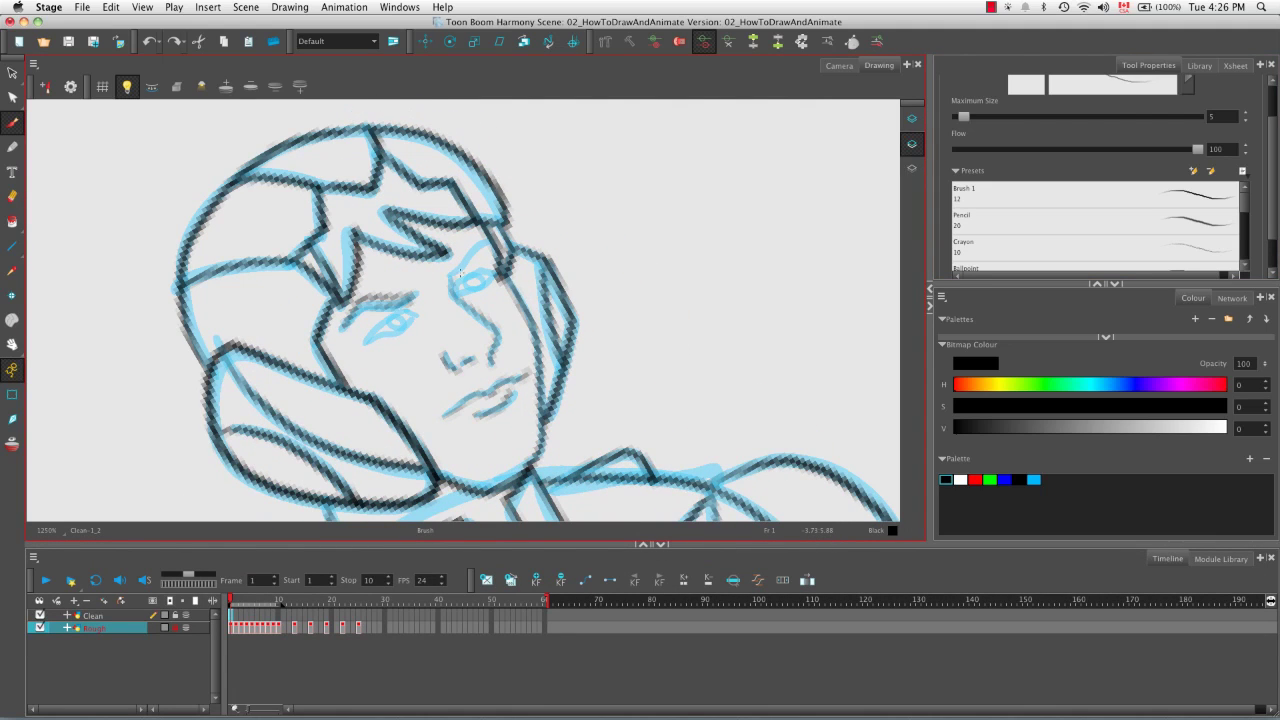
pyautogui.moveTo(418, 310); pyautogui.dragTo(358, 343)
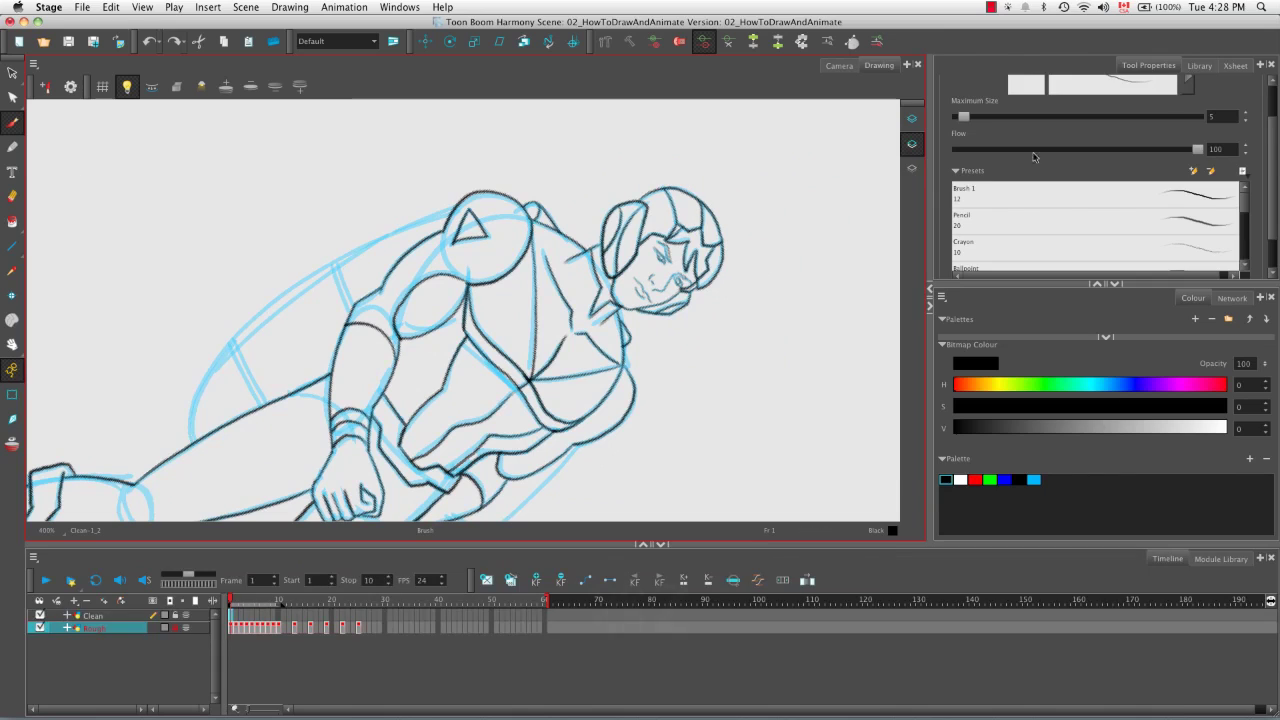
# Set the brush's maximum size back to 12 and trace the cape's outer edges and crossing bands behind the body.
pyautogui.scroll(2, 1100, 180)
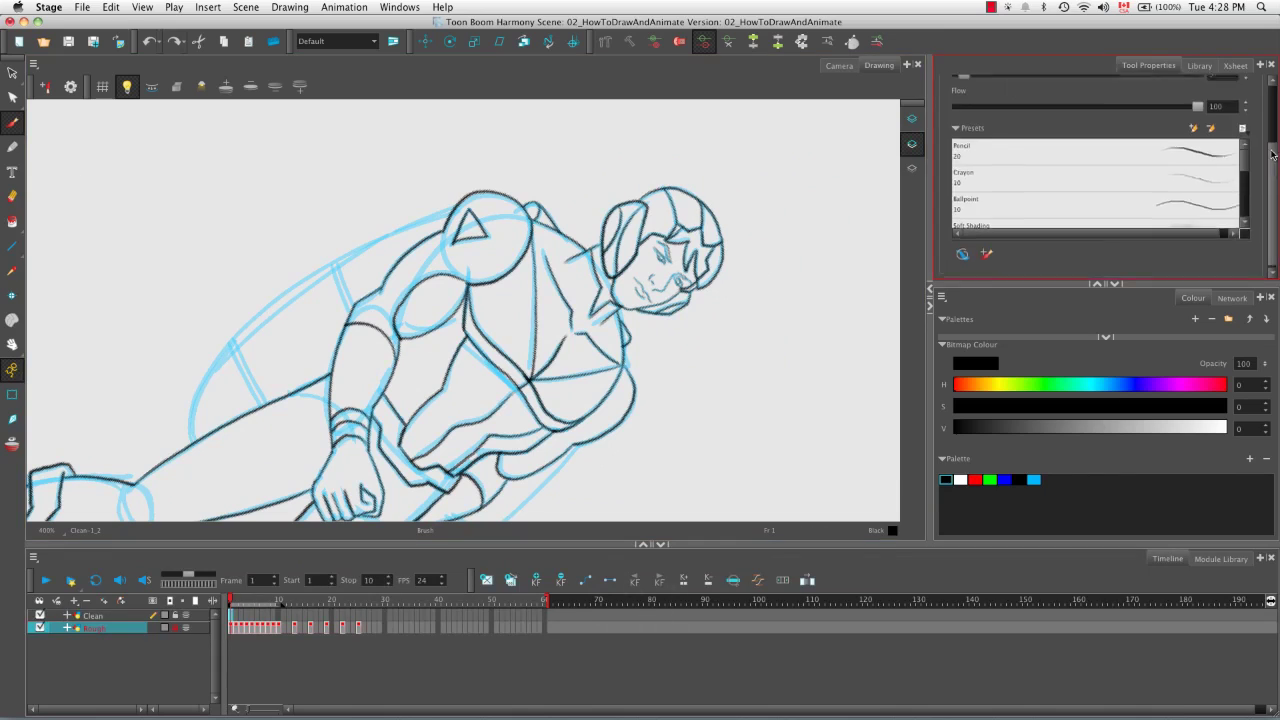
pyautogui.doubleClick(1221, 165)
pyautogui.write('12')
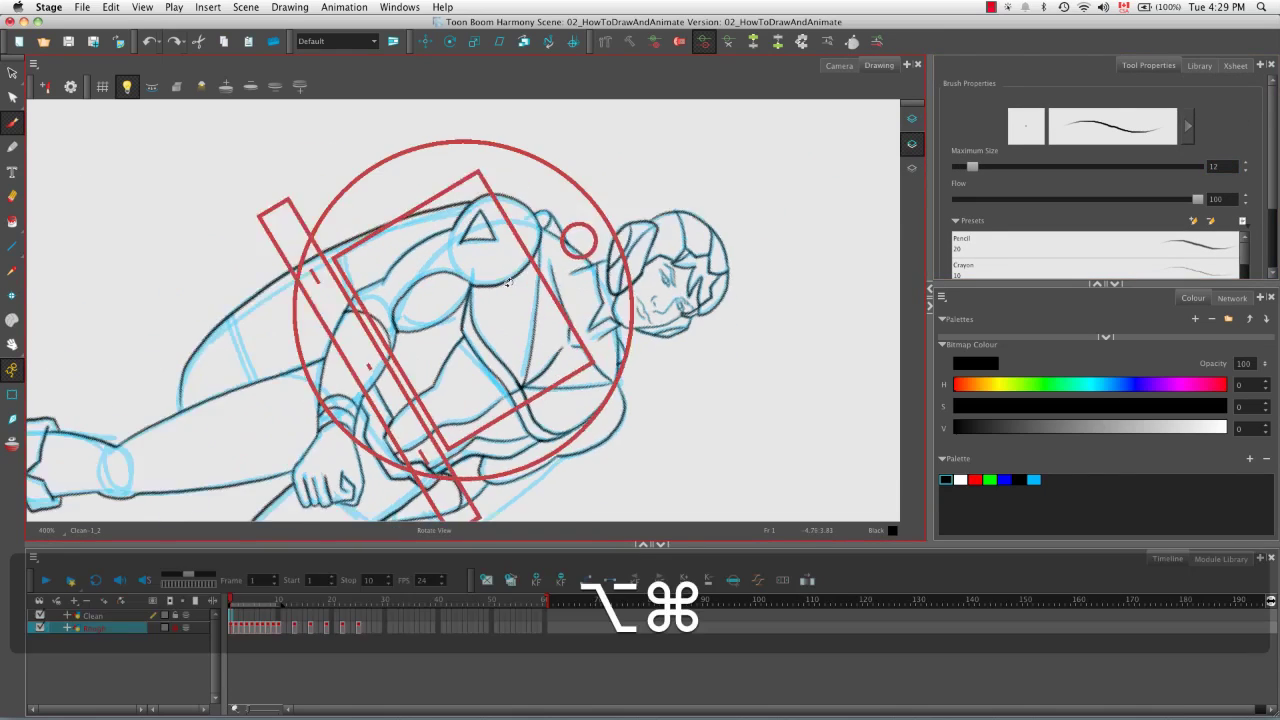
pyautogui.scroll(3, 412, 283)
pyautogui.press('space')
pyautogui.moveTo(412, 283)
pyautogui.mouseDown()
pyautogui.moveTo(460, 200)
pyautogui.moveTo(430, 260)
pyautogui.moveTo(520, 360)
pyautogui.moveTo(460, 344)
pyautogui.mouseUp()
pyautogui.moveTo(466, 187)
pyautogui.mouseDown()
pyautogui.moveTo(330, 300)
pyautogui.moveTo(686, 224)
pyautogui.mouseUp()
# Reset the canvas view and toggle the Rough layer's visibility to check the fully inked character, leaving the rough hidden.
pyautogui.hotkey('shift', 'm')
pyautogui.click(40, 627)
pyautogui.press('space')
pyautogui.moveTo(449, 349); pyautogui.dragTo(537, 346)
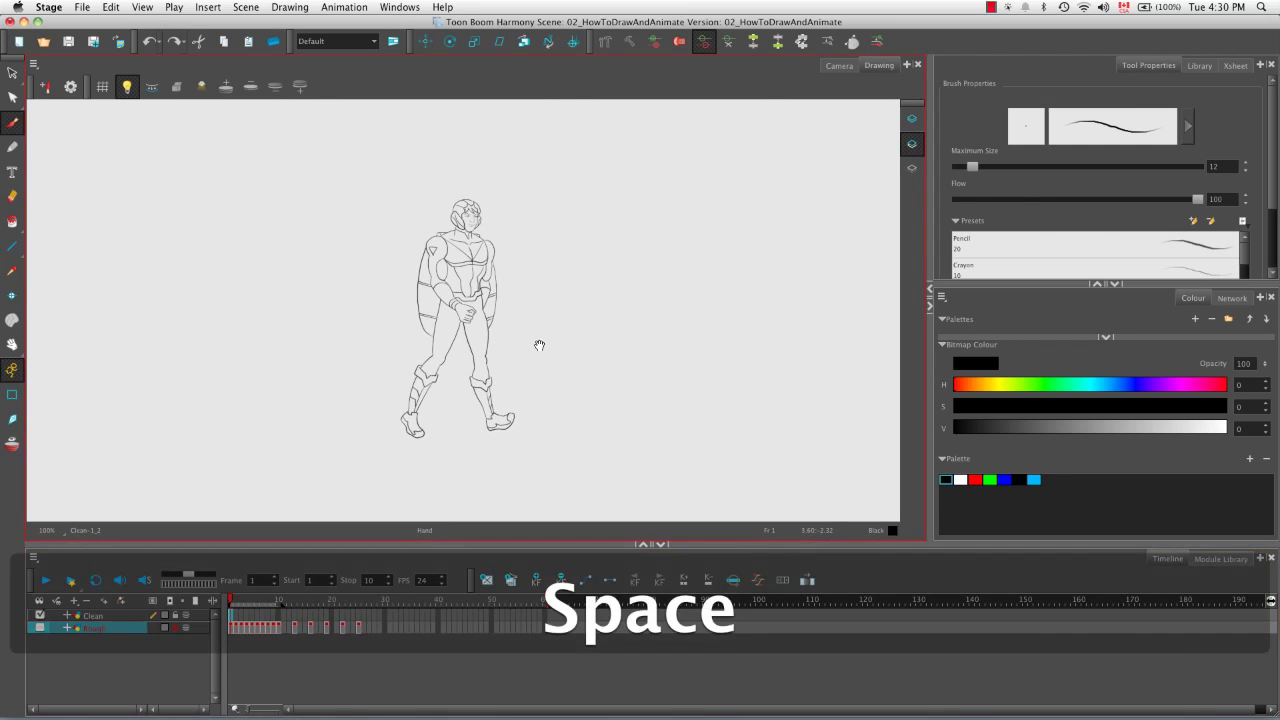
pyautogui.press('2')
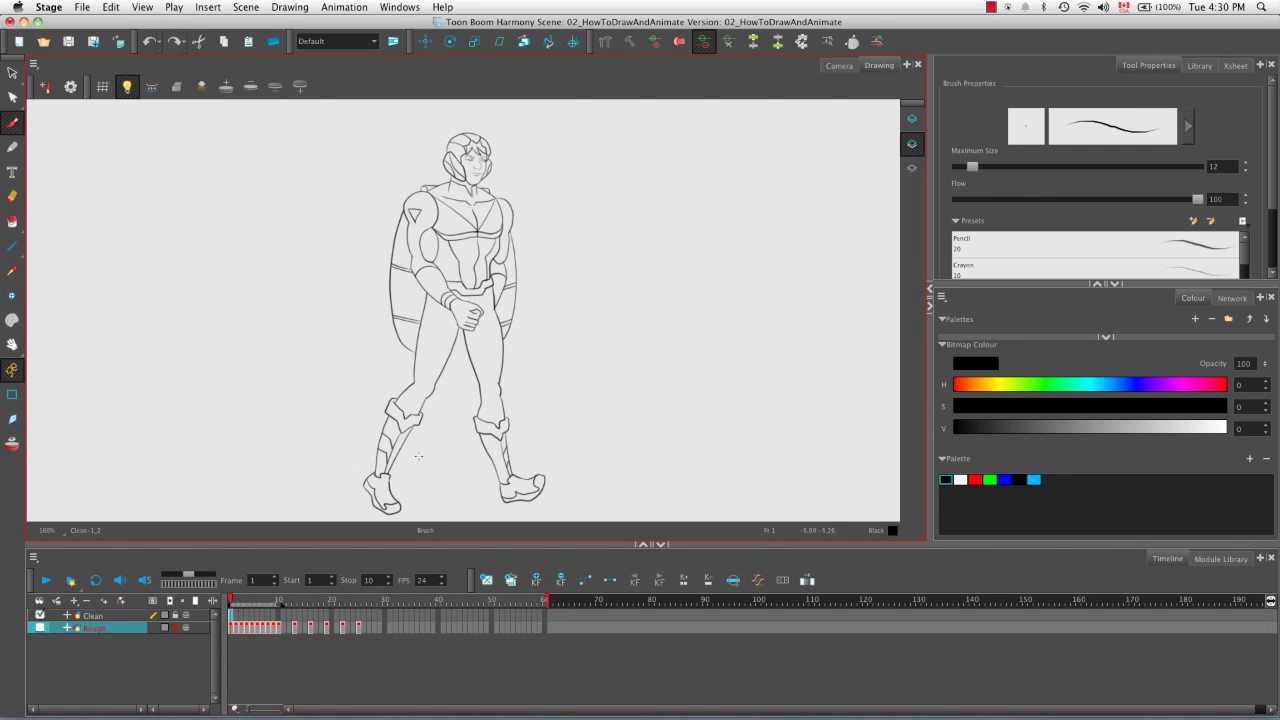
pyautogui.click(39, 627)
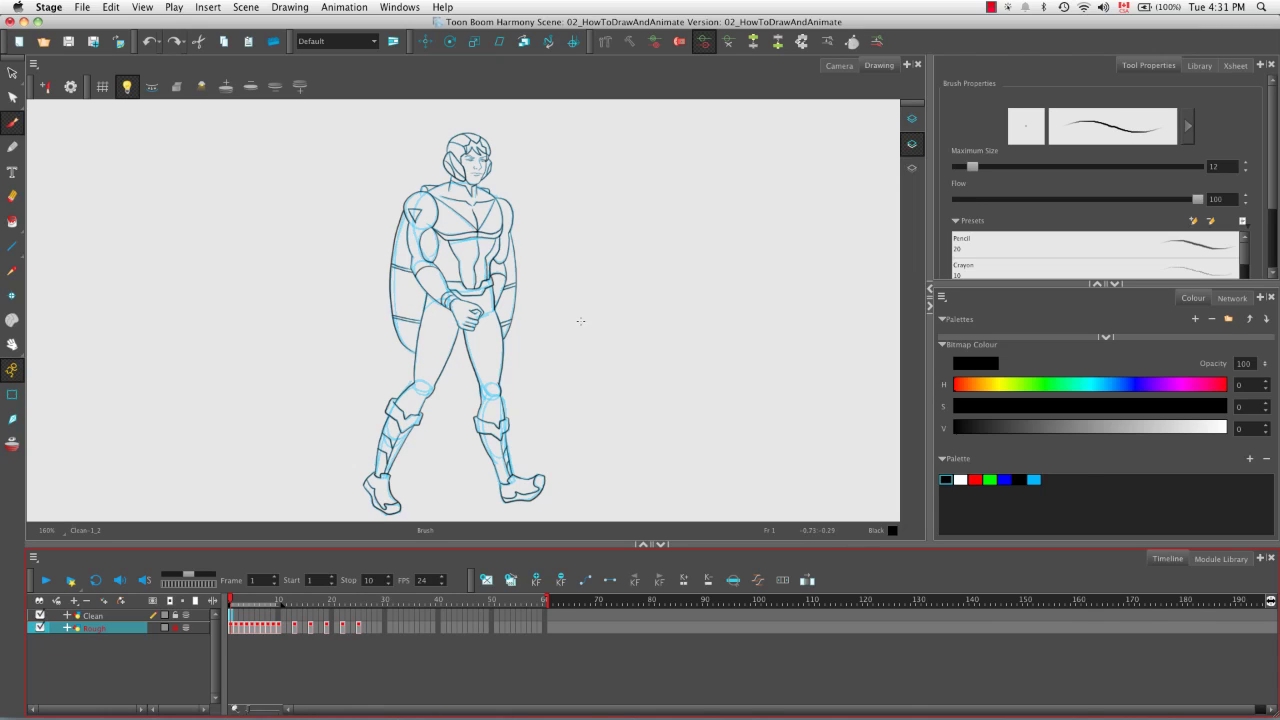
pyautogui.click(39, 627)
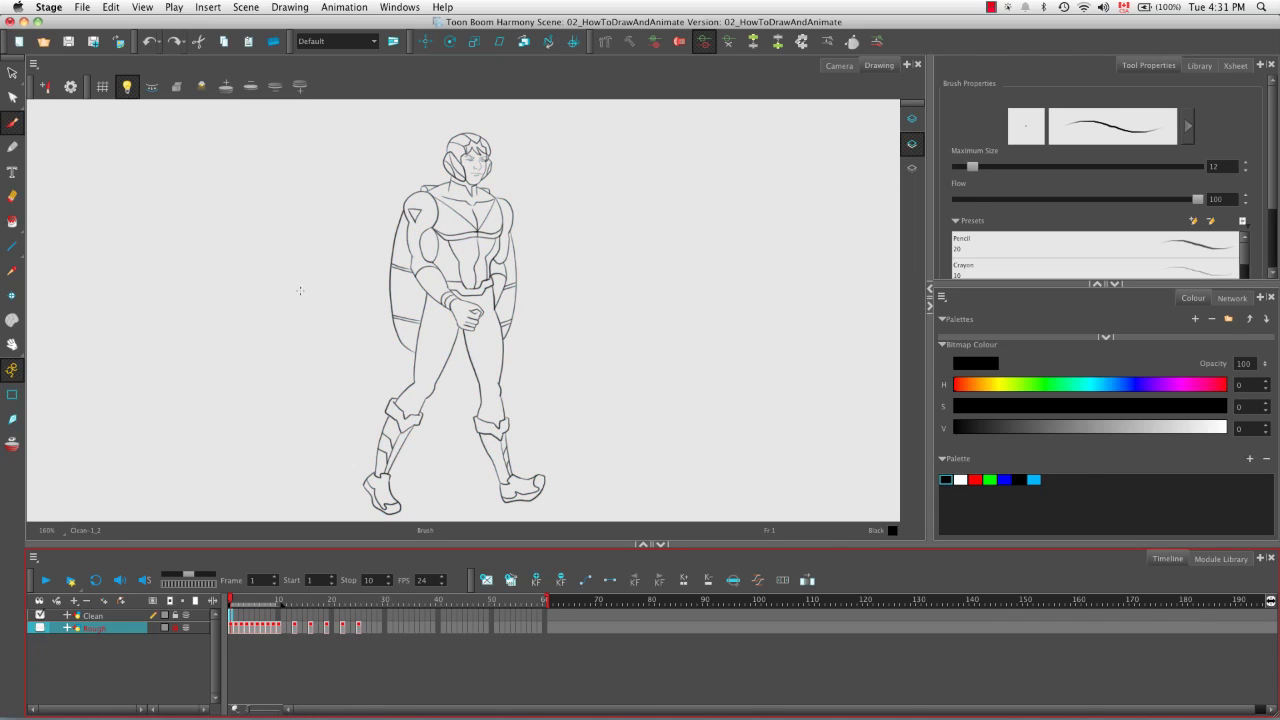